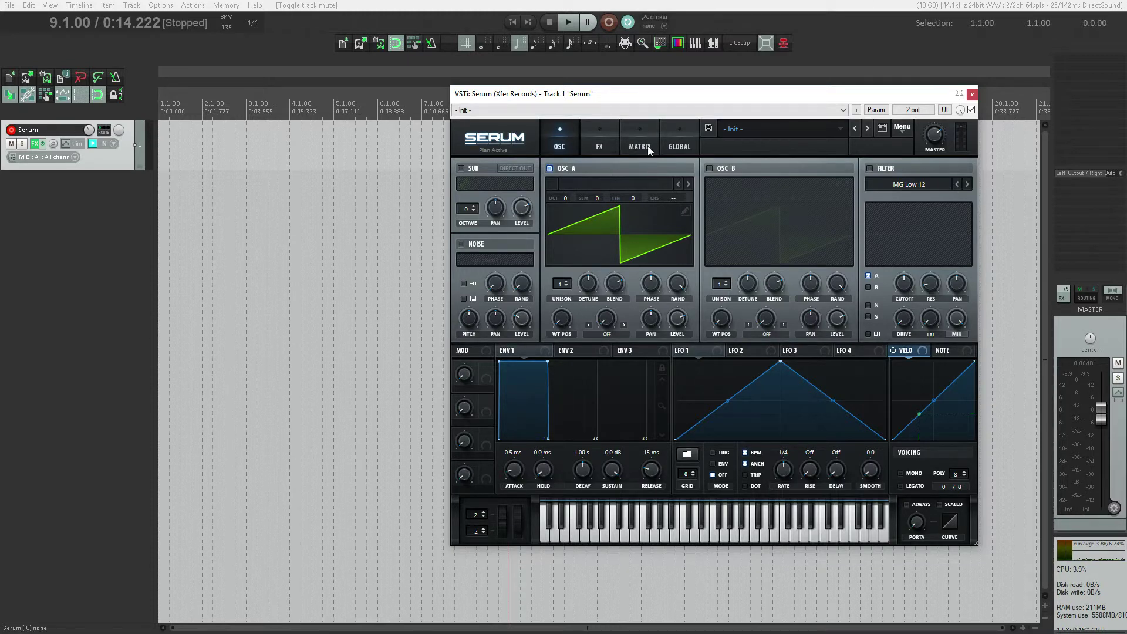
Step: Reposition the Serum window and copy oscillator A's settings to oscillator B
drag(658, 98, 497, 69)
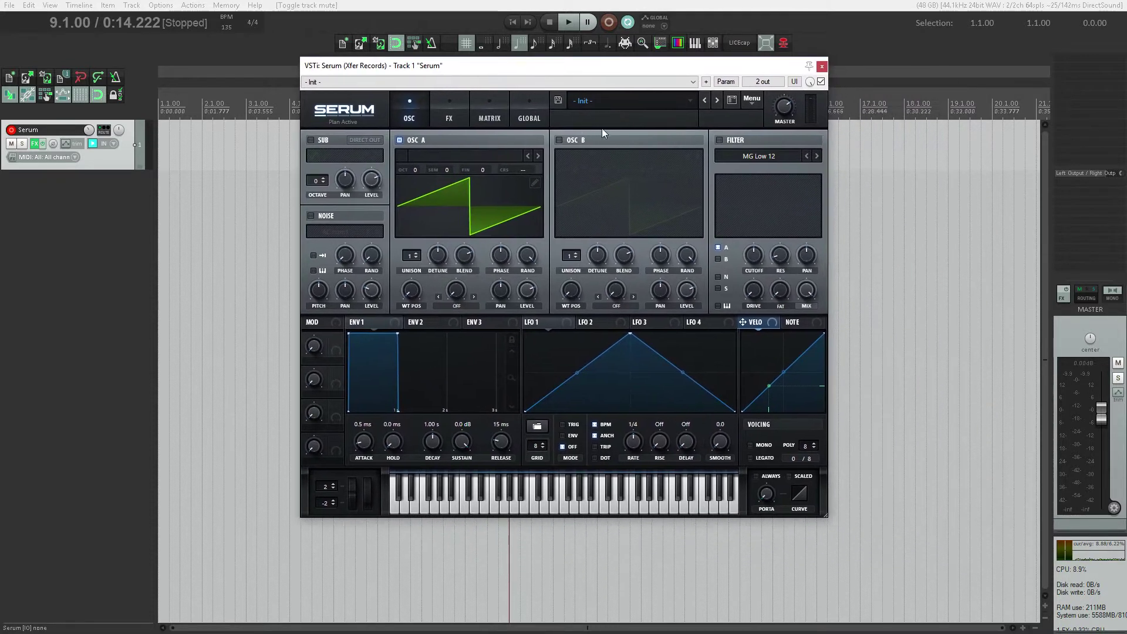
click(754, 100)
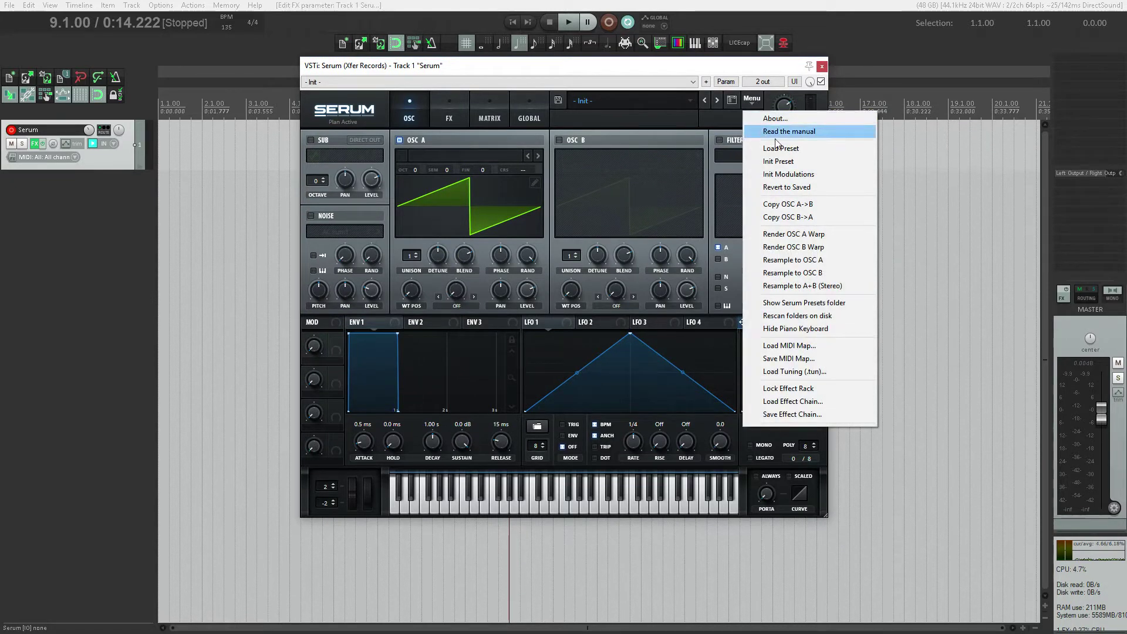
click(785, 206)
Step: Load the Pumper wavetable into oscillator A and show it in the 3D wavetable view
click(507, 154)
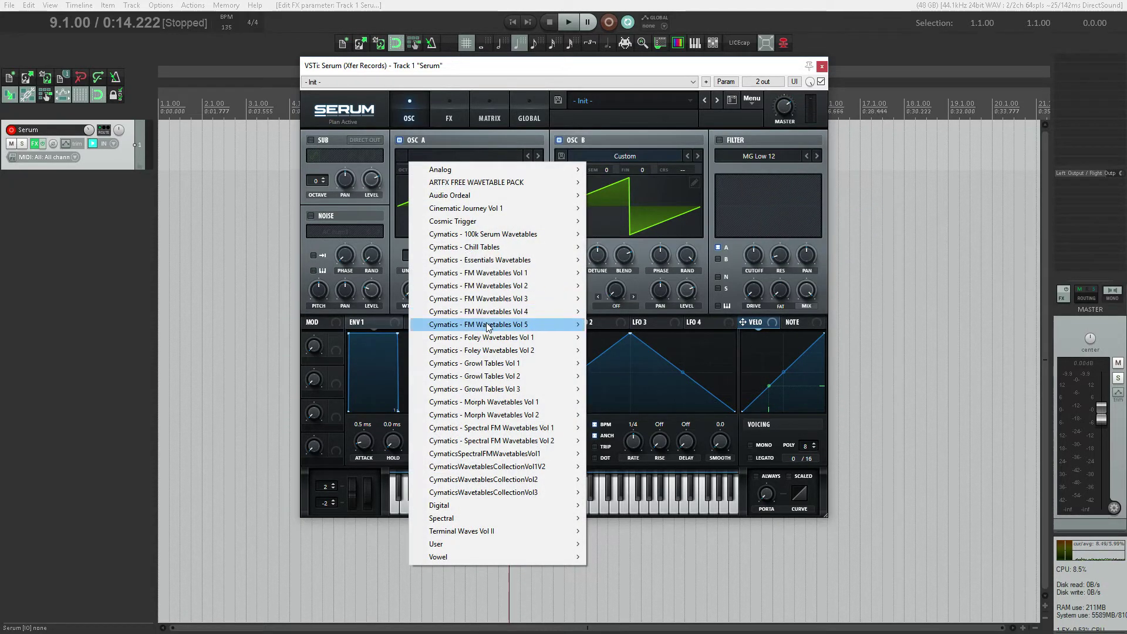
mouse_move(488, 327)
click(635, 183)
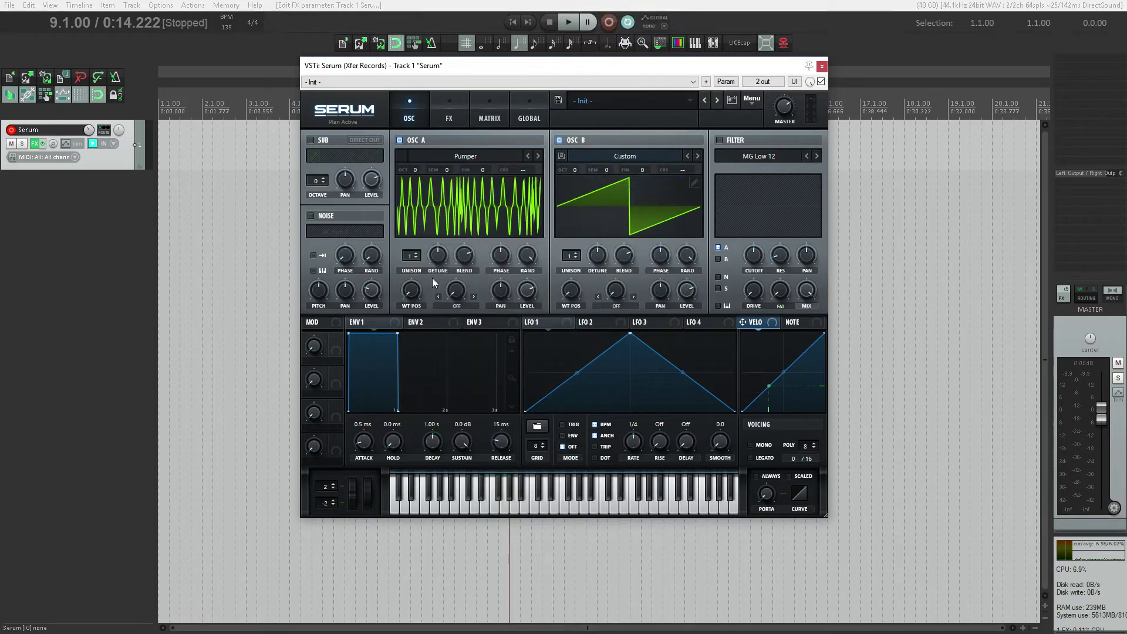
click(487, 210)
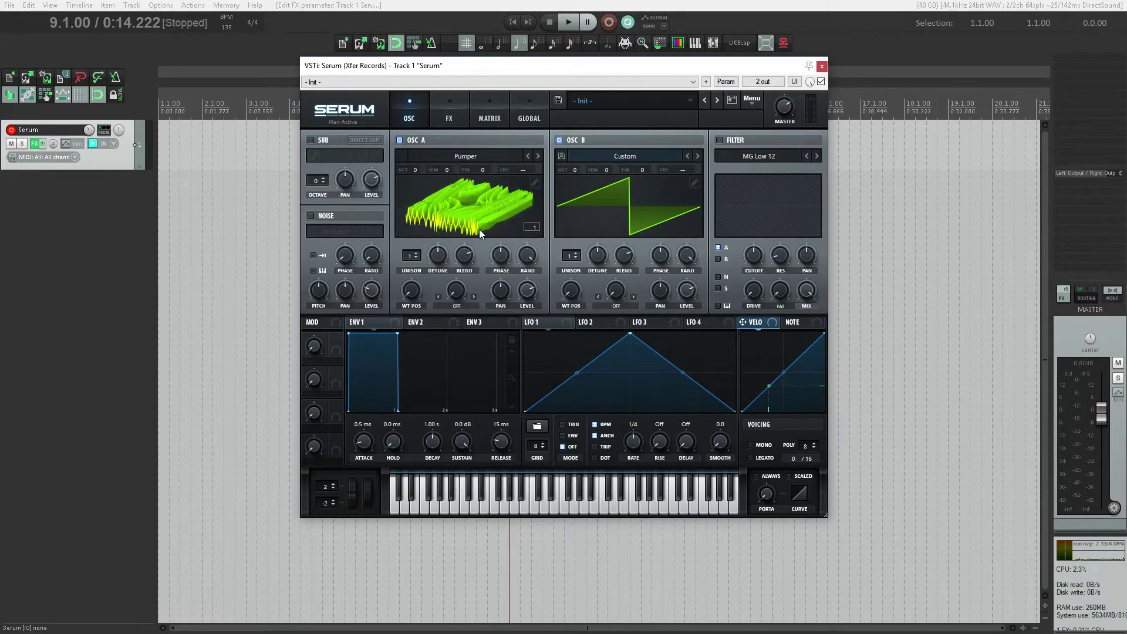
Step: Copy oscillator A to oscillator B and set oscillator B's octave to -2, with its wavetable shown in 3D
click(752, 101)
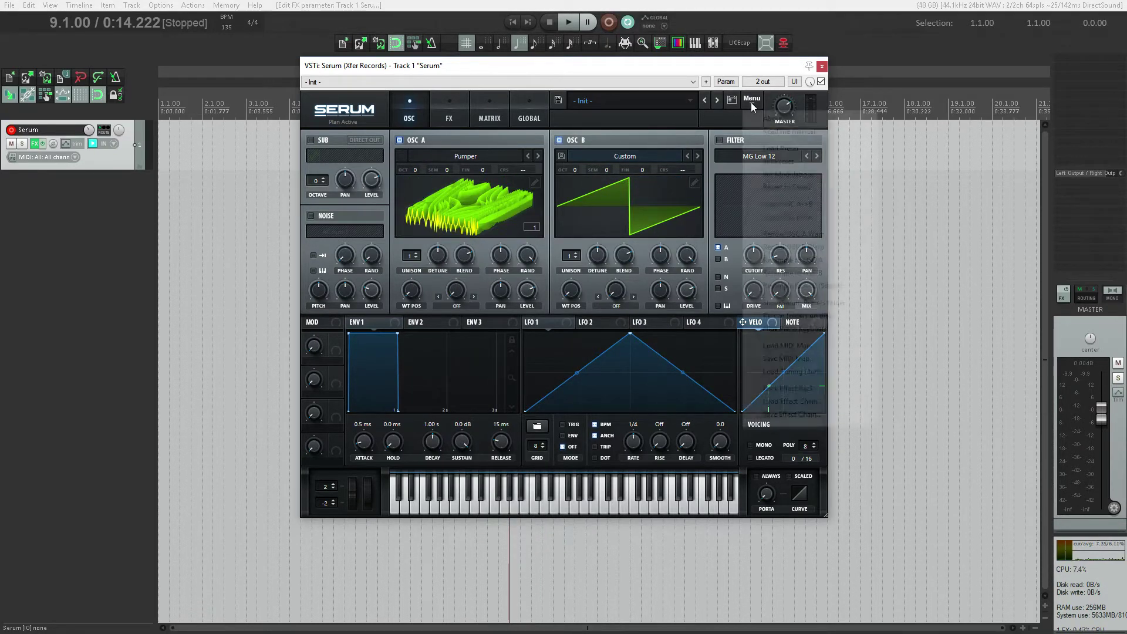
click(786, 204)
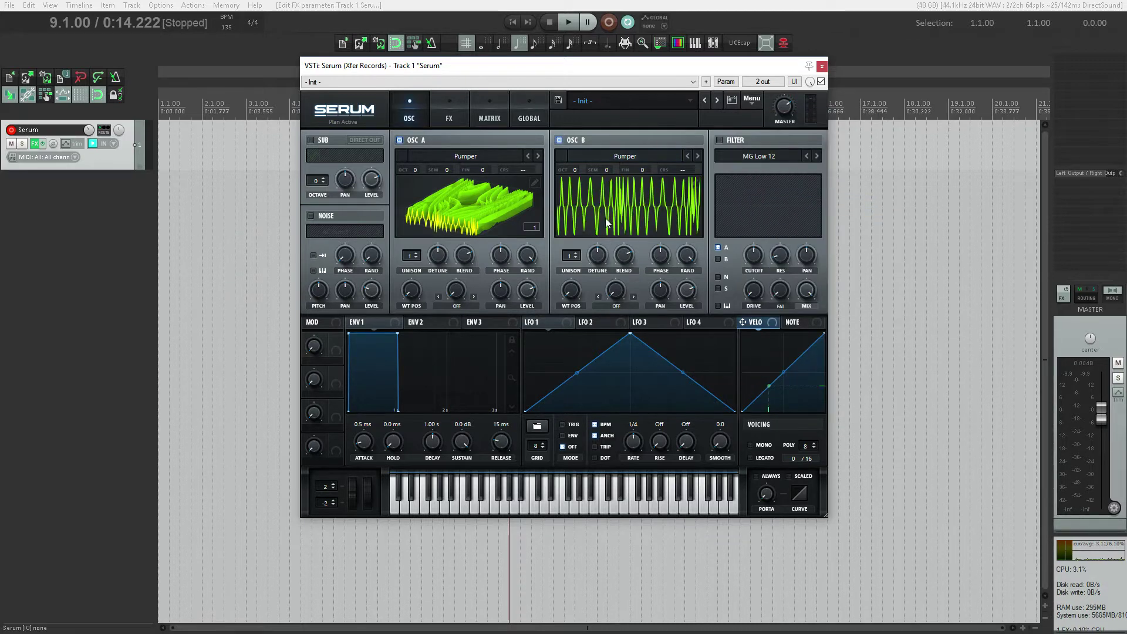
click(627, 210)
click(627, 210)
click(627, 211)
drag(574, 169, 587, 217)
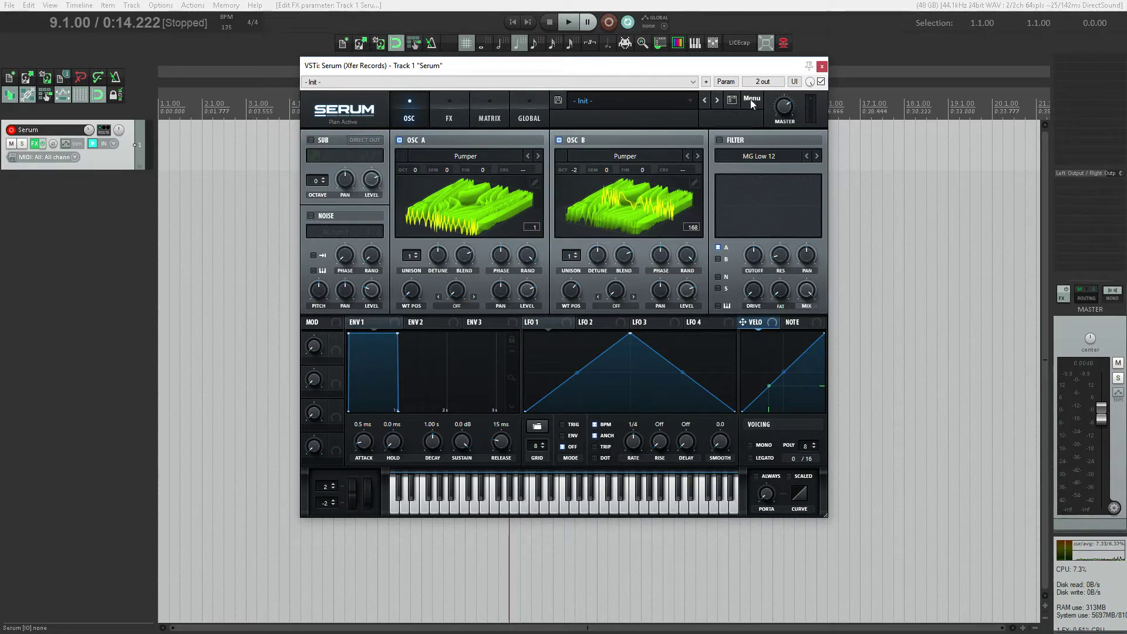
Step: Set oscillator A's warp mode to Sync (Window 1/2) and show its waveform in the 2D view
click(466, 304)
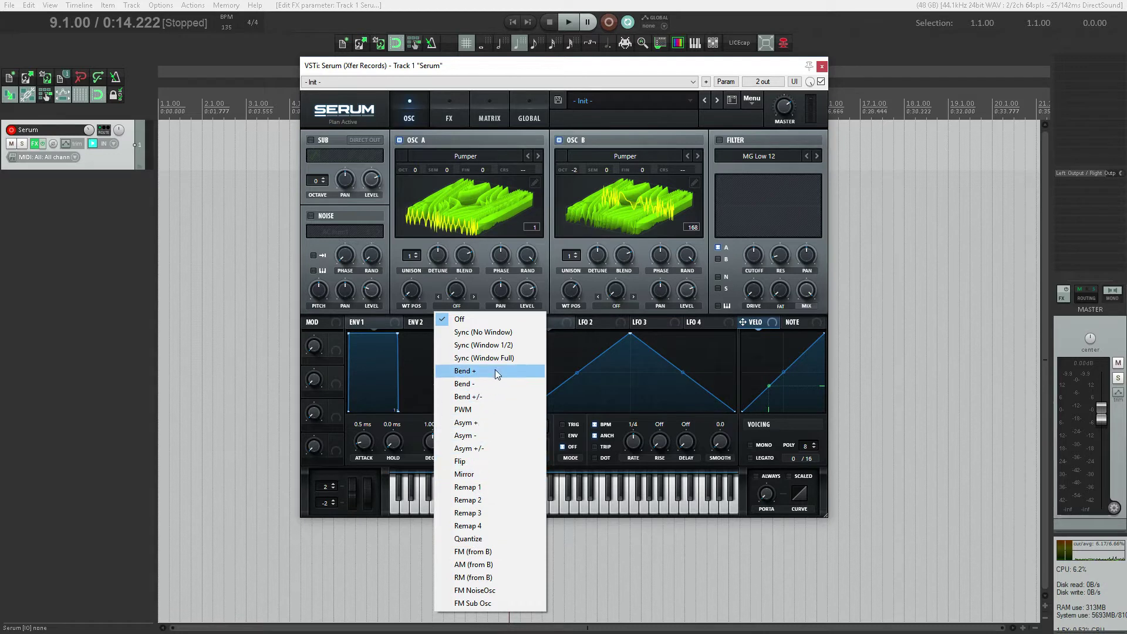
click(487, 345)
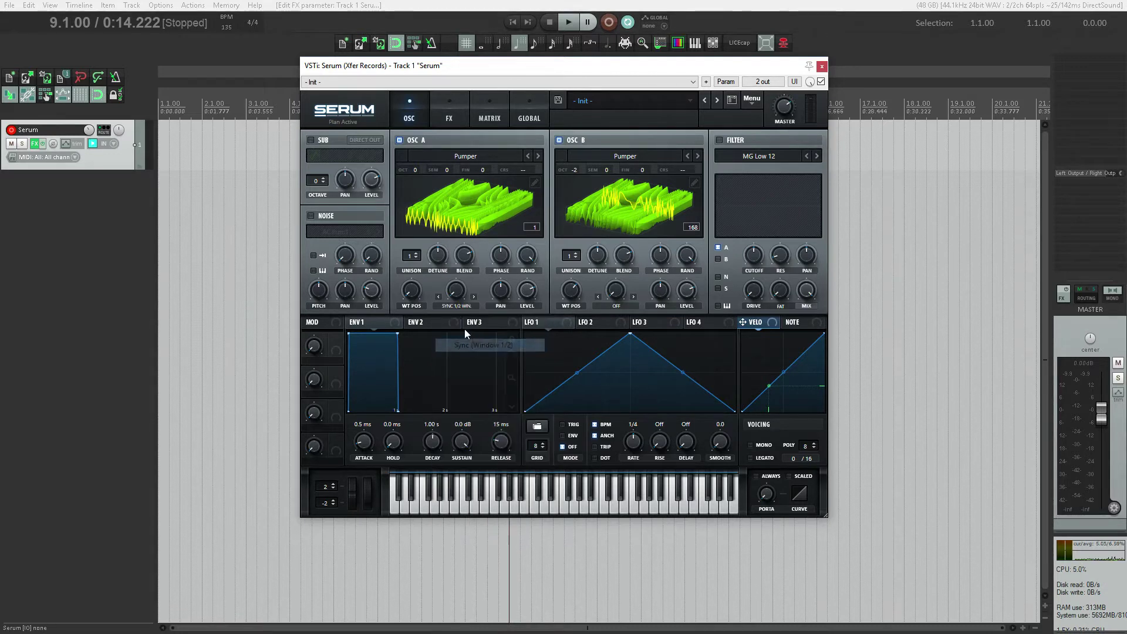
click(458, 296)
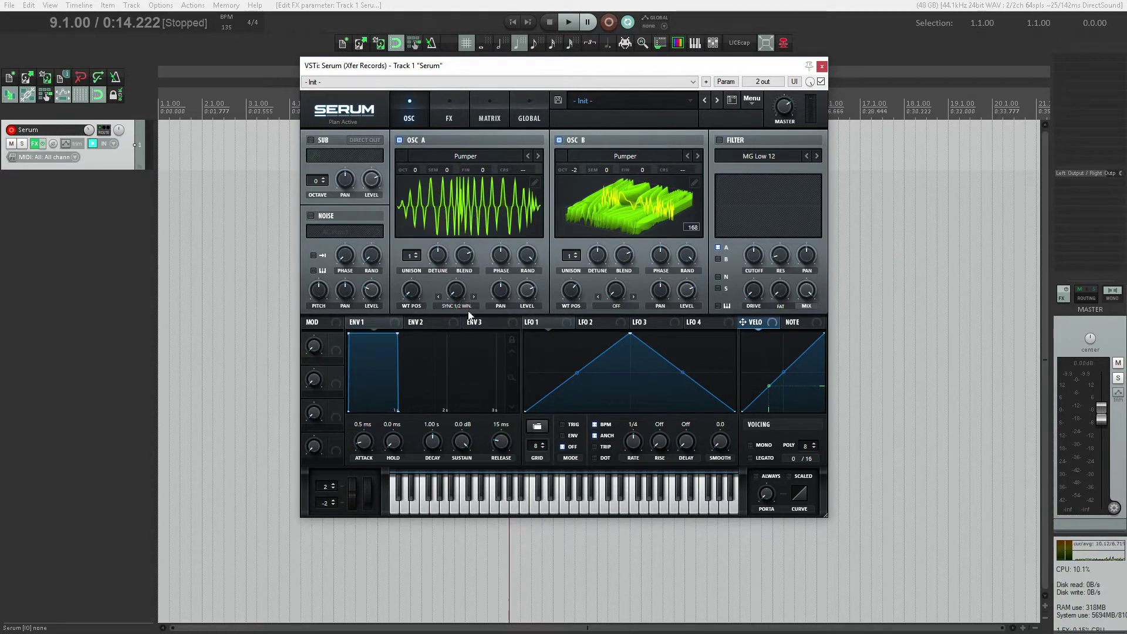
Step: Sweep oscillator A's warp amount to preview the windowed sync, and bring it back to its starting value
drag(459, 297, 433, 225)
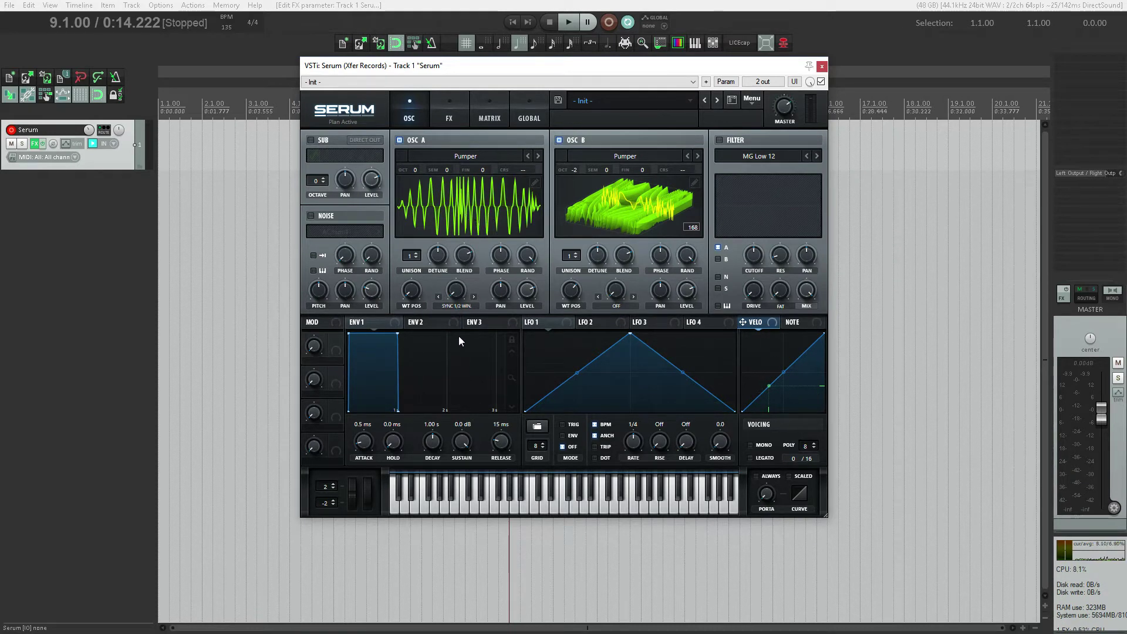
double_click(453, 291)
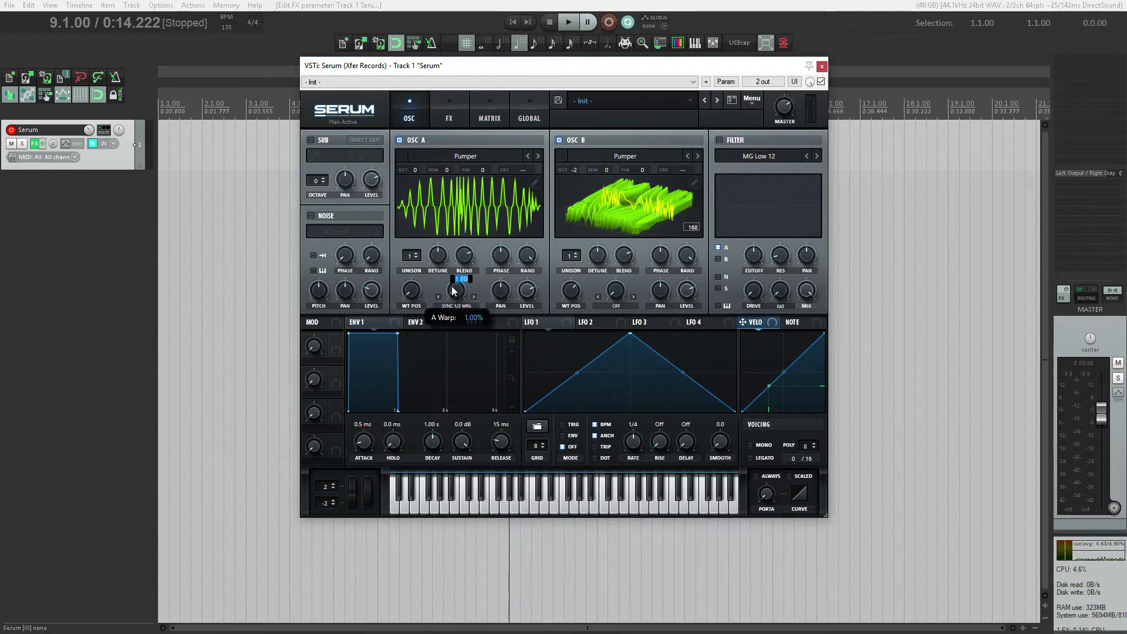
drag(453, 290, 470, 213)
click(470, 210)
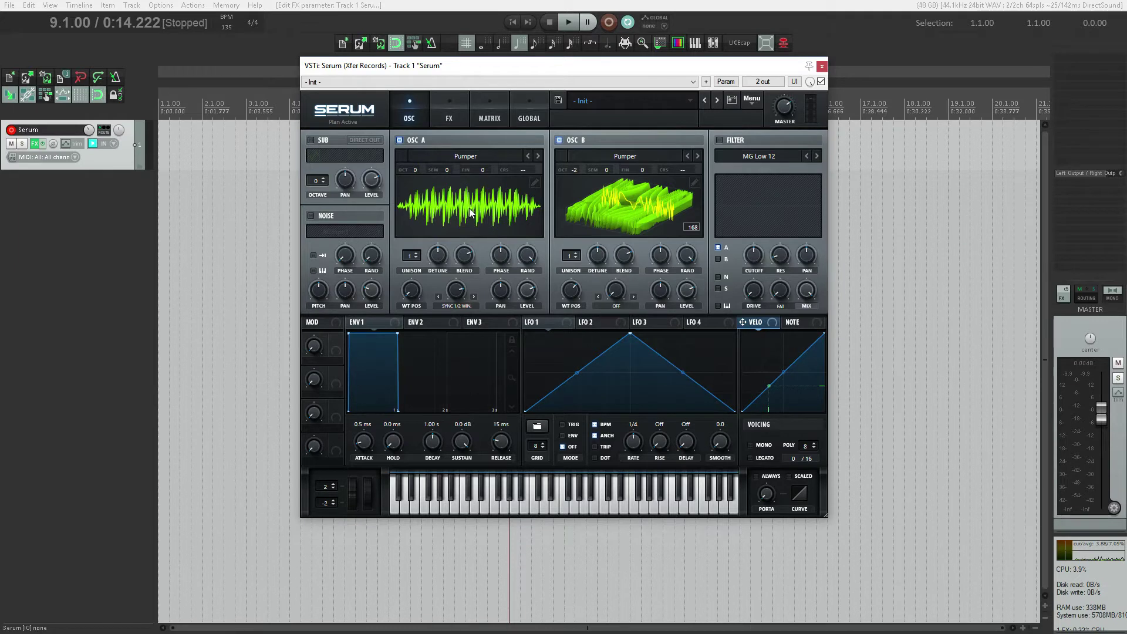
double_click(457, 290)
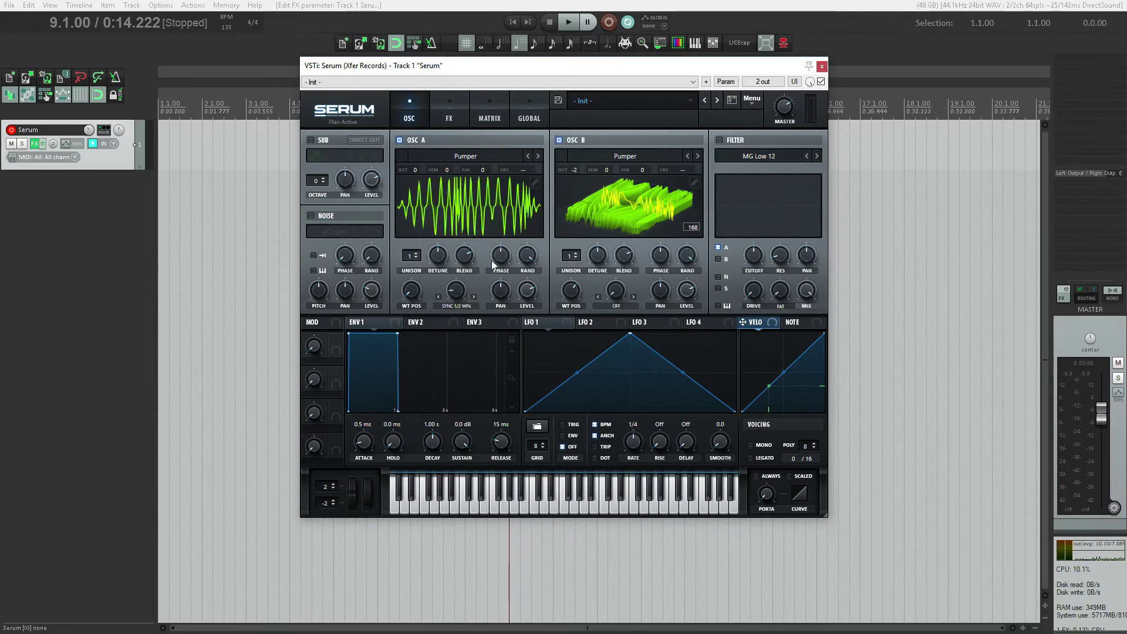
Step: Change oscillator A's warp mode to Sync (No Window) and try its amount with oscillator B turned off
click(438, 296)
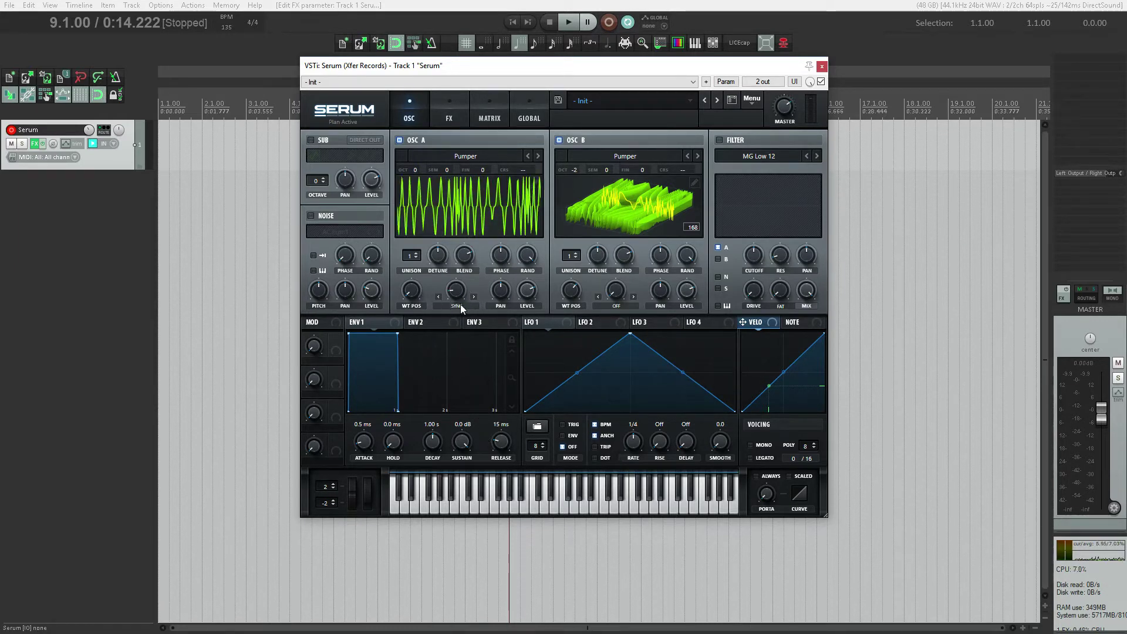
drag(460, 301, 440, 328)
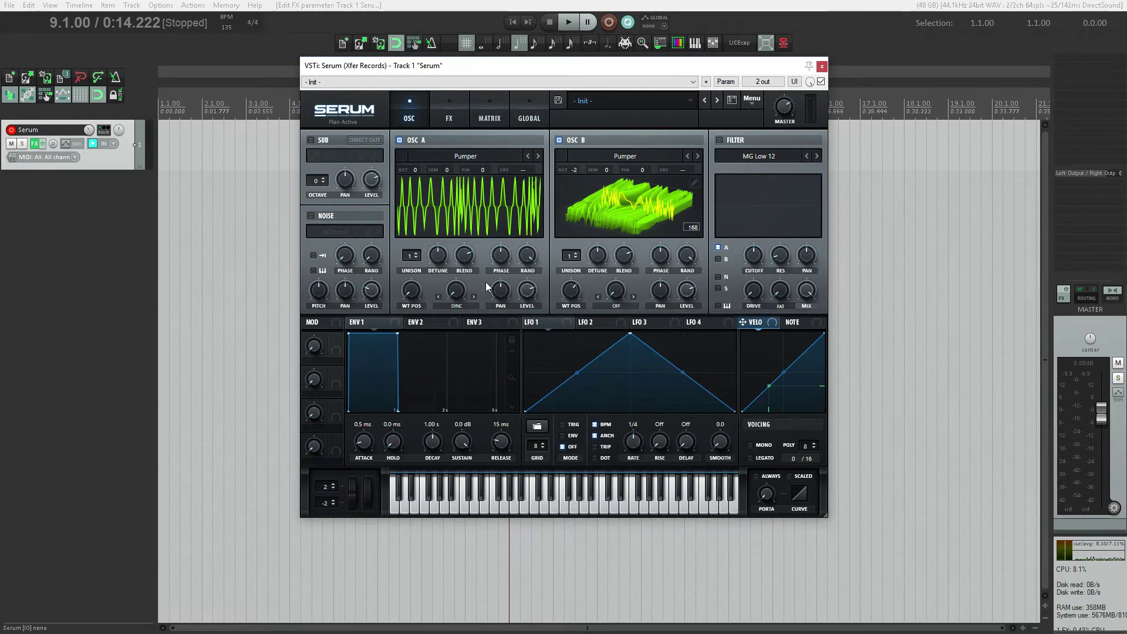
key(ctrl+z)
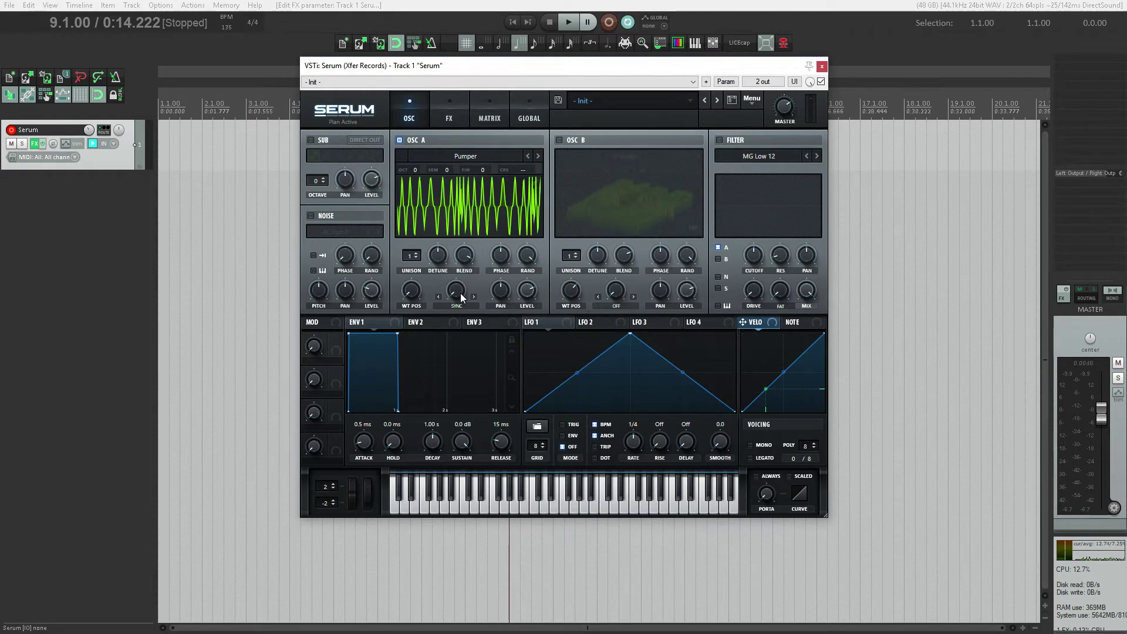
drag(460, 294, 468, 324)
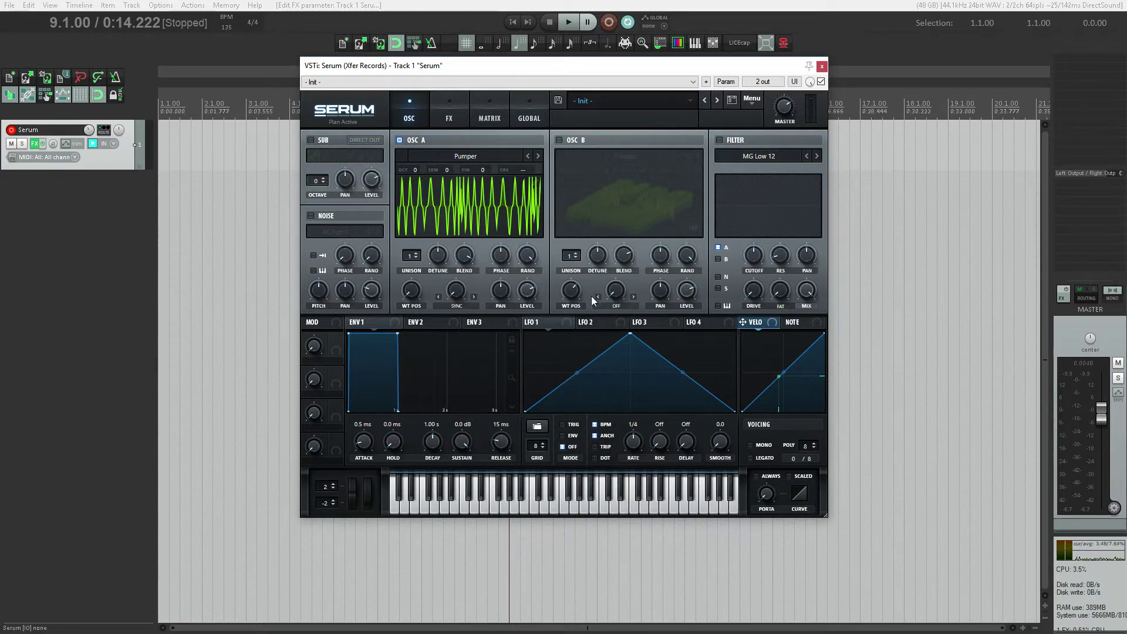
Step: Reshape LFO 1 into a rising ramp with its rate at bar and assign it to oscillator A's warp amount
drag(629, 336, 735, 334)
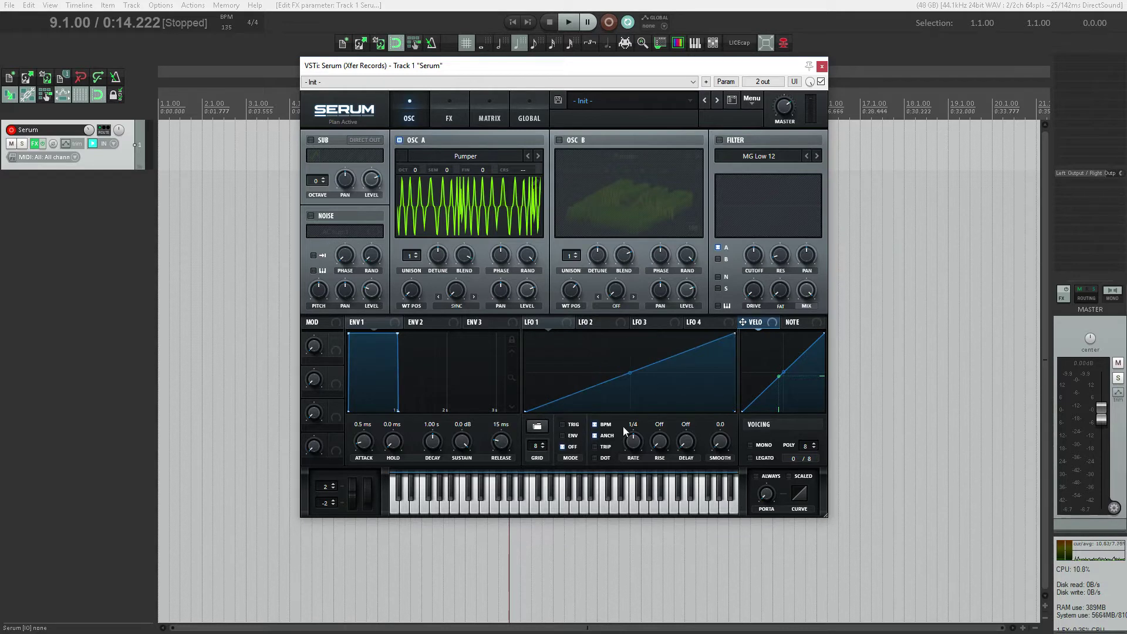
drag(632, 441, 637, 451)
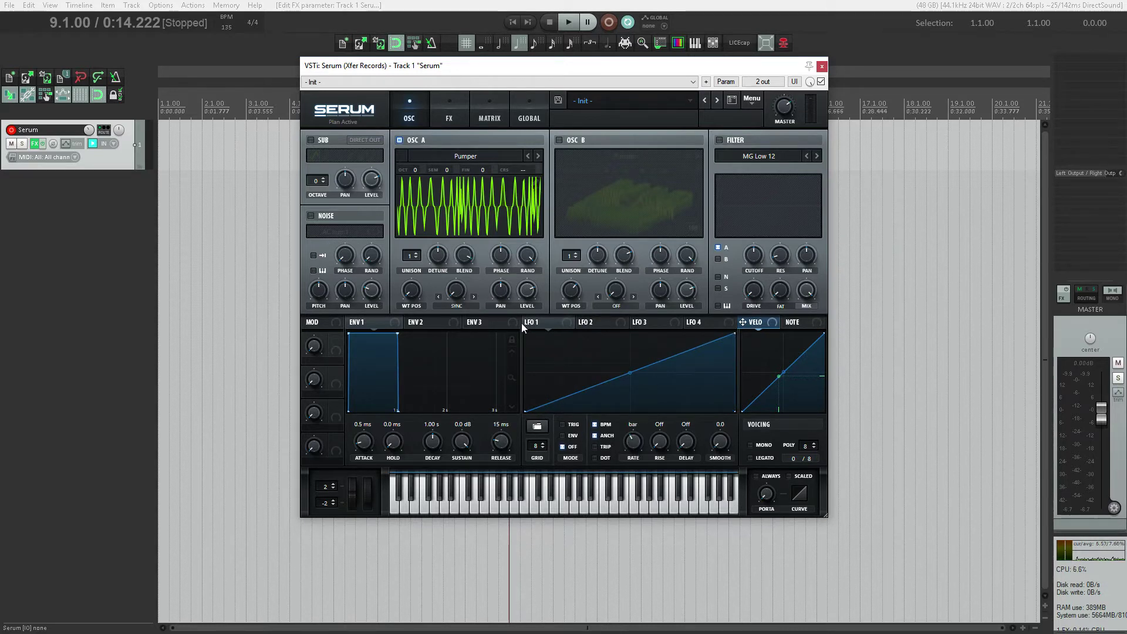
drag(528, 322, 451, 289)
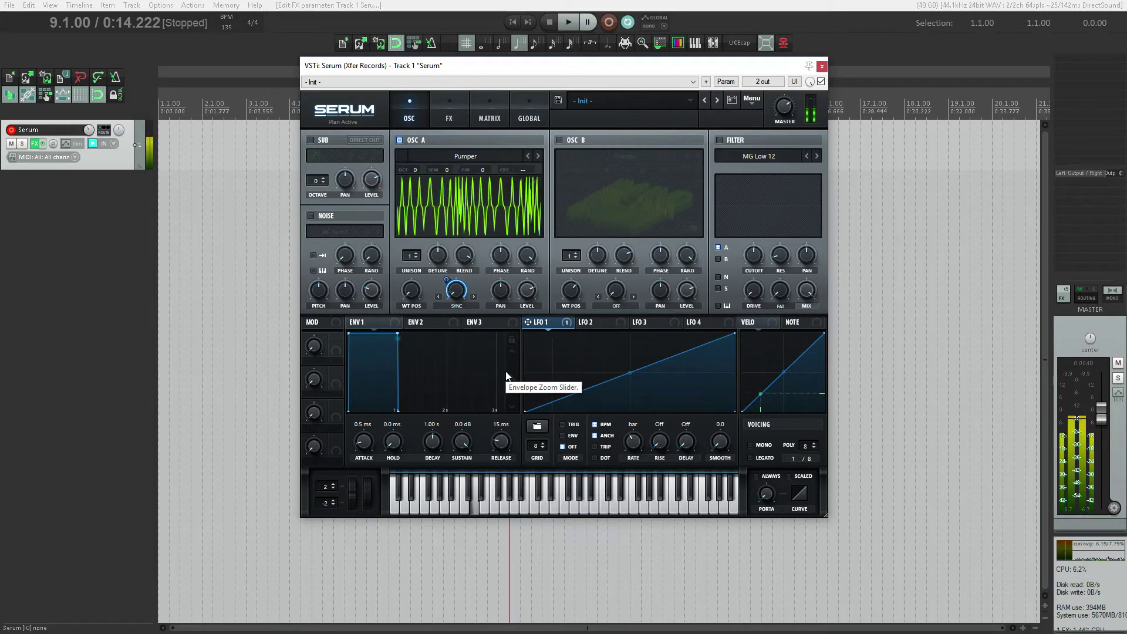
Step: Render oscillator A's warp into its wavetable and show the result in the 3D view
click(751, 100)
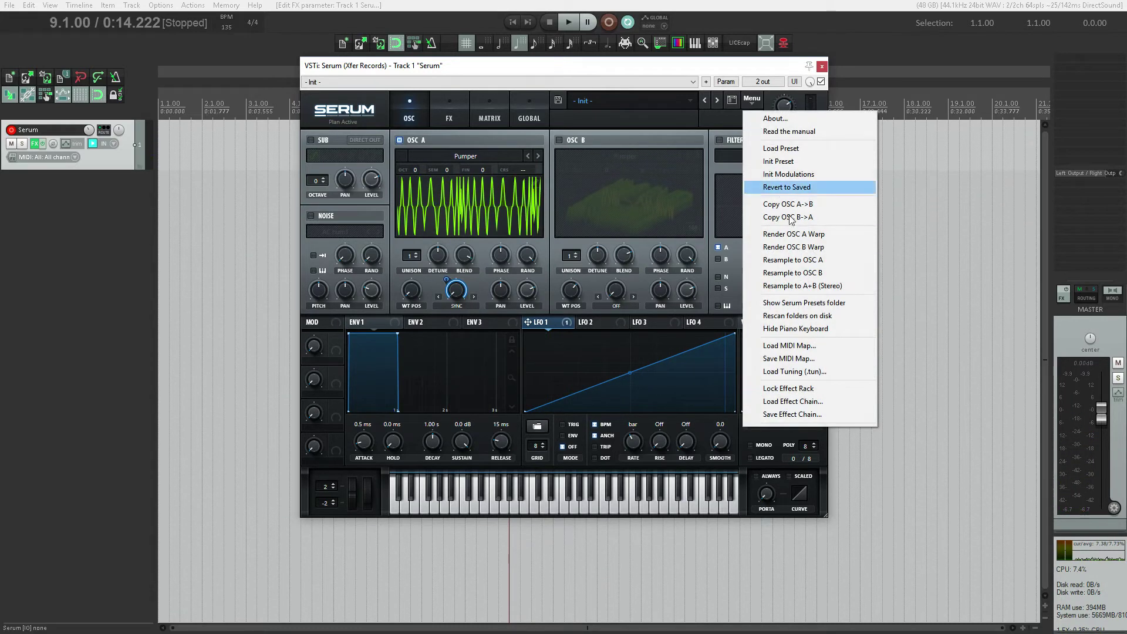
click(813, 237)
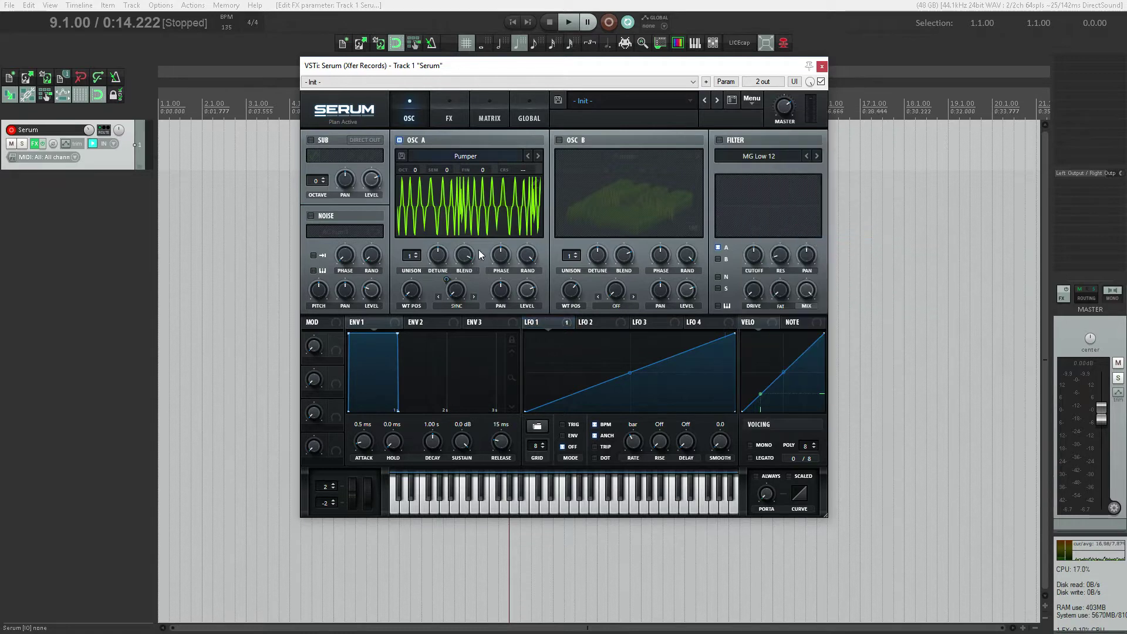
click(488, 214)
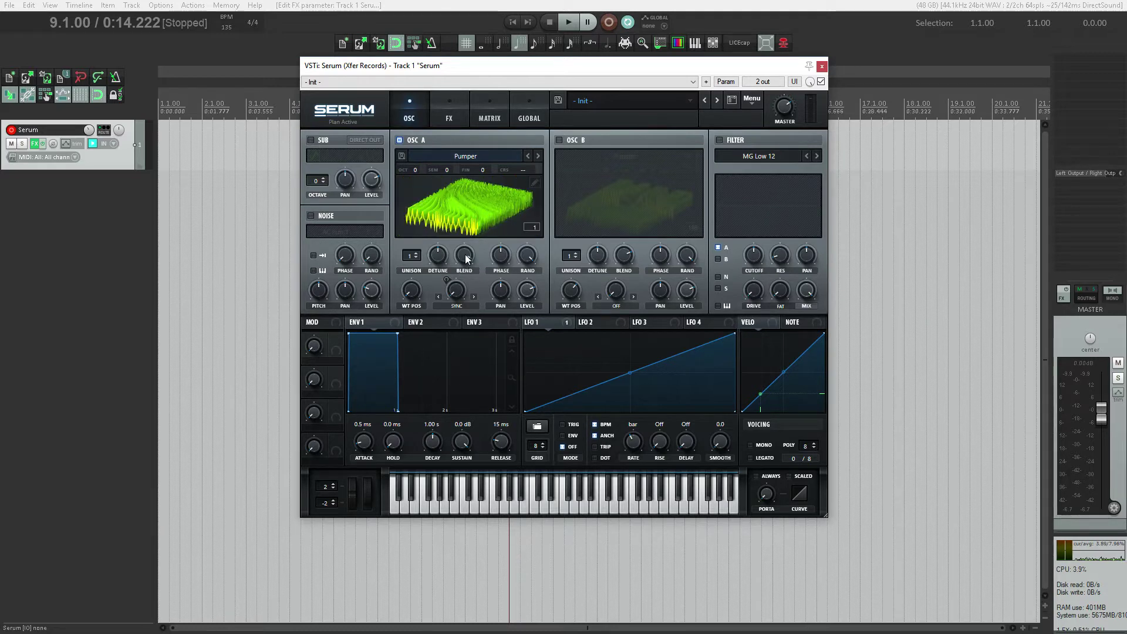
Step: Remove all modulators from oscillator A's warp and sweep its wavetable position to preview the rendered wavetable
right_click(455, 288)
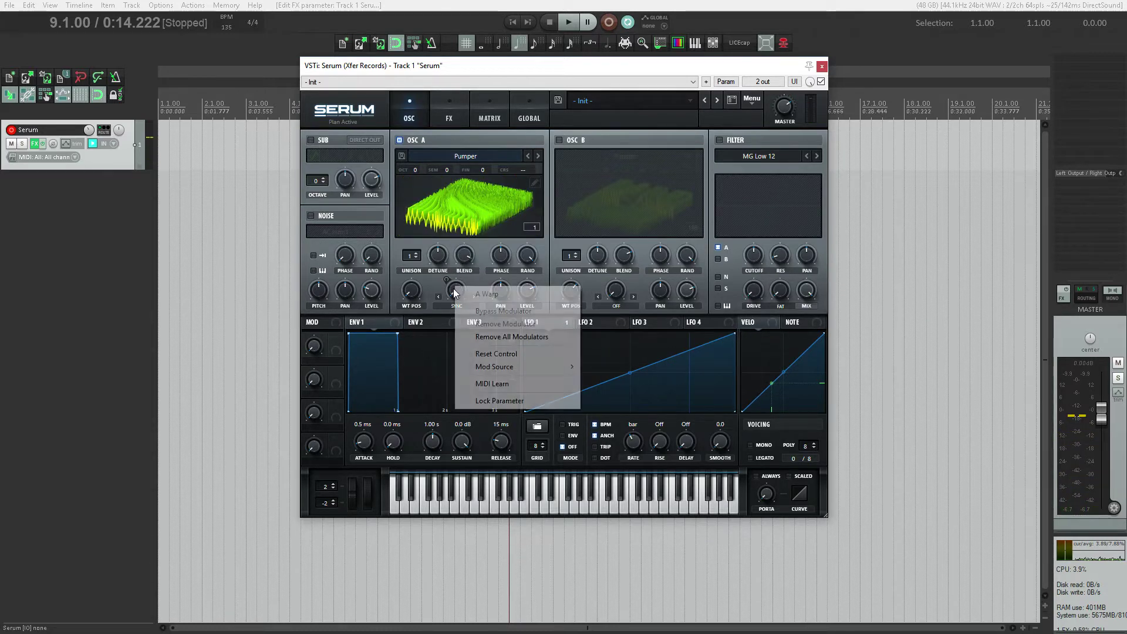
click(512, 337)
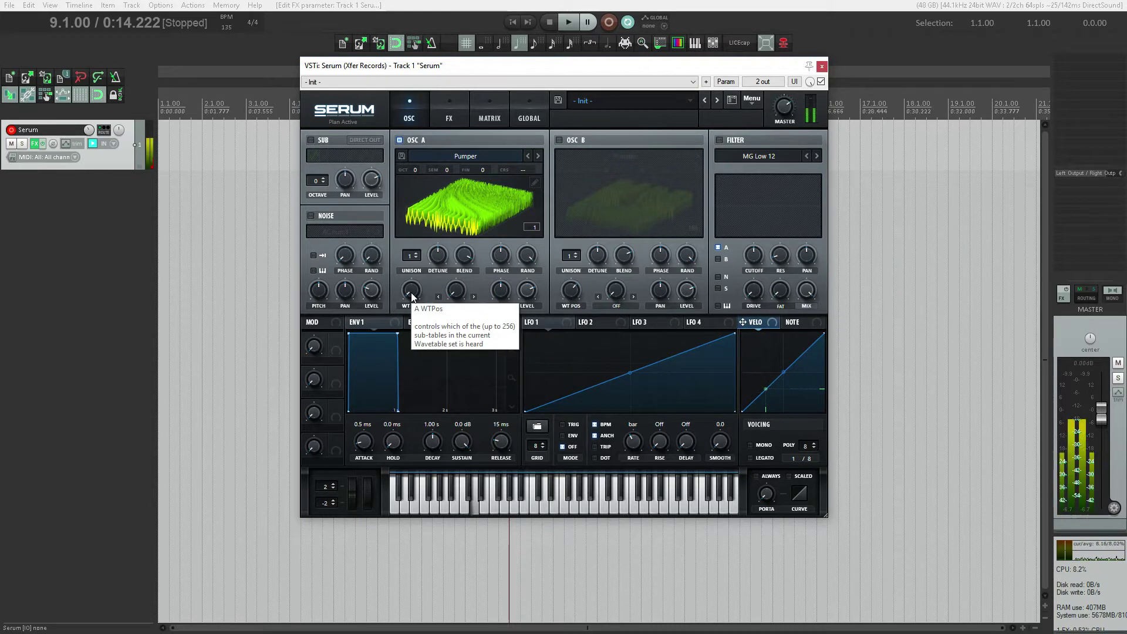
drag(412, 296, 389, 284)
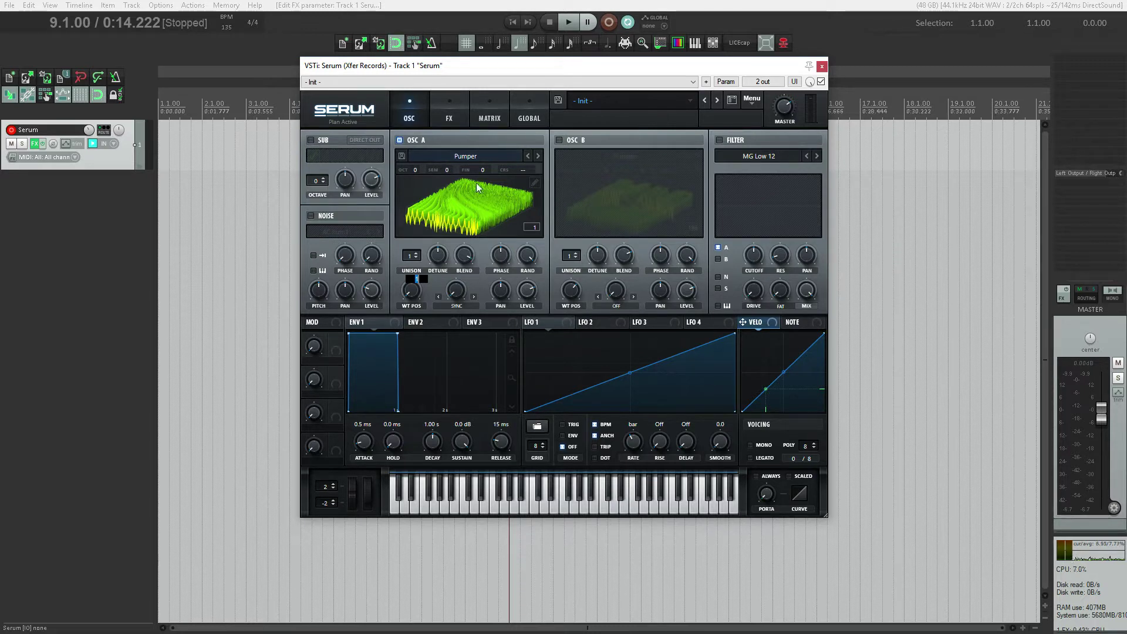
Step: Set oscillator A's warp mode to Mirror and assign LFO 1 to both its wavetable position and warp amount
click(467, 307)
click(474, 475)
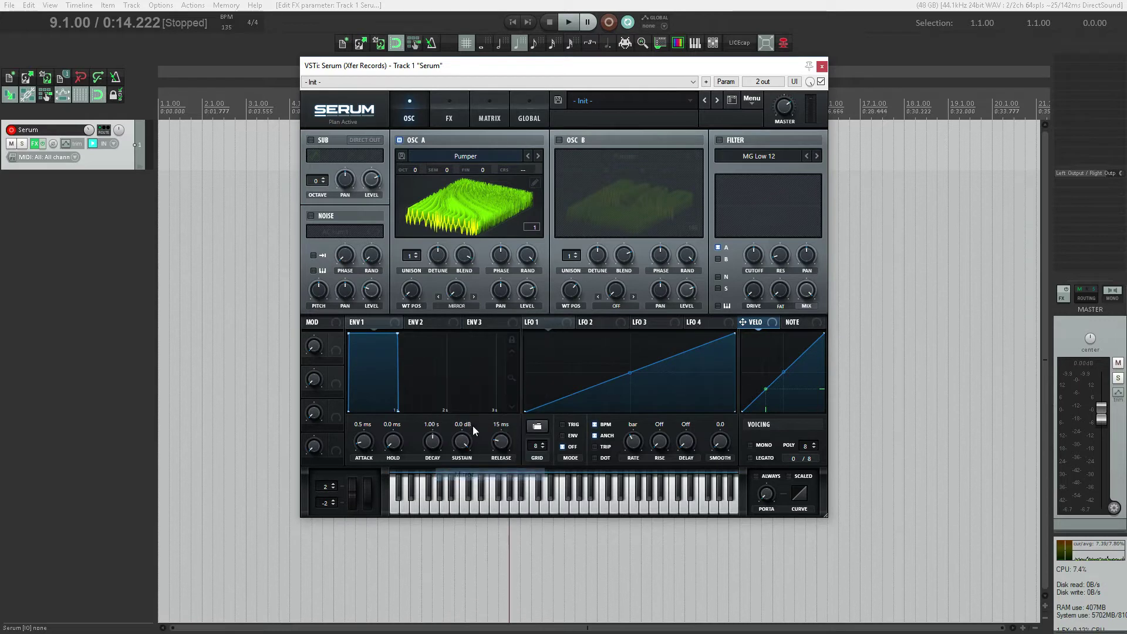
click(531, 323)
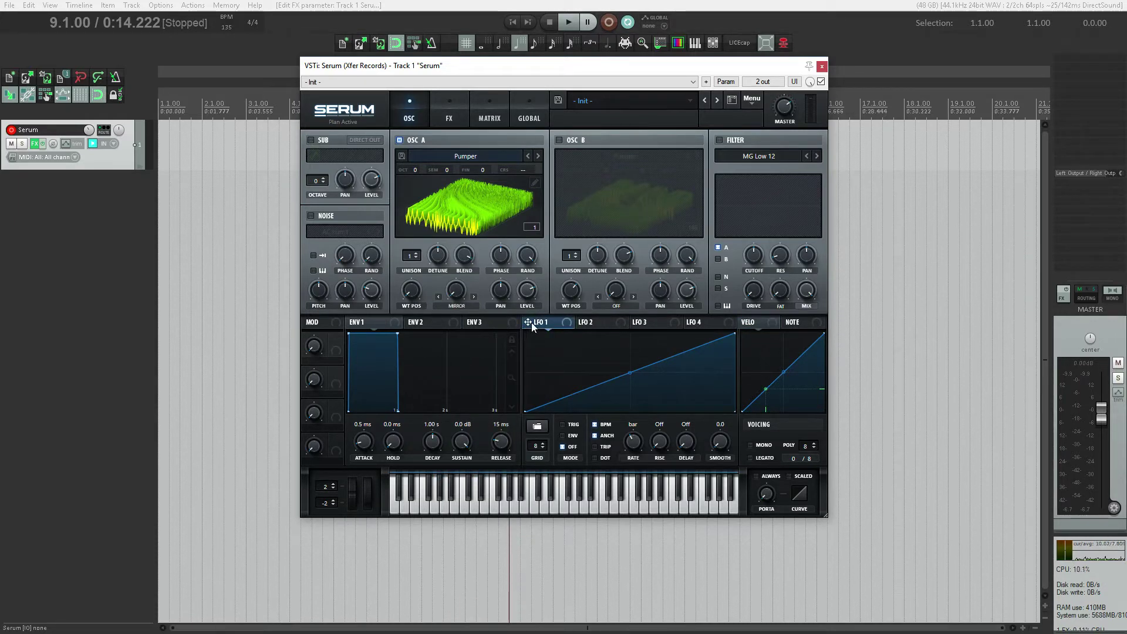
drag(425, 291, 421, 288)
drag(525, 324, 457, 290)
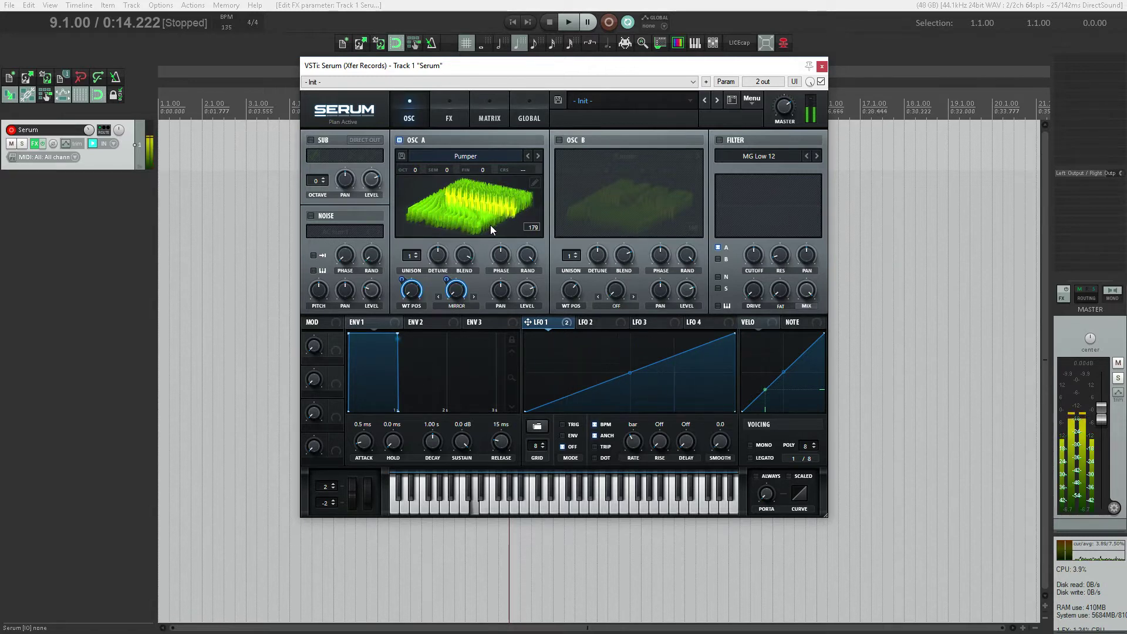
Step: Set oscillator A's octave to -2 in the 2D waveform view and render its warp into the wavetable
click(473, 216)
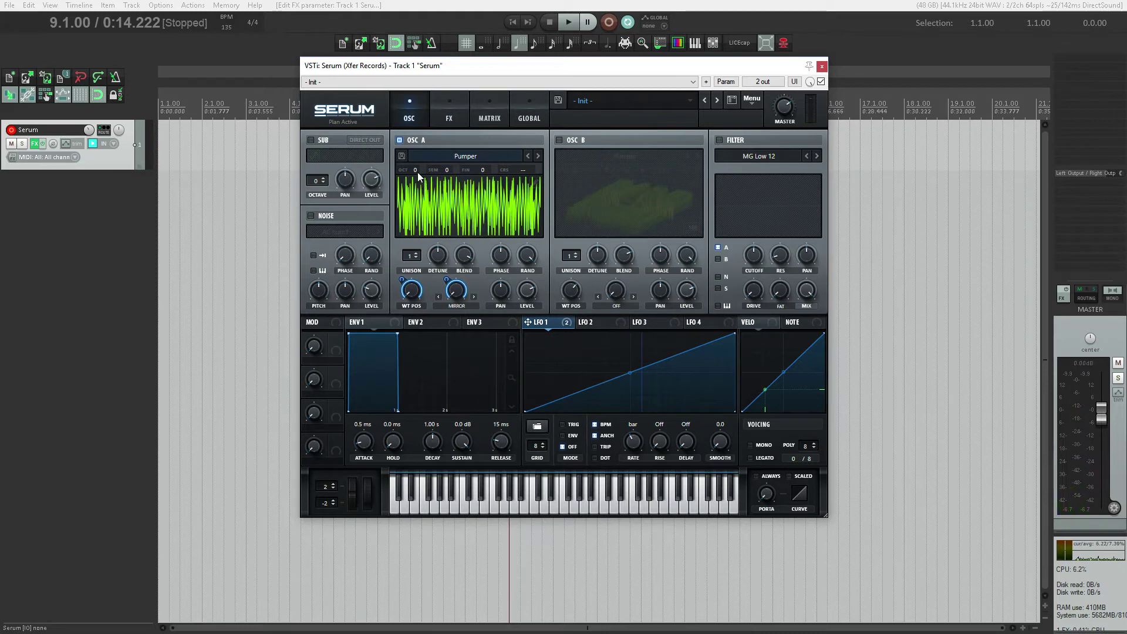
drag(415, 169, 414, 181)
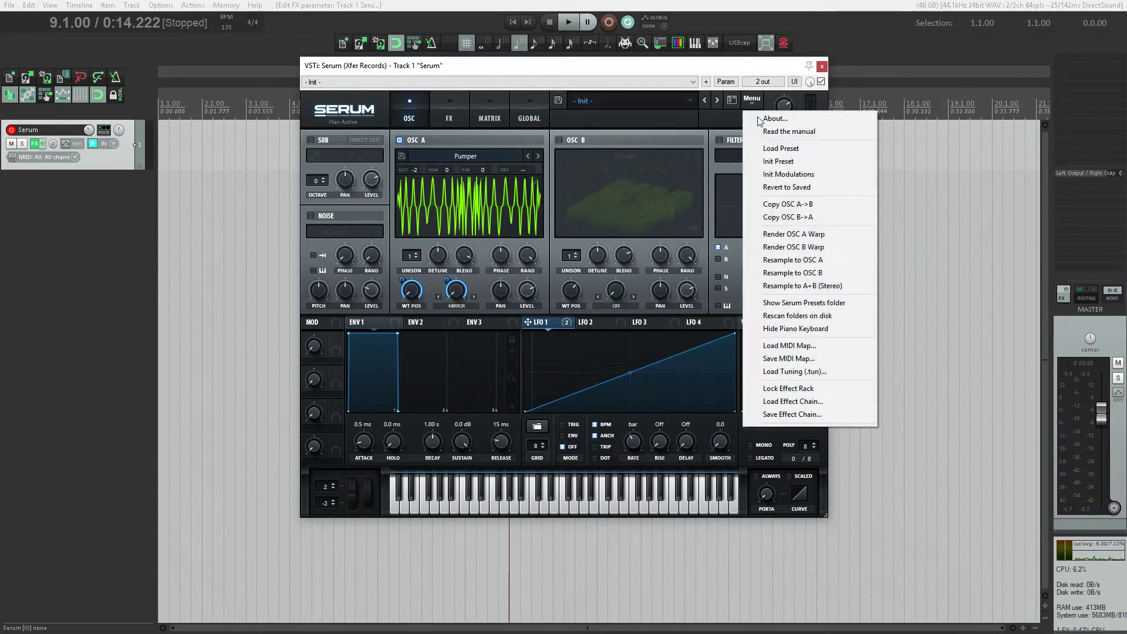
click(822, 230)
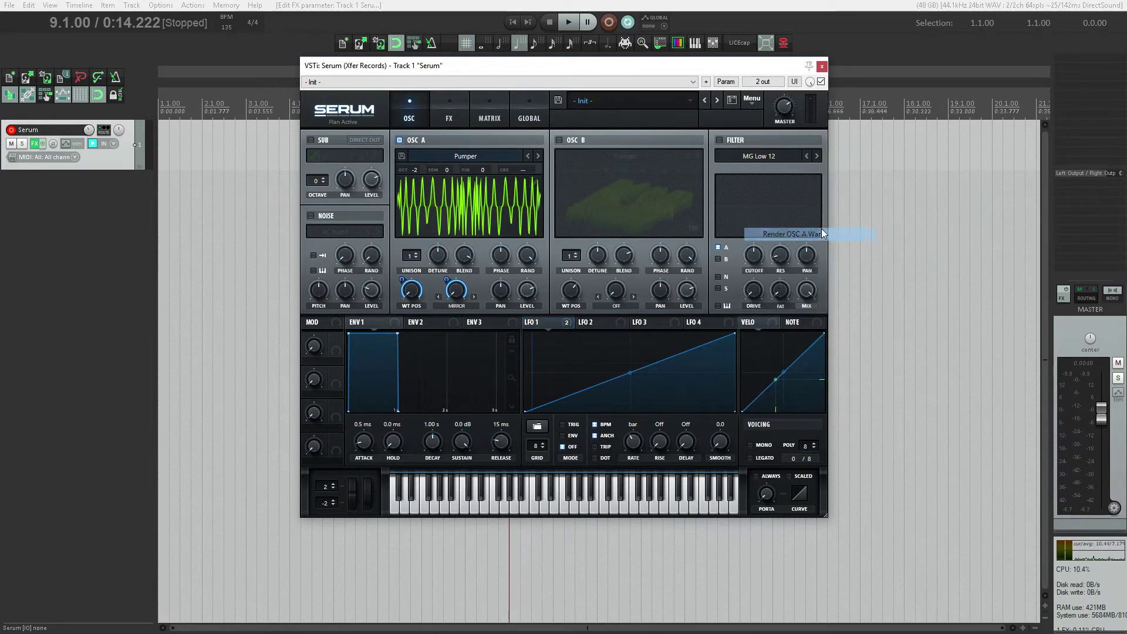
Step: Remove all modulators from oscillator A's warp and show the rendered wavetable in the 3D view
right_click(456, 292)
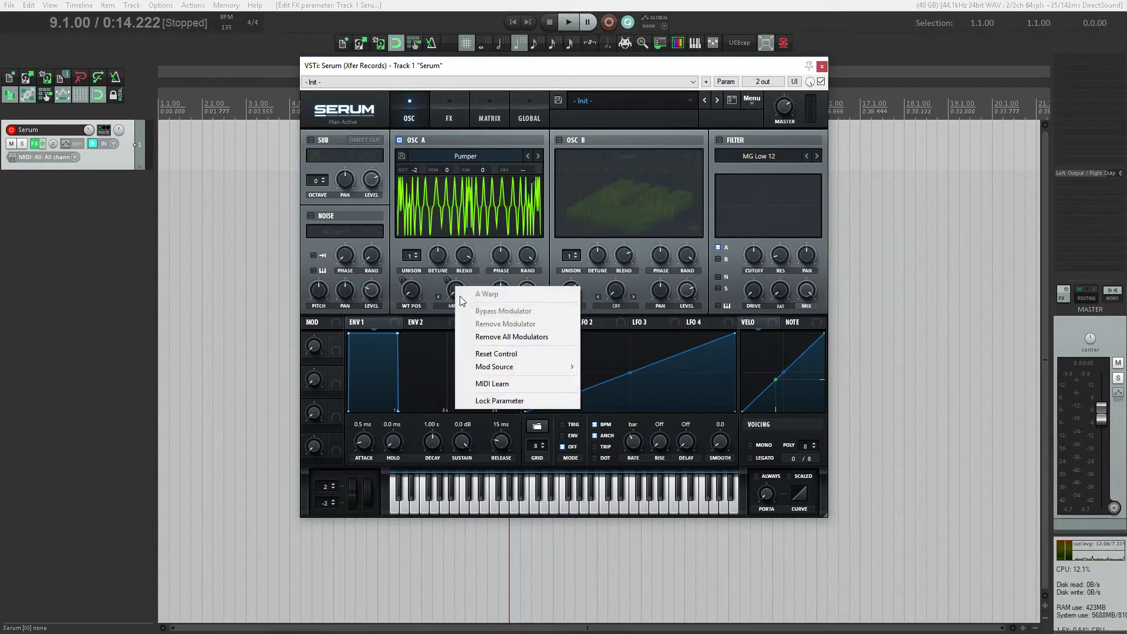
click(519, 339)
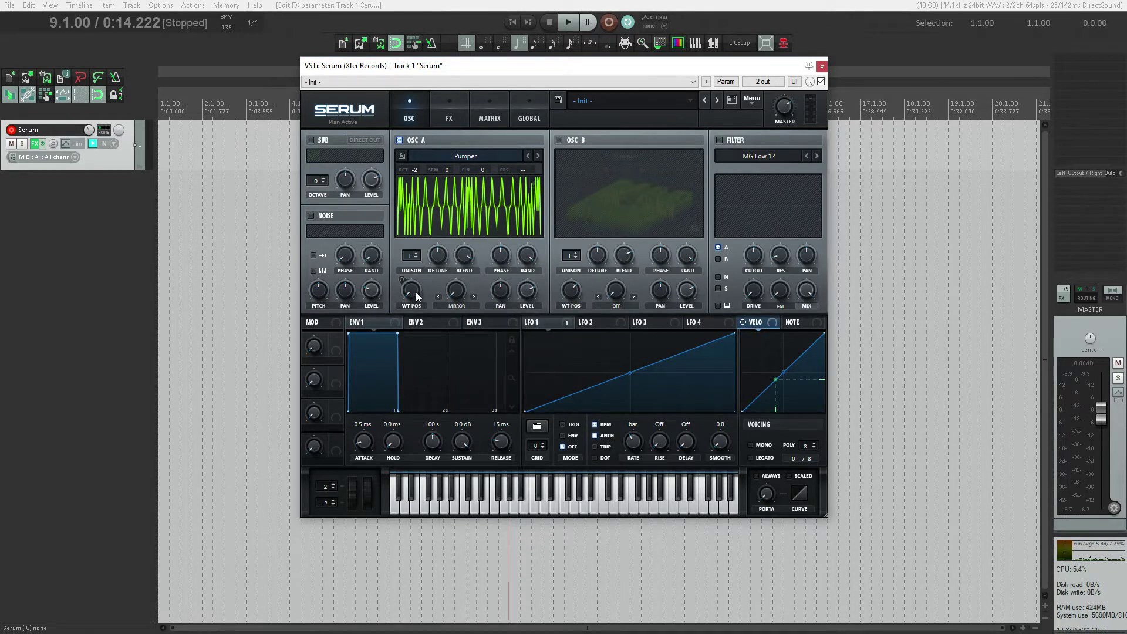
click(455, 215)
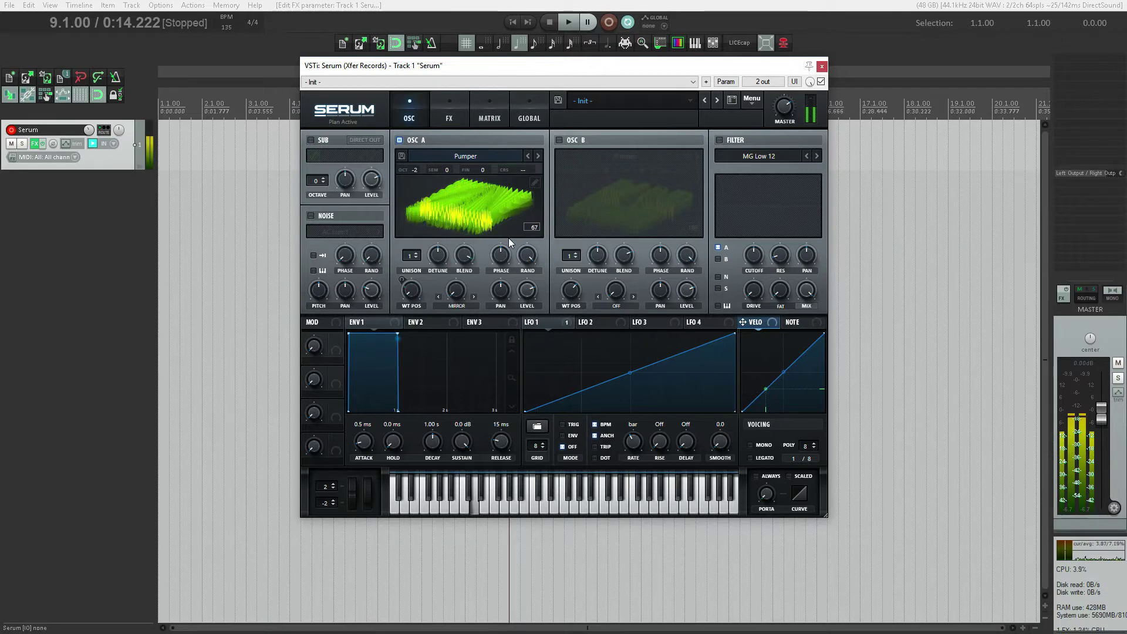
Step: Set oscillator A's warp mode to Quantize and assign LFO 1 to its warp amount with a depth of 38
click(463, 308)
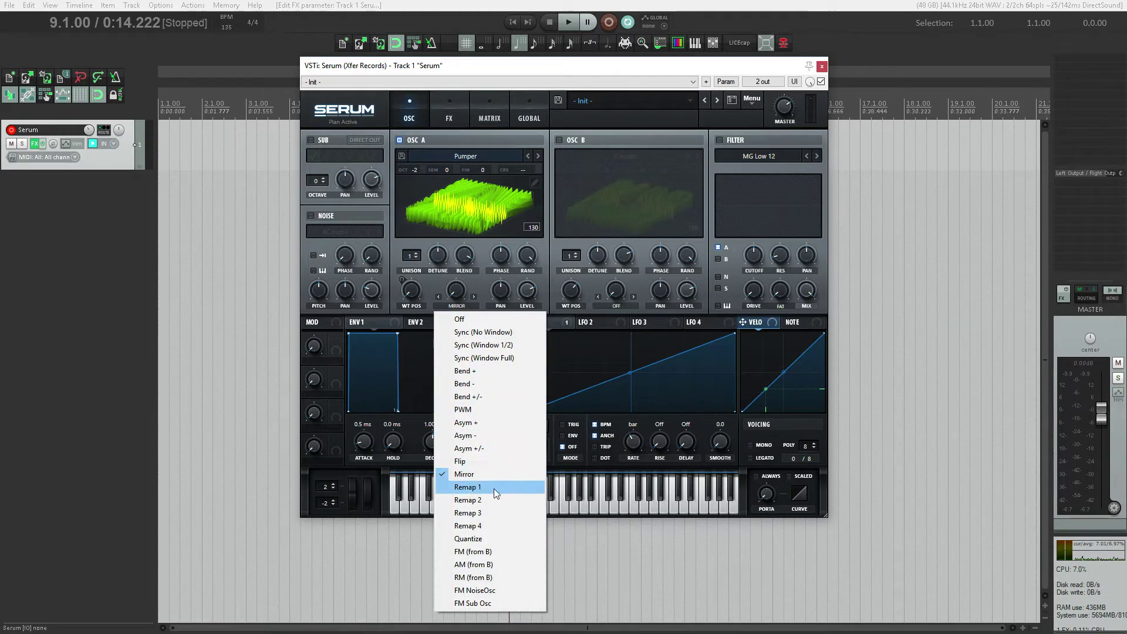
click(488, 541)
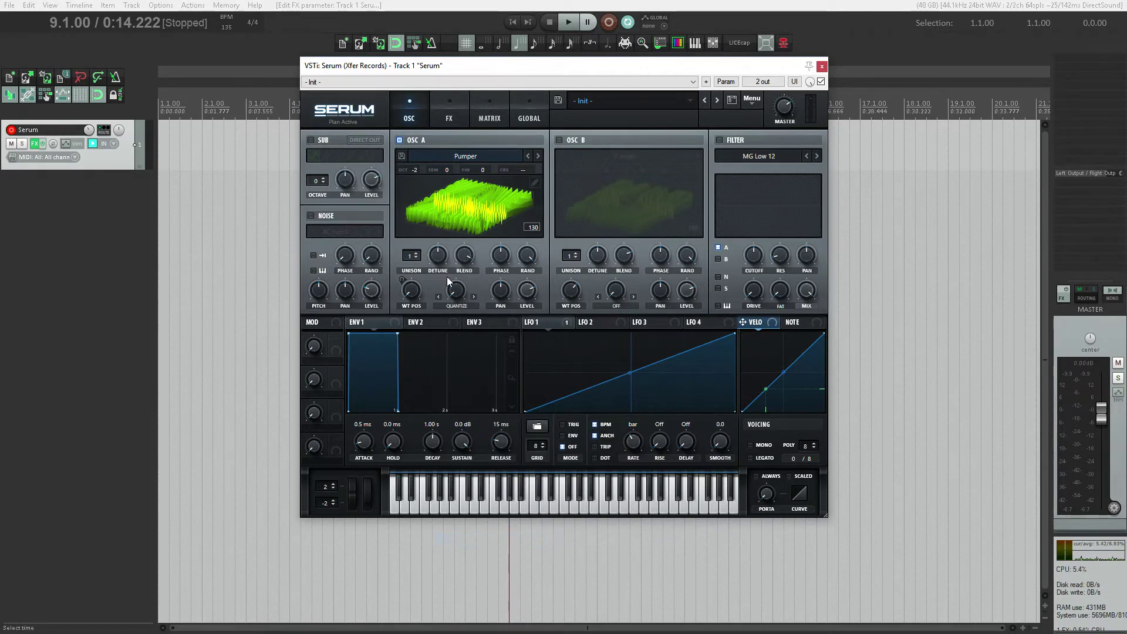
click(462, 219)
drag(458, 290, 463, 221)
click(462, 221)
mouse_move(458, 297)
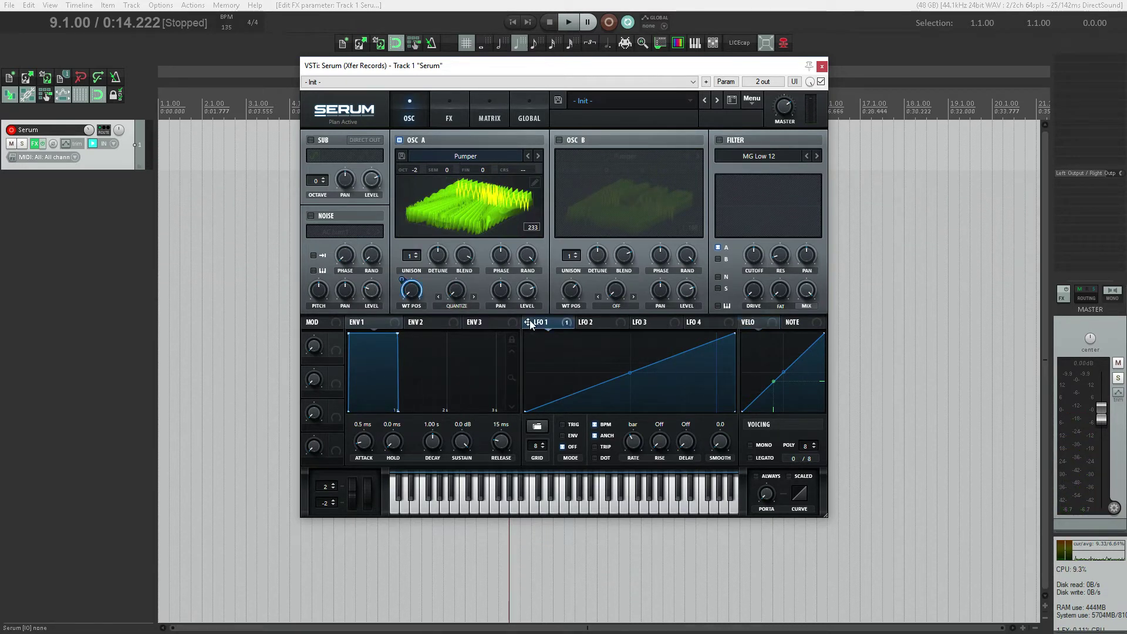
drag(448, 276, 448, 301)
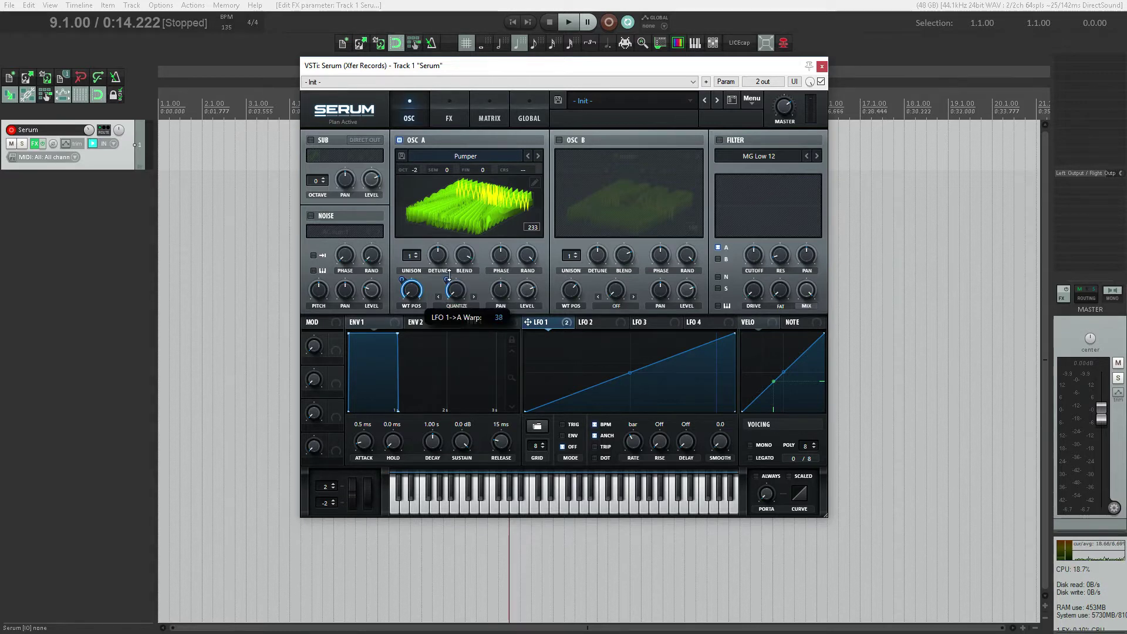
Step: Render oscillator A's Quantize warp into its wavetable and remove all modulators from the warp
click(744, 100)
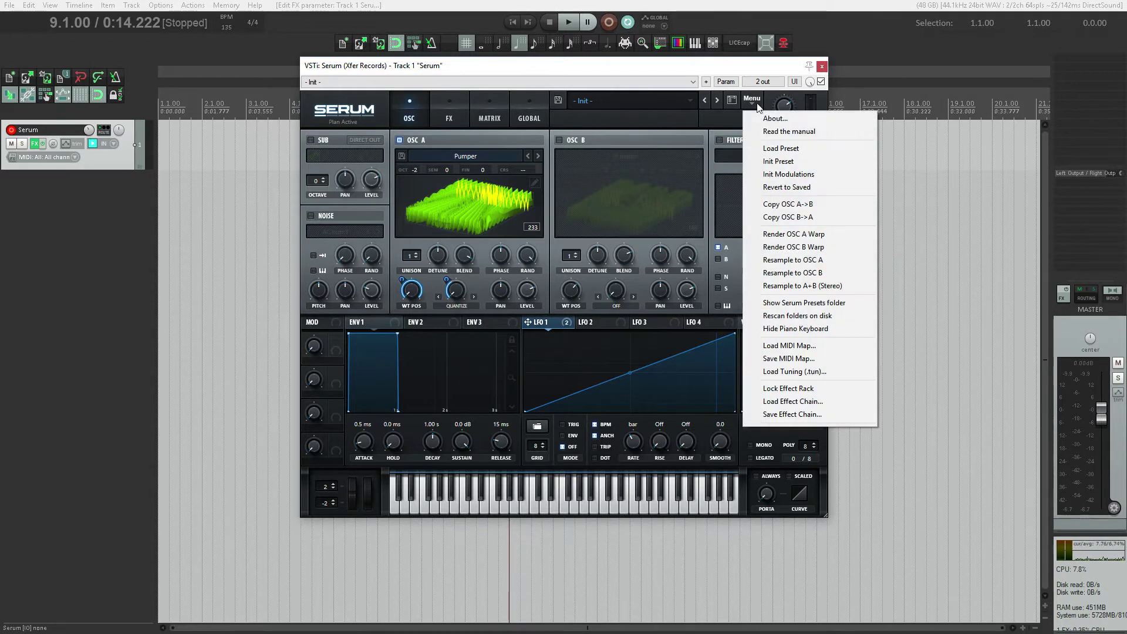
click(805, 234)
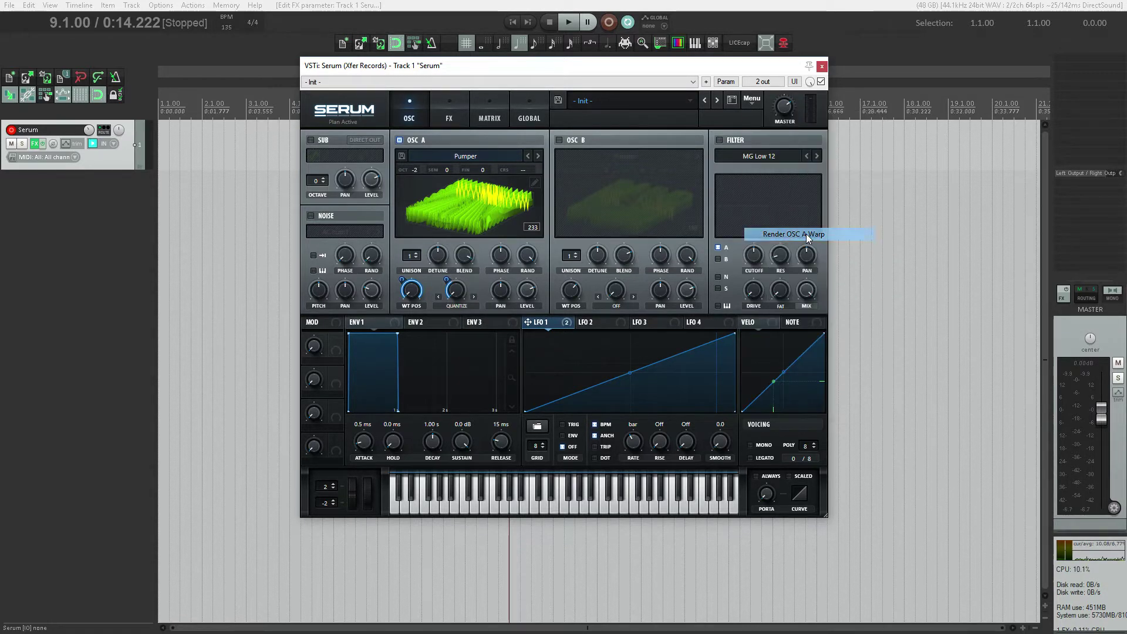
right_click(452, 290)
click(503, 337)
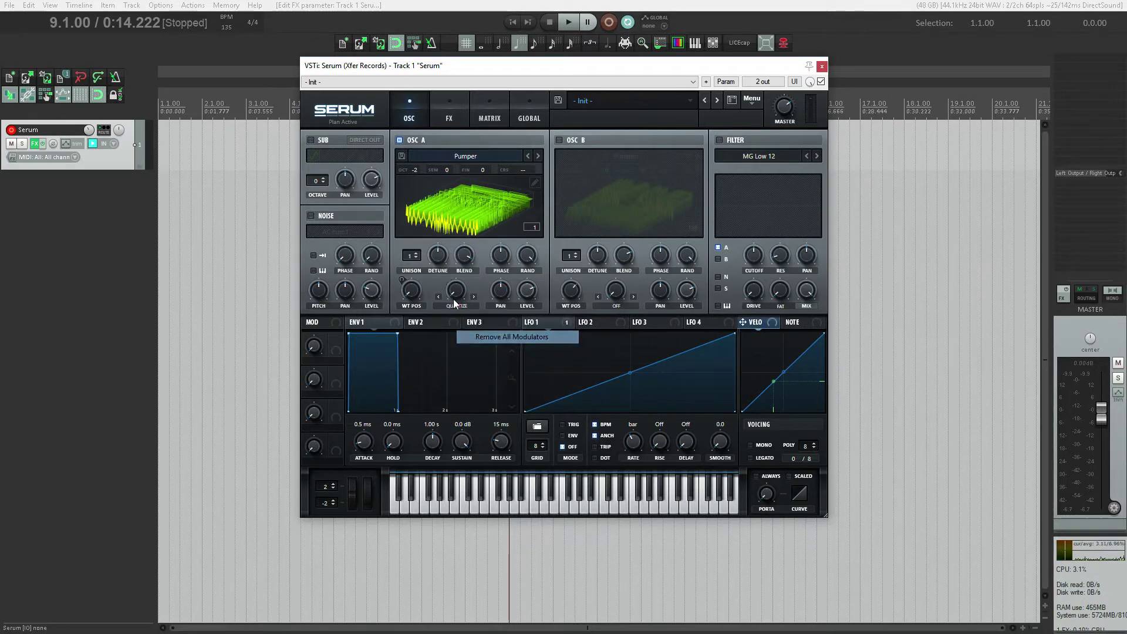
Step: In oscillator A's 2D waveform view, reshape LFO 1 into a descending ramp and set the oscillator's octave to 0
click(464, 232)
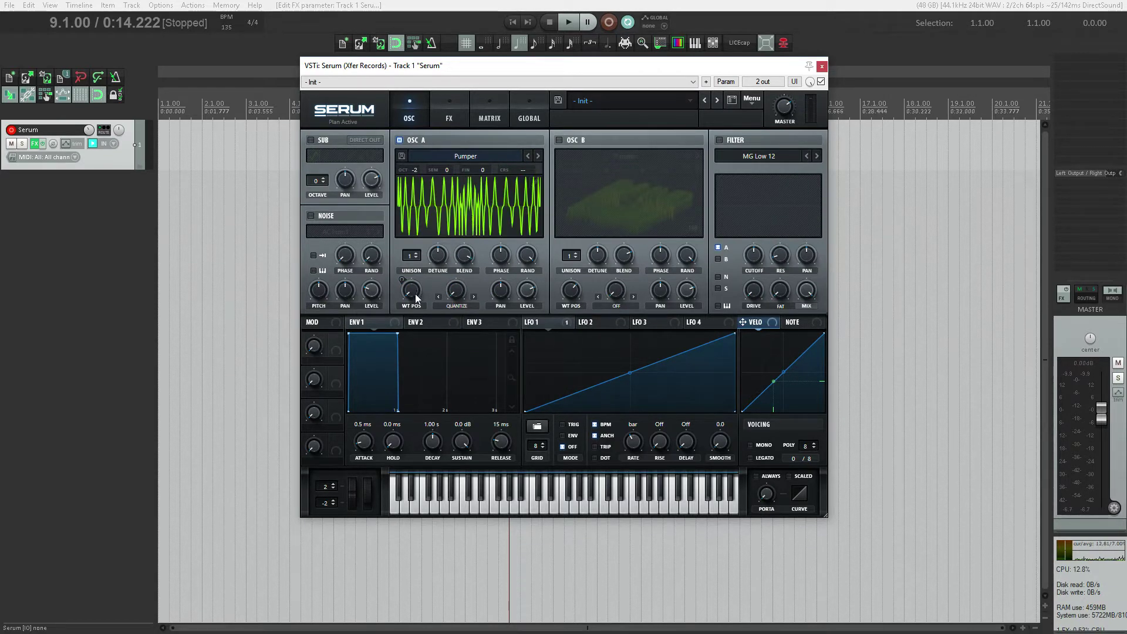
drag(415, 294, 443, 294)
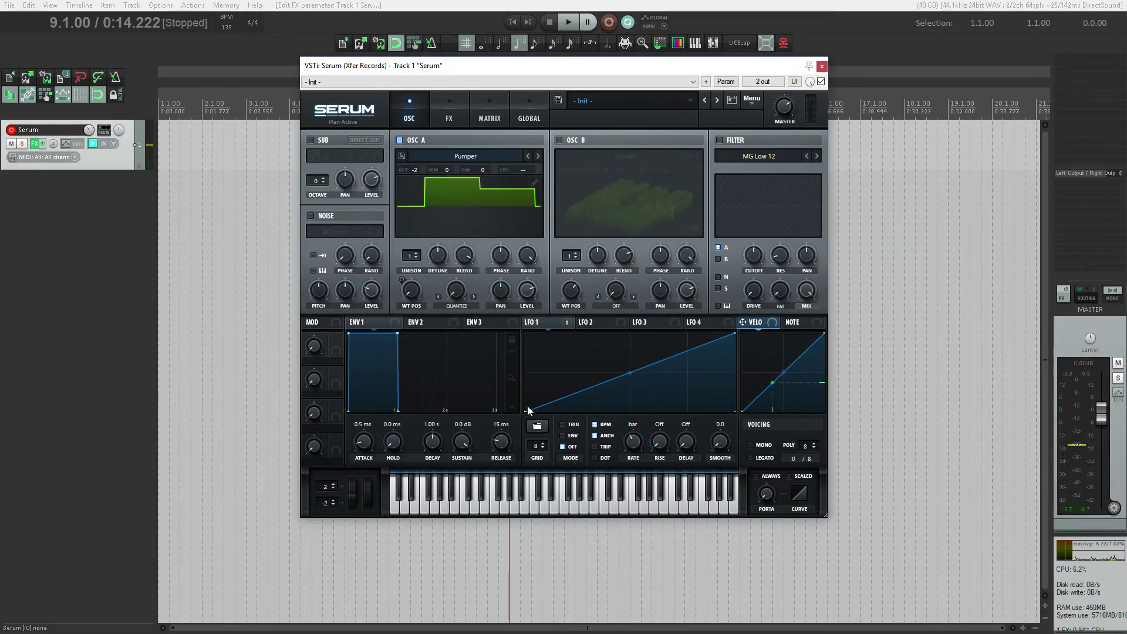
drag(527, 407, 526, 333)
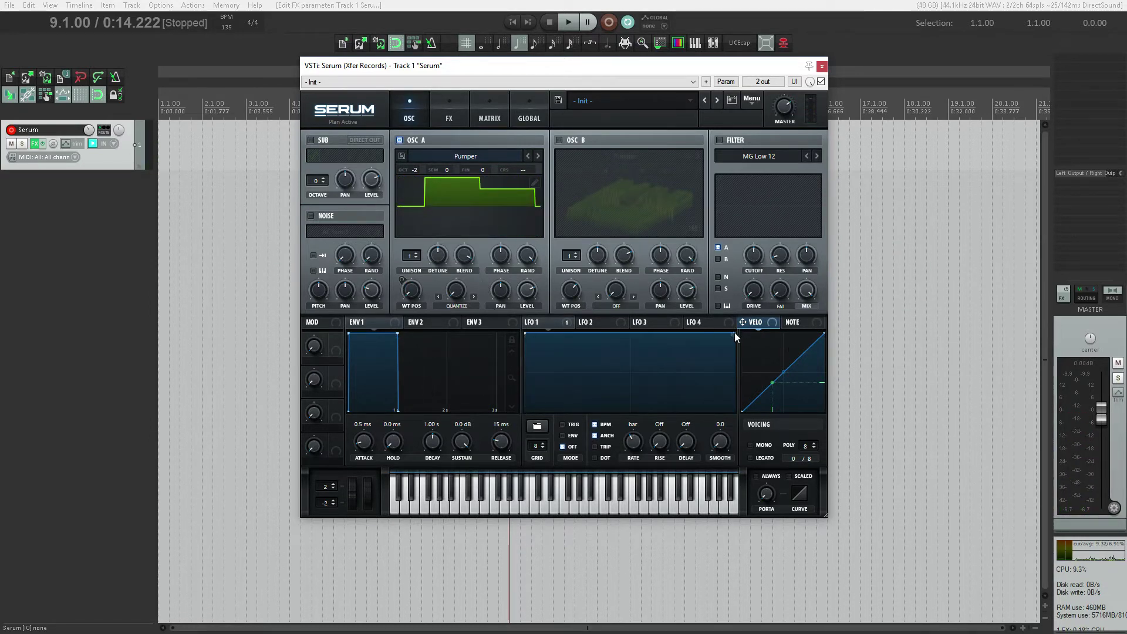
mouse_move(734, 332)
mouse_down()
mouse_move(734, 368)
mouse_move(726, 328)
mouse_up()
drag(726, 387, 740, 429)
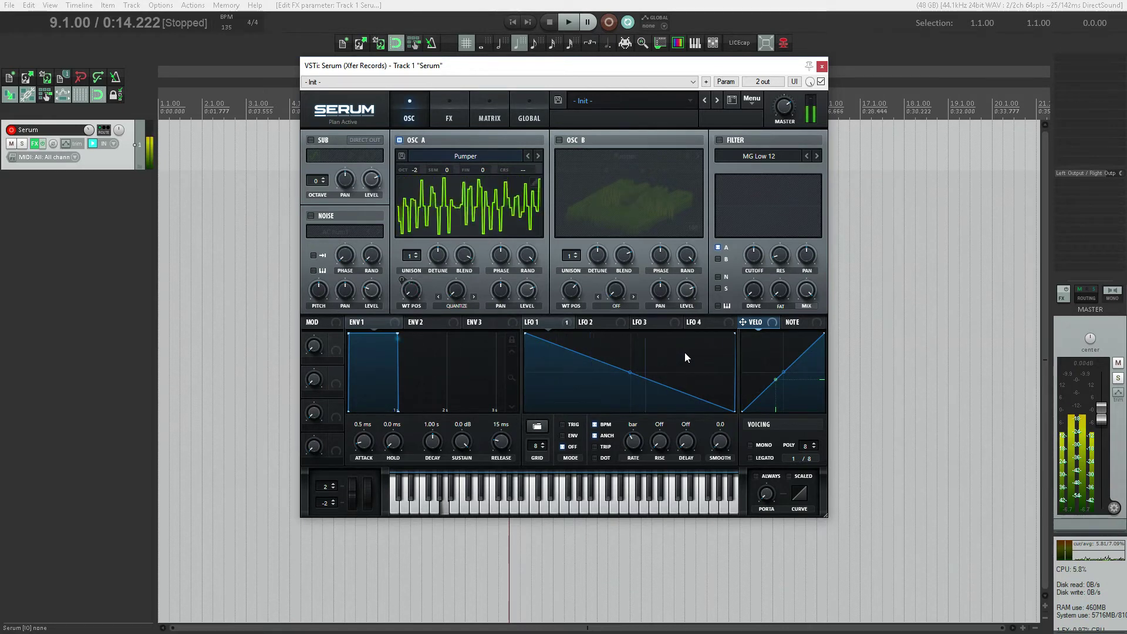
drag(417, 167, 416, 130)
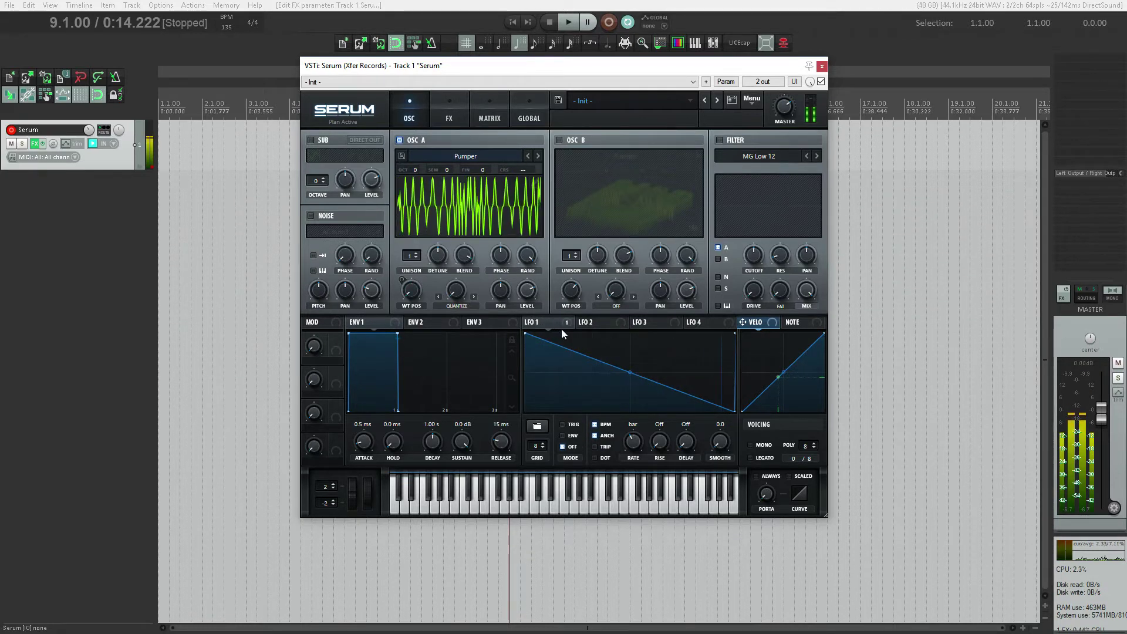
Step: Enable oscillator B with warp mode Bend +/- and assign LFO 1 to its wavetable position and warp amount
click(750, 101)
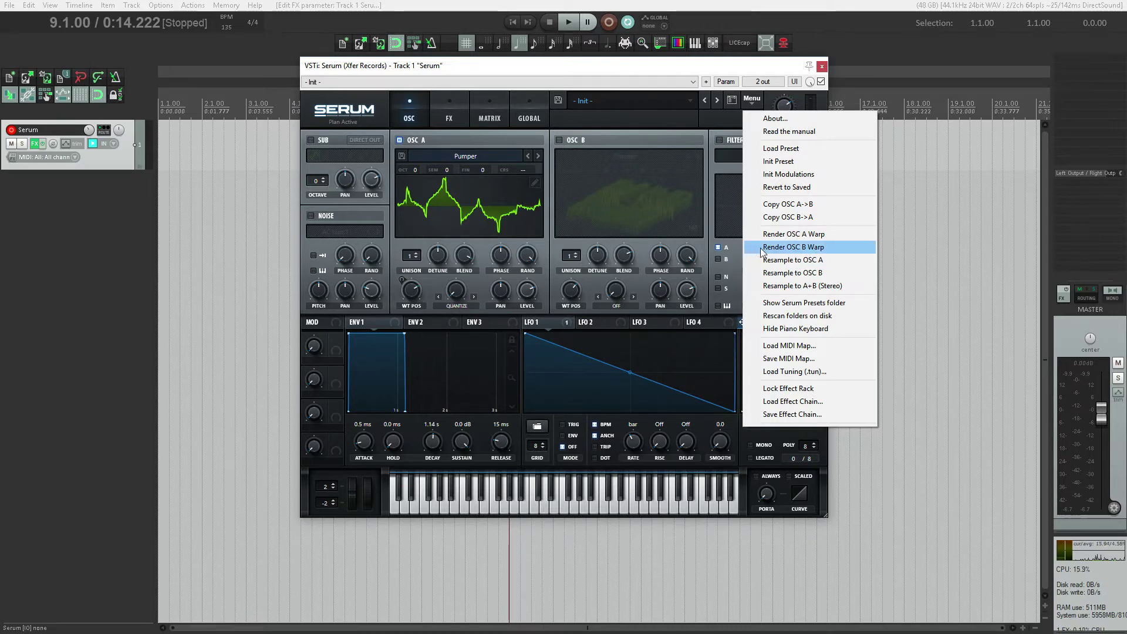
click(559, 140)
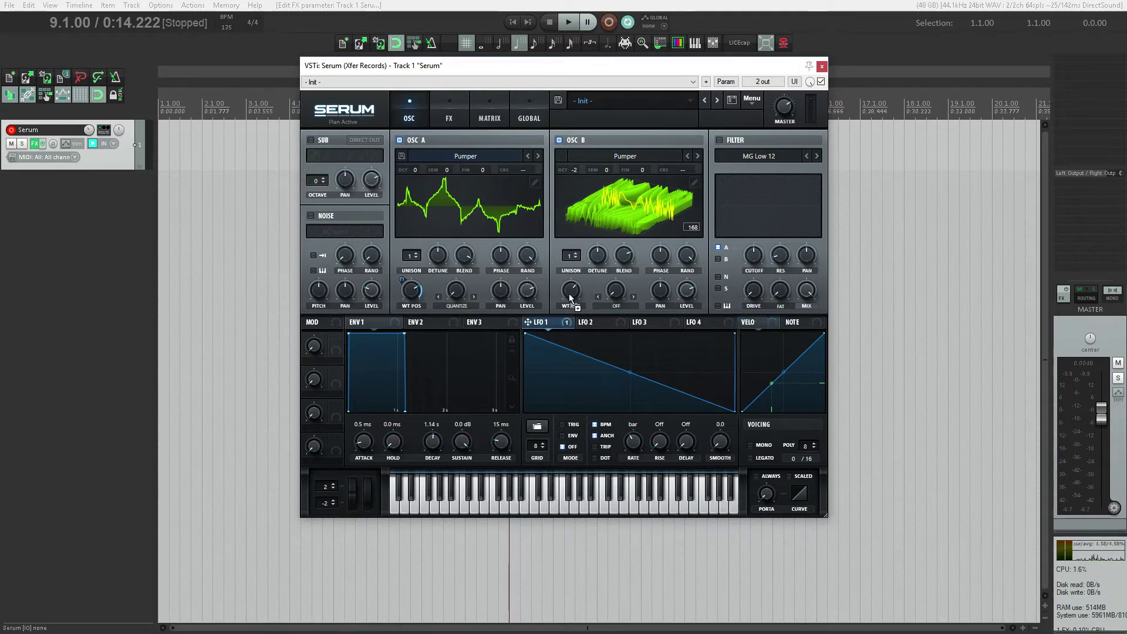
drag(569, 294, 569, 294)
click(626, 307)
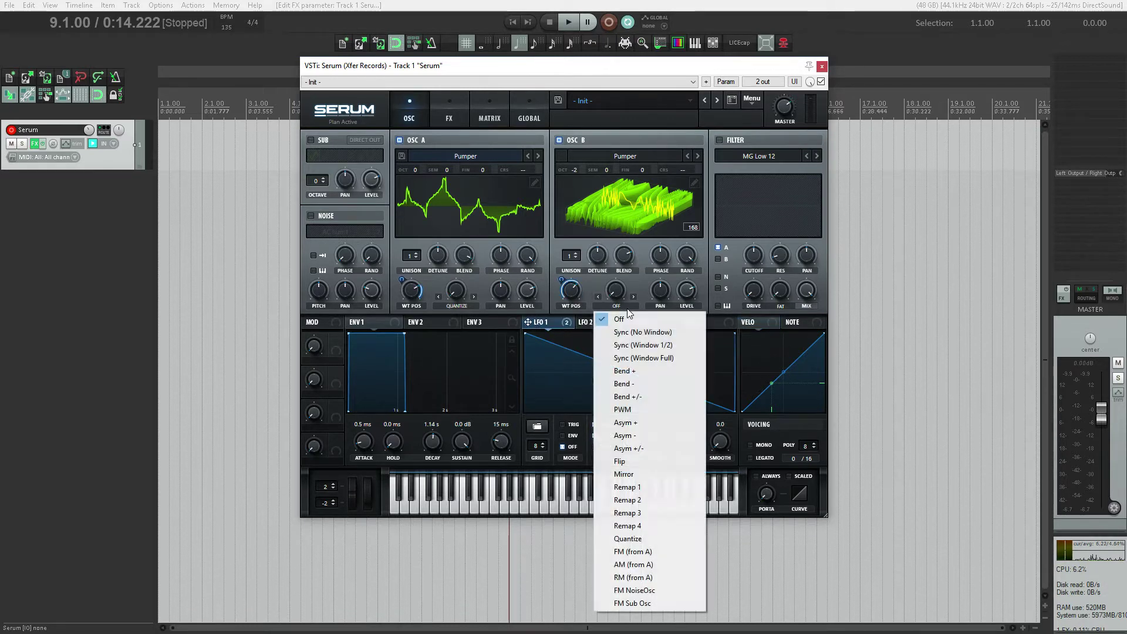
click(628, 396)
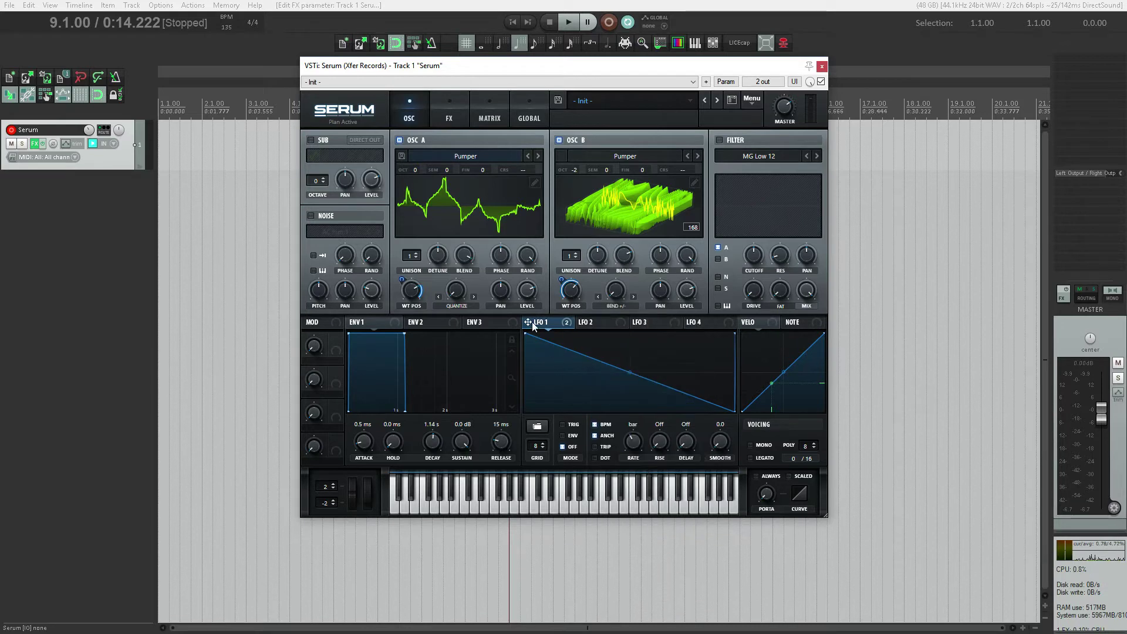
drag(532, 322, 618, 296)
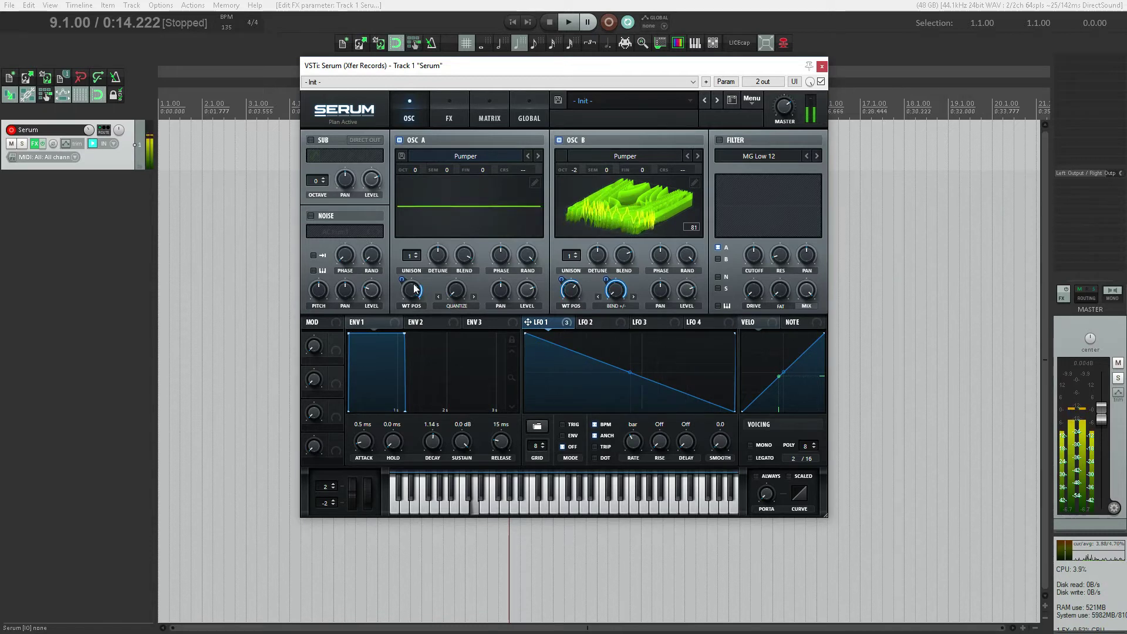
Step: Assign Env 2 to oscillator A's wavetable position and enable the sub oscillator at octave -1
drag(414, 322, 417, 294)
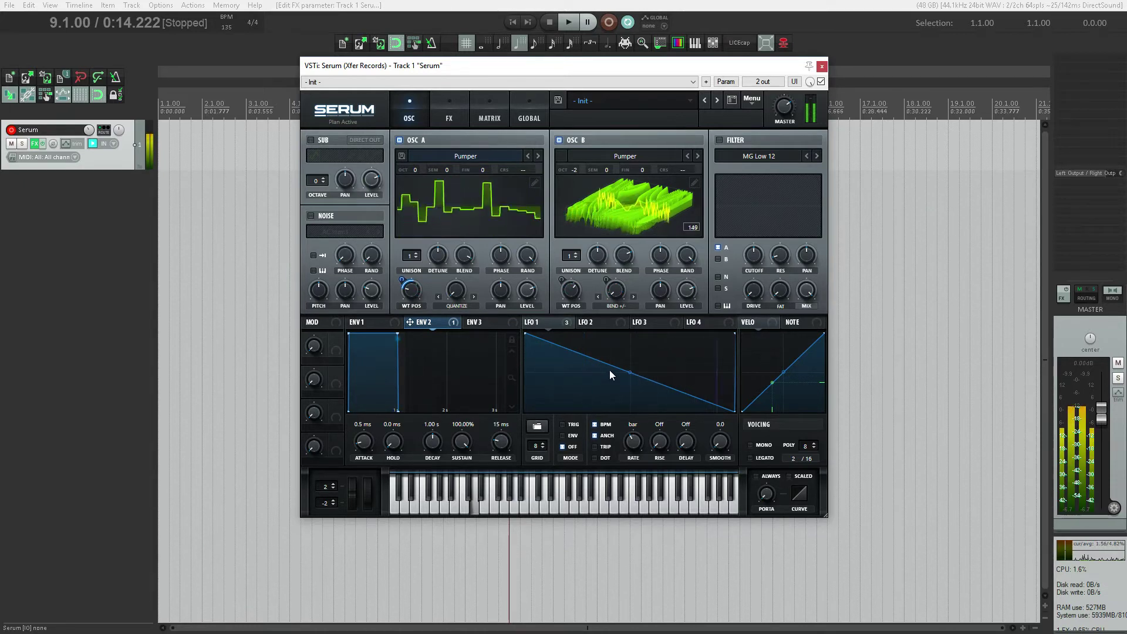
click(309, 139)
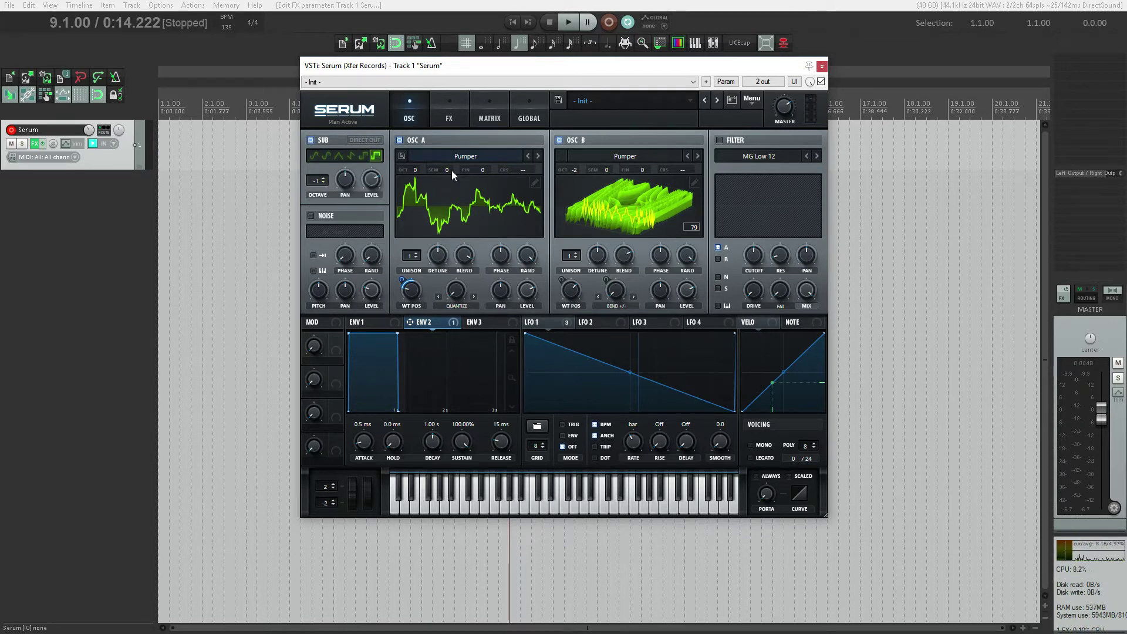
Step: Enable the filter with the Combs type and route oscillator B through it alongside oscillator A
click(747, 156)
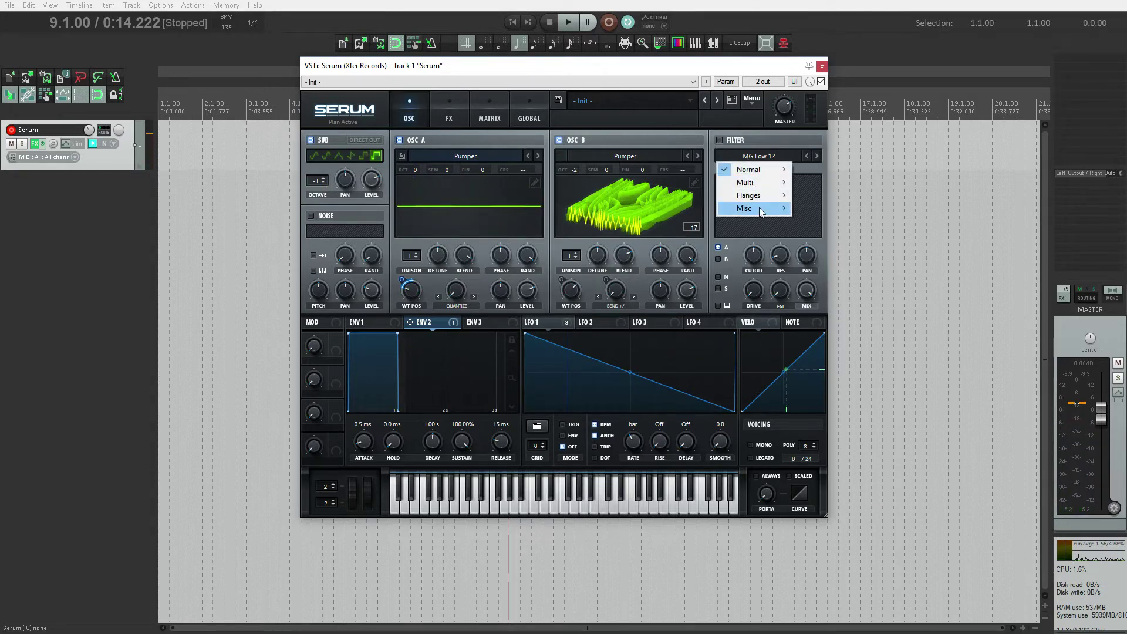
mouse_move(760, 208)
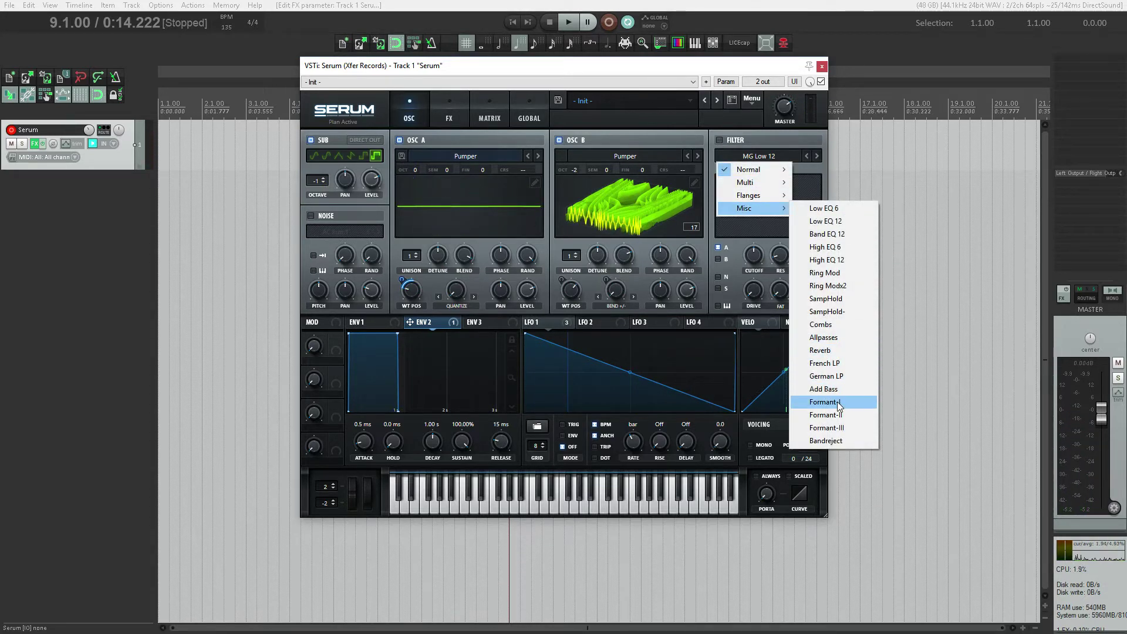
click(836, 324)
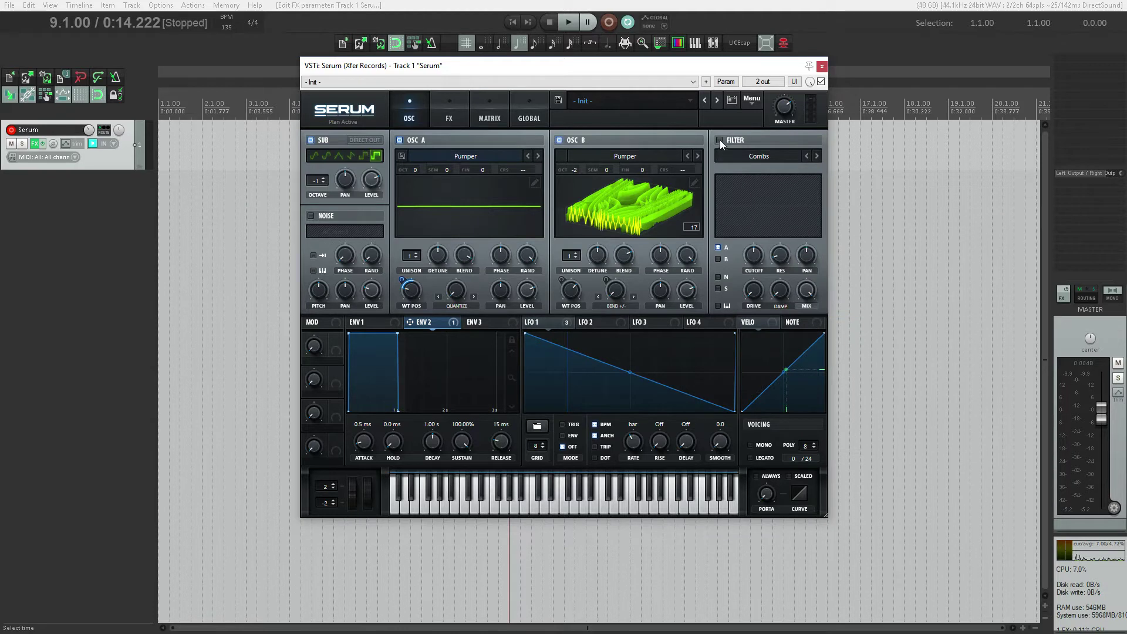
click(718, 259)
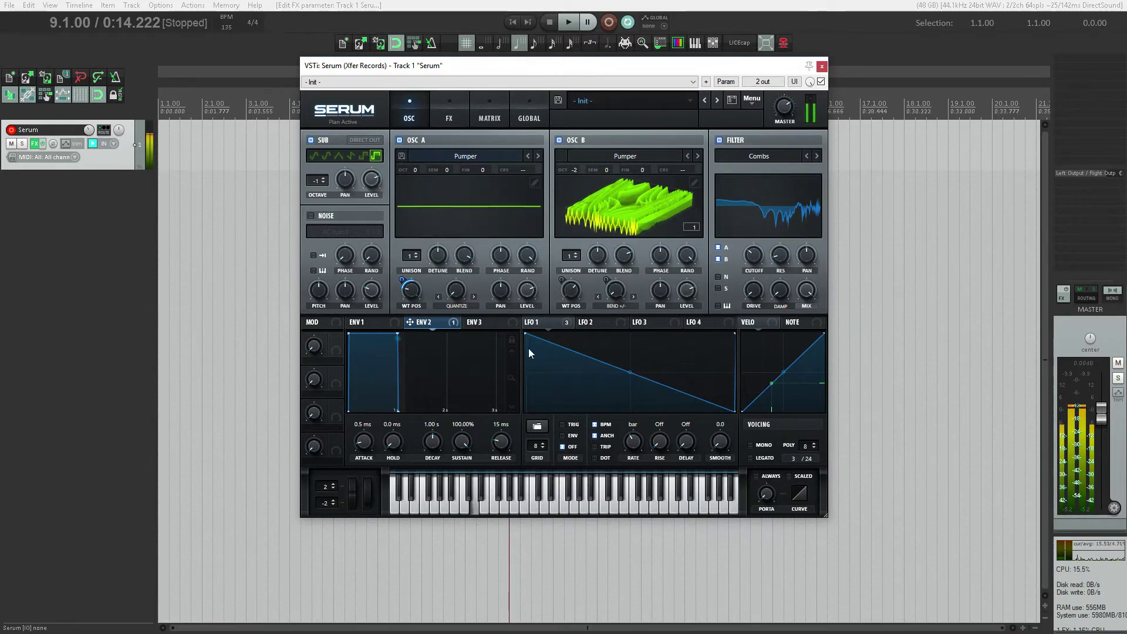
Step: Assign LFO 1 to the filter cutoff
drag(529, 324, 759, 264)
right_click(759, 264)
click(739, 266)
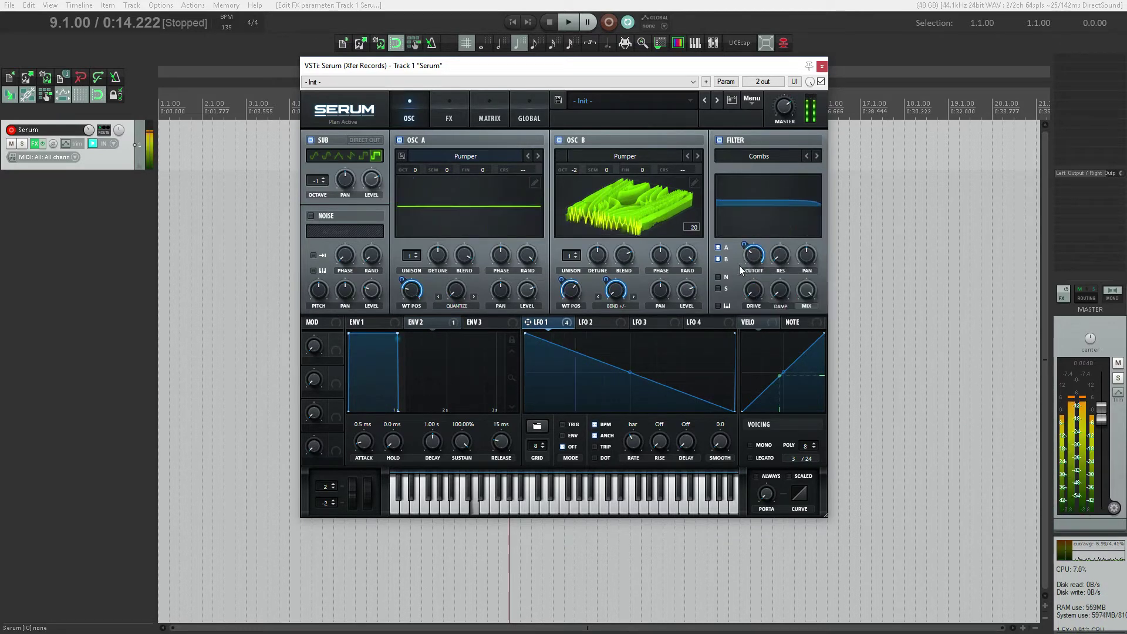
Step: Resample the full patch to oscillator A and turn off oscillator B, the sub oscillator and the filter
click(752, 100)
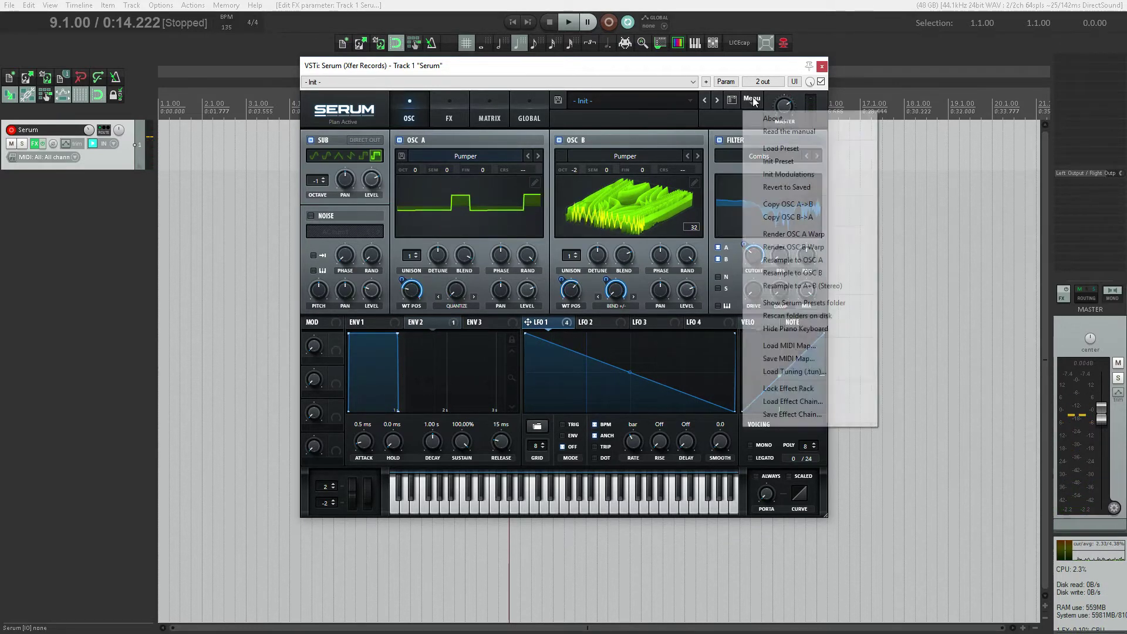
click(819, 260)
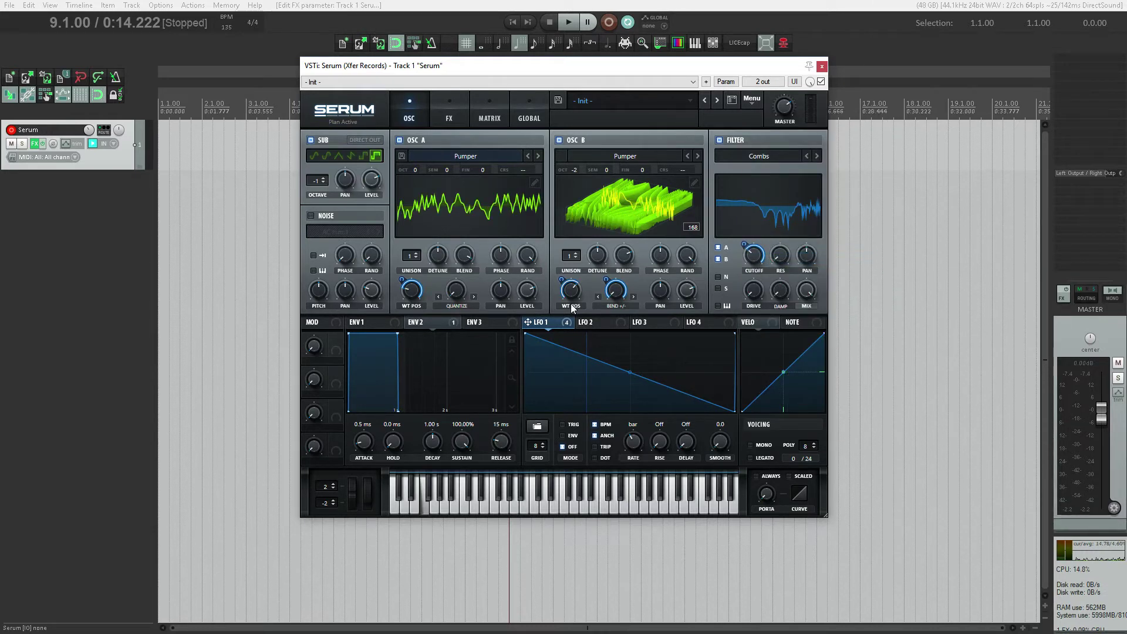
click(559, 140)
click(310, 140)
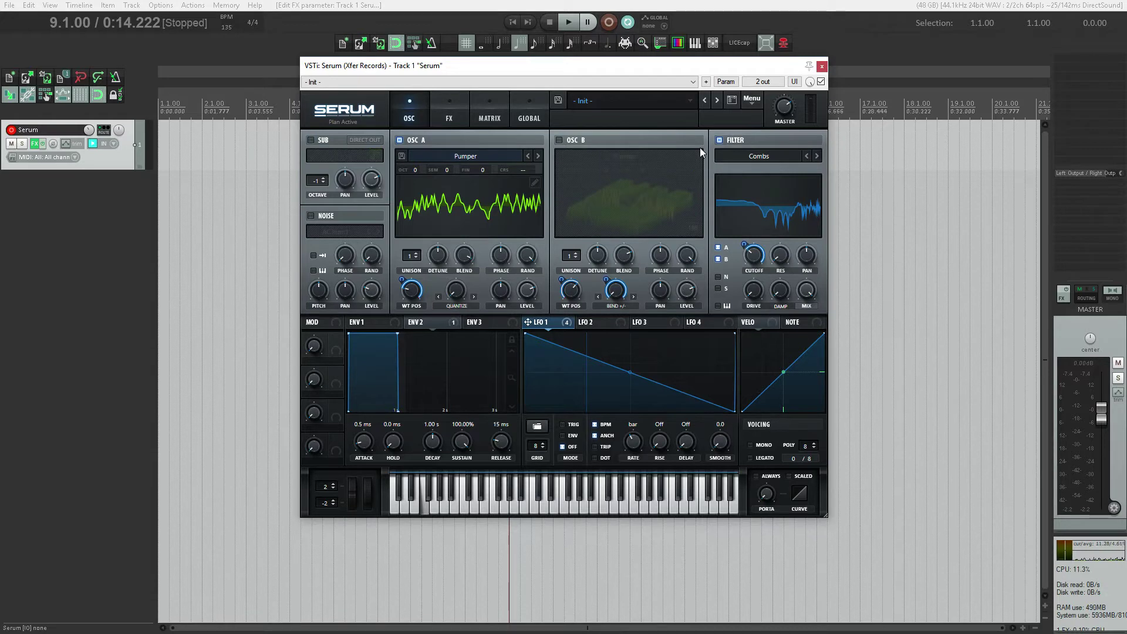
click(720, 140)
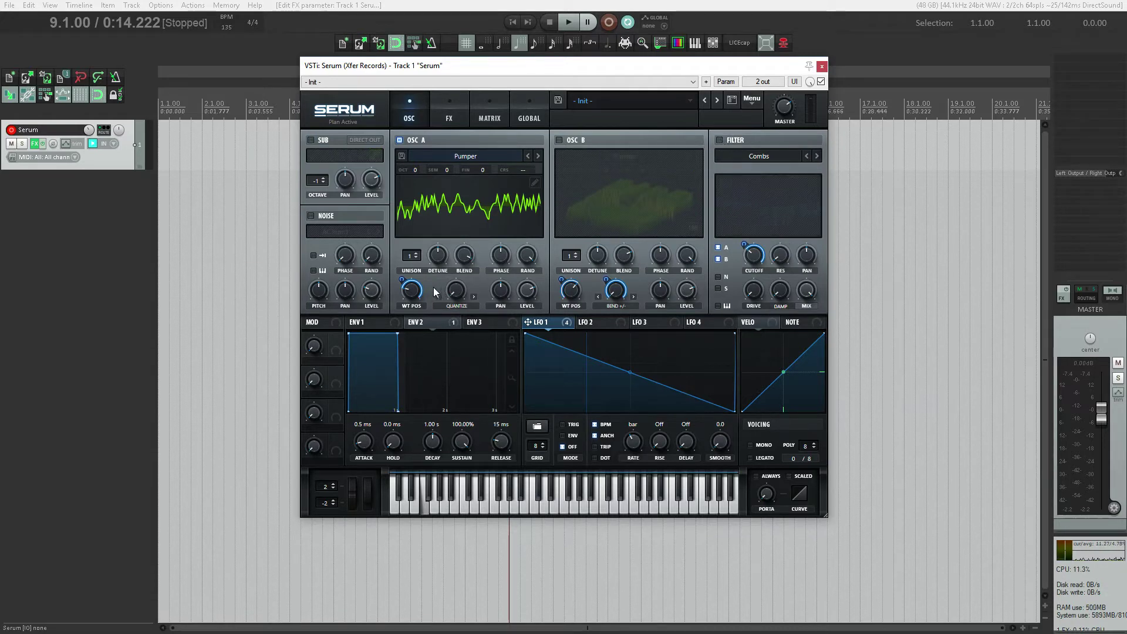
Step: Remove all modulators from oscillator A's wavetable position
drag(414, 290, 413, 317)
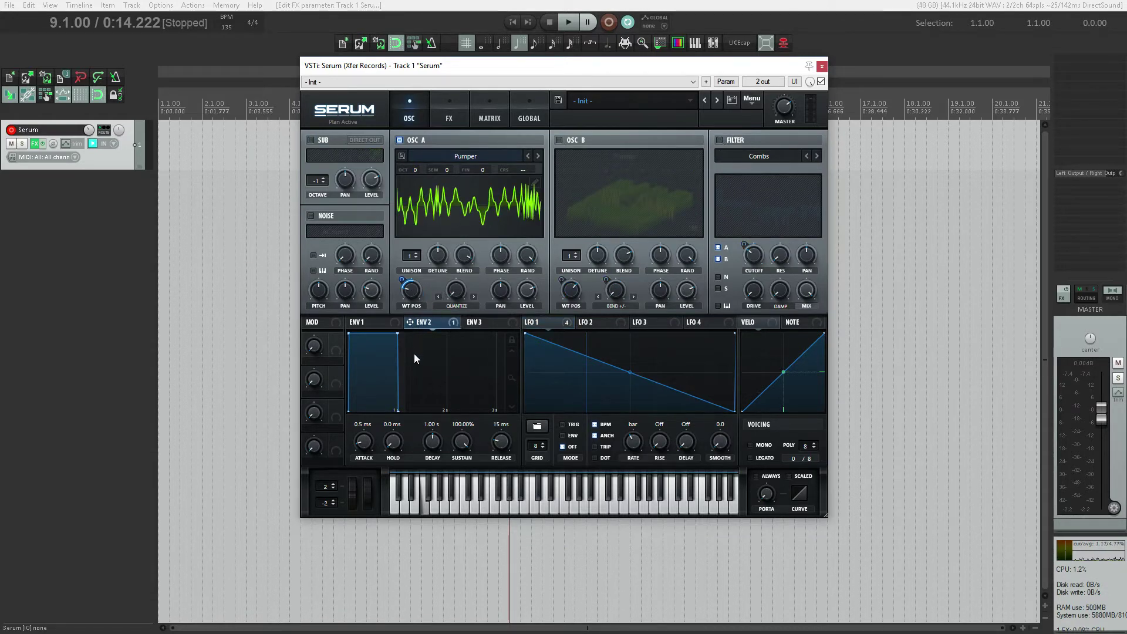
right_click(415, 296)
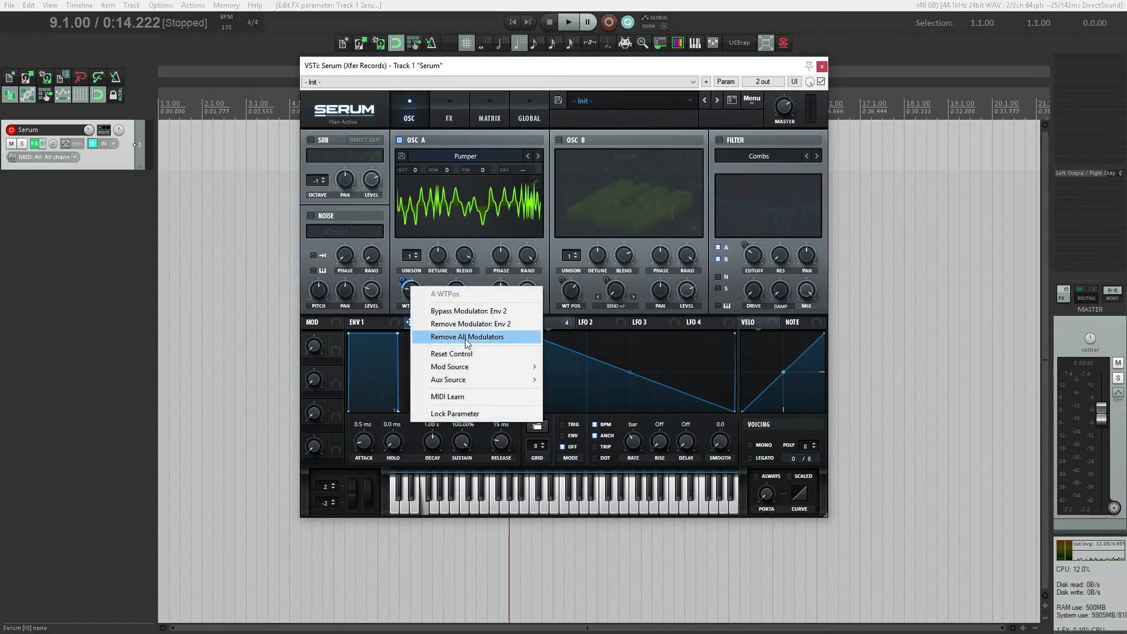
click(483, 338)
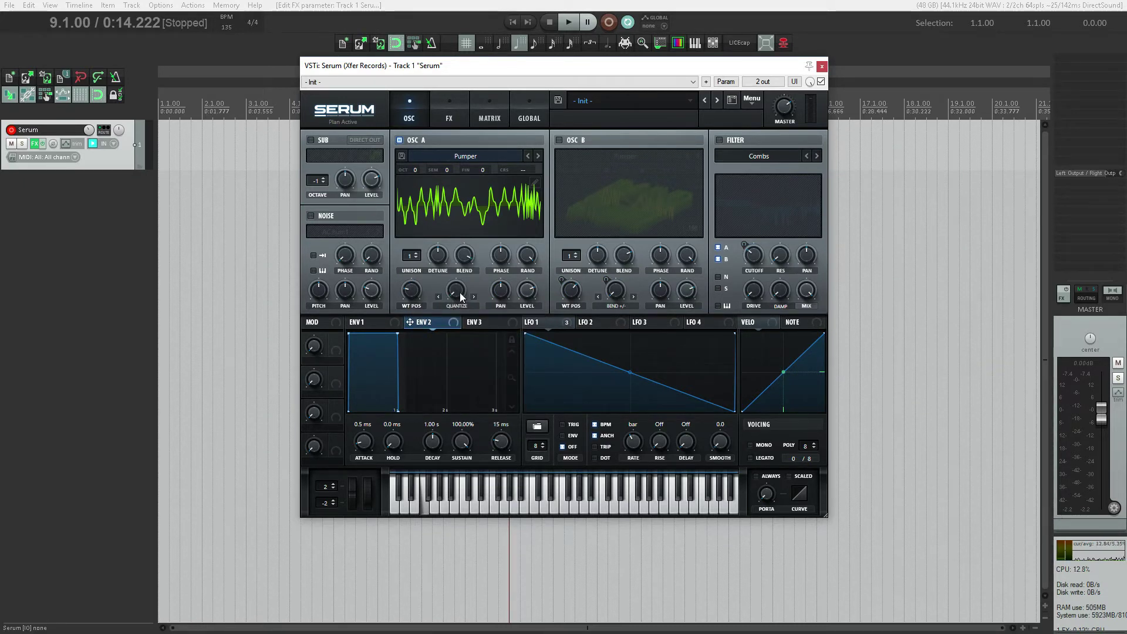
Step: Set oscillator A's warp mode to Off and view the resampled wavetable in 3D
click(450, 306)
click(473, 321)
drag(413, 290, 414, 318)
click(416, 189)
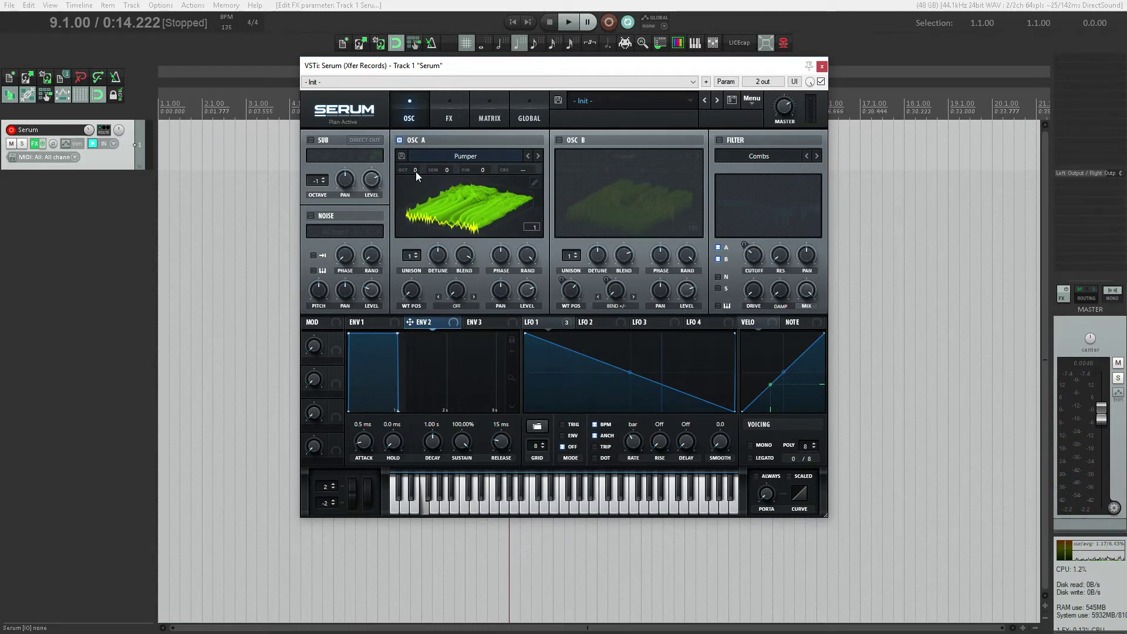
Step: Set oscillator A's octave to -1 and shape Envelope 2 with a 1.08 s decay and 17.65% sustain
drag(416, 172, 412, 186)
mouse_move(413, 295)
mouse_down()
mouse_move(420, 169)
mouse_move(409, 281)
mouse_up()
drag(396, 330, 401, 399)
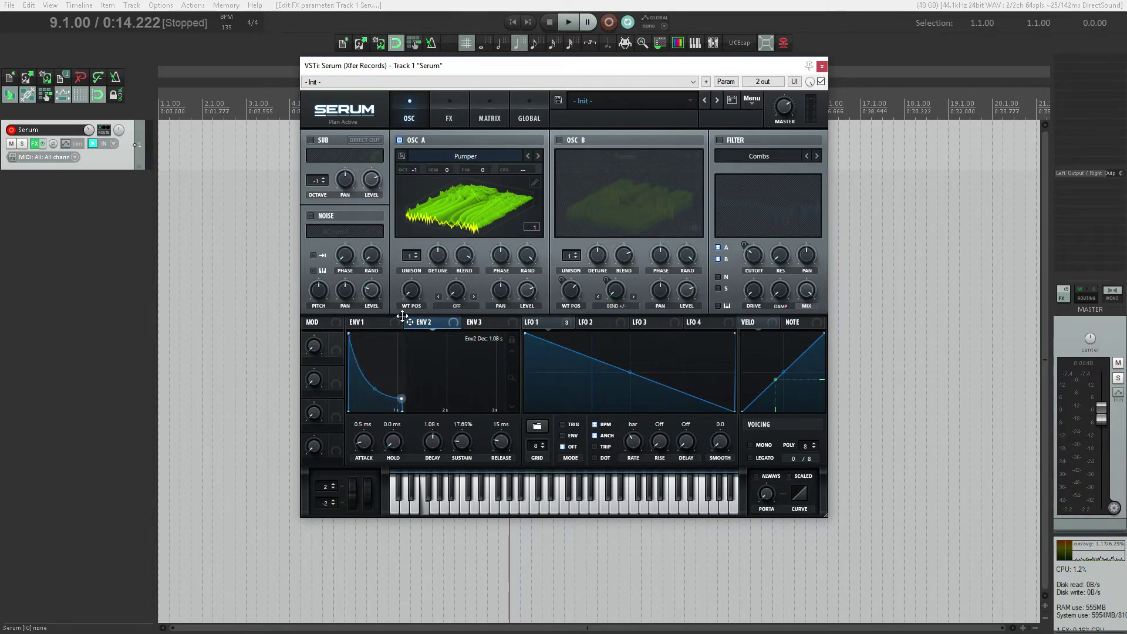
Step: Assign Envelope 2 to oscillator A's wavetable position
drag(408, 324, 412, 290)
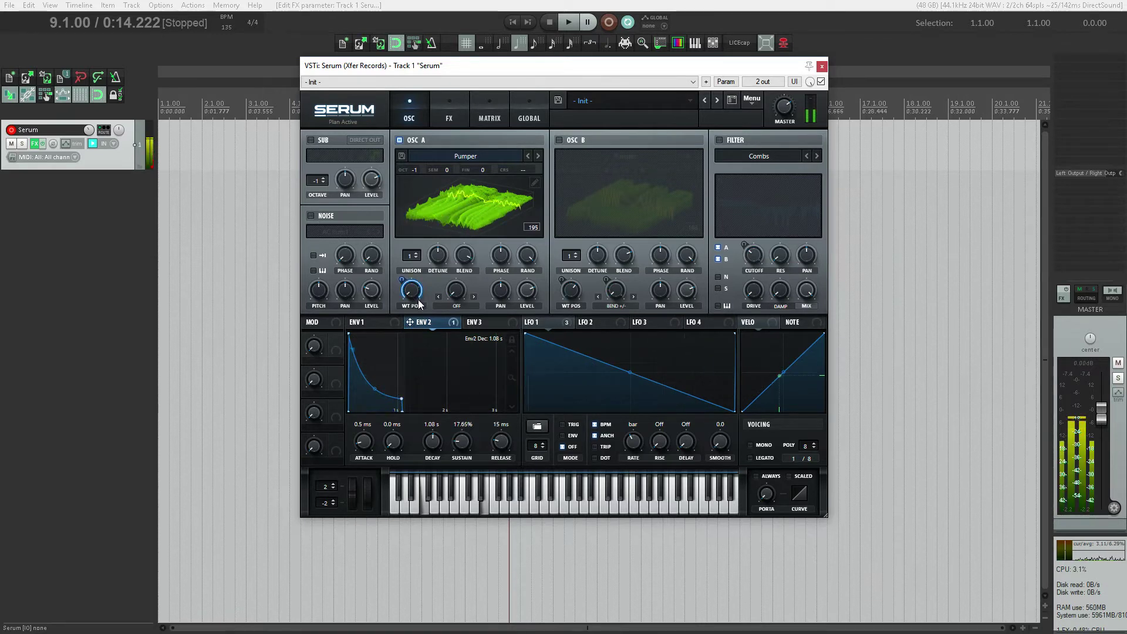
right_click(418, 303)
click(437, 297)
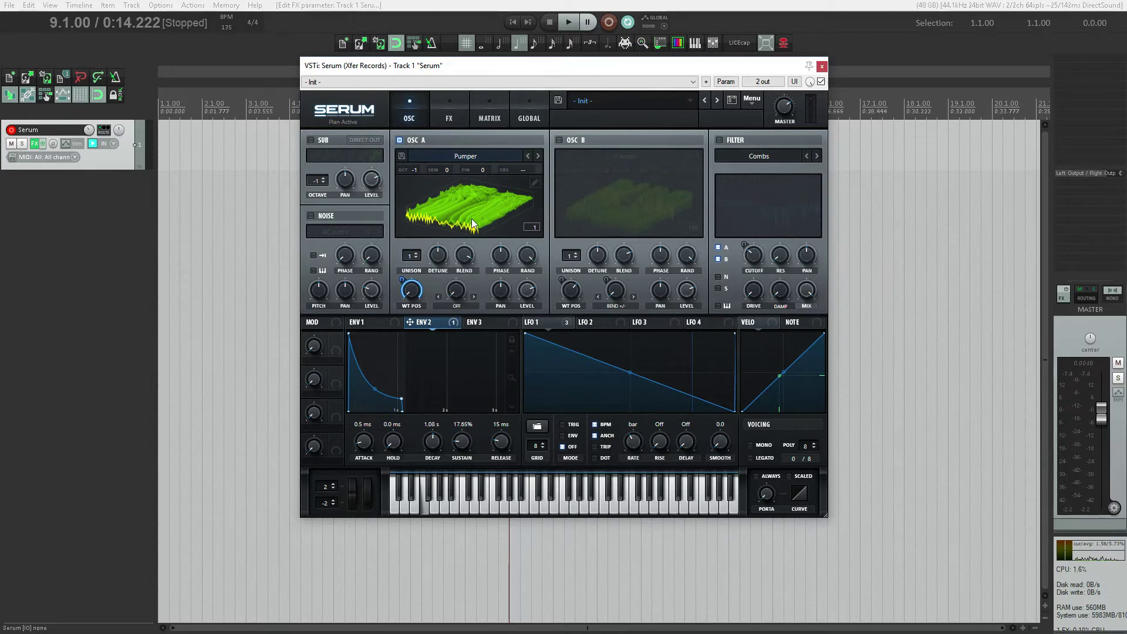
Step: Turn on oscillator B, the sub oscillator and the filter, and set the filter type to the Cmb H6- flanger
click(558, 141)
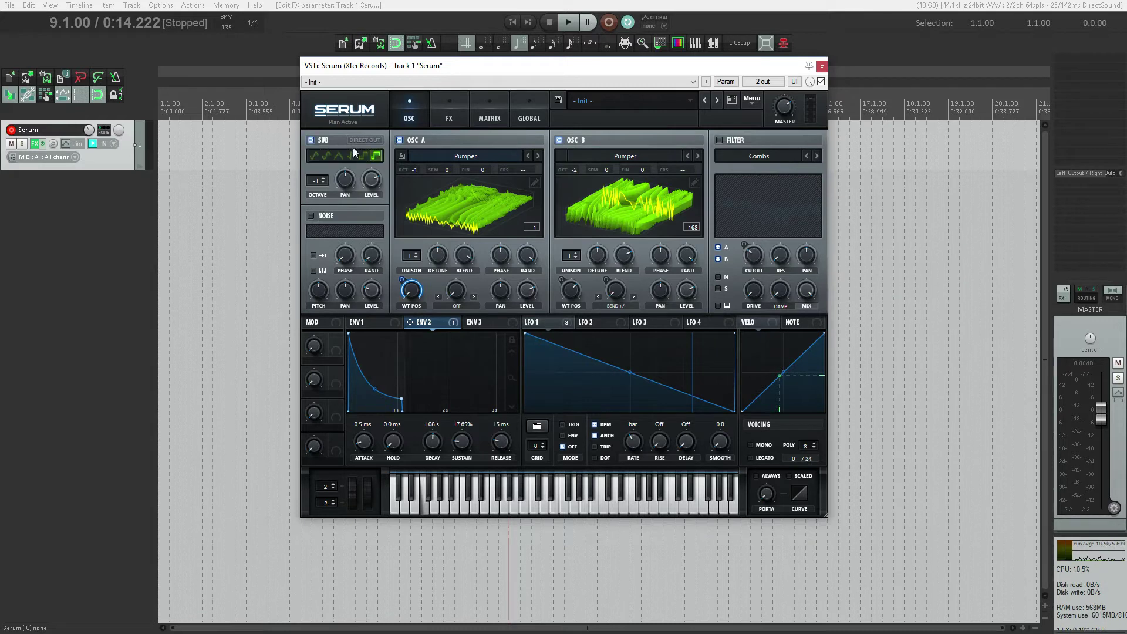
click(720, 139)
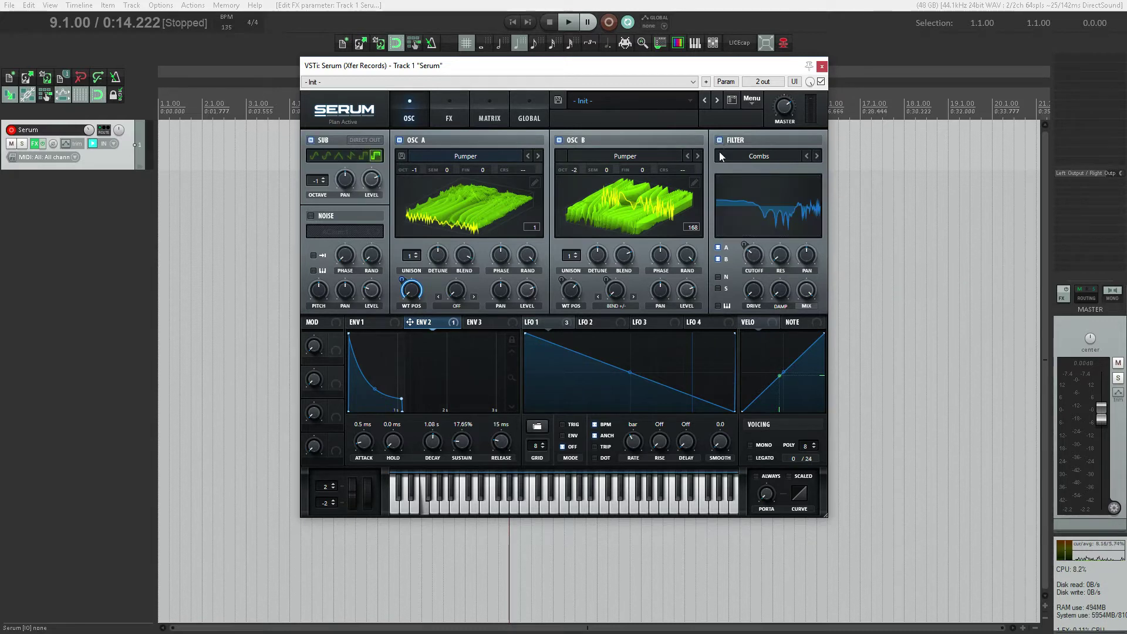
click(761, 157)
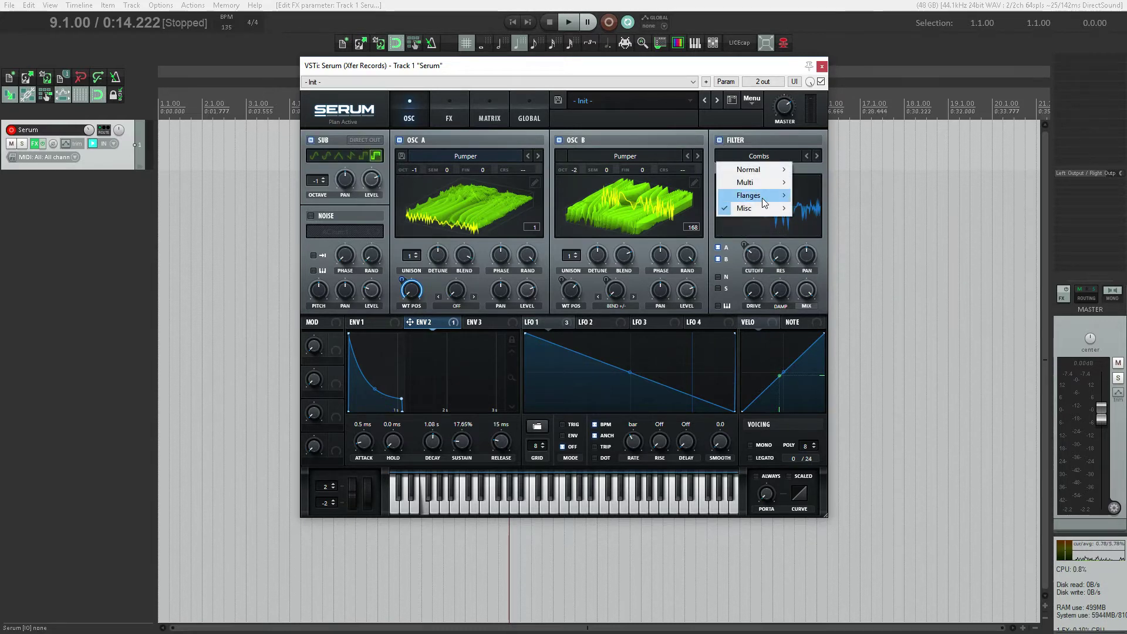
mouse_move(762, 198)
click(840, 259)
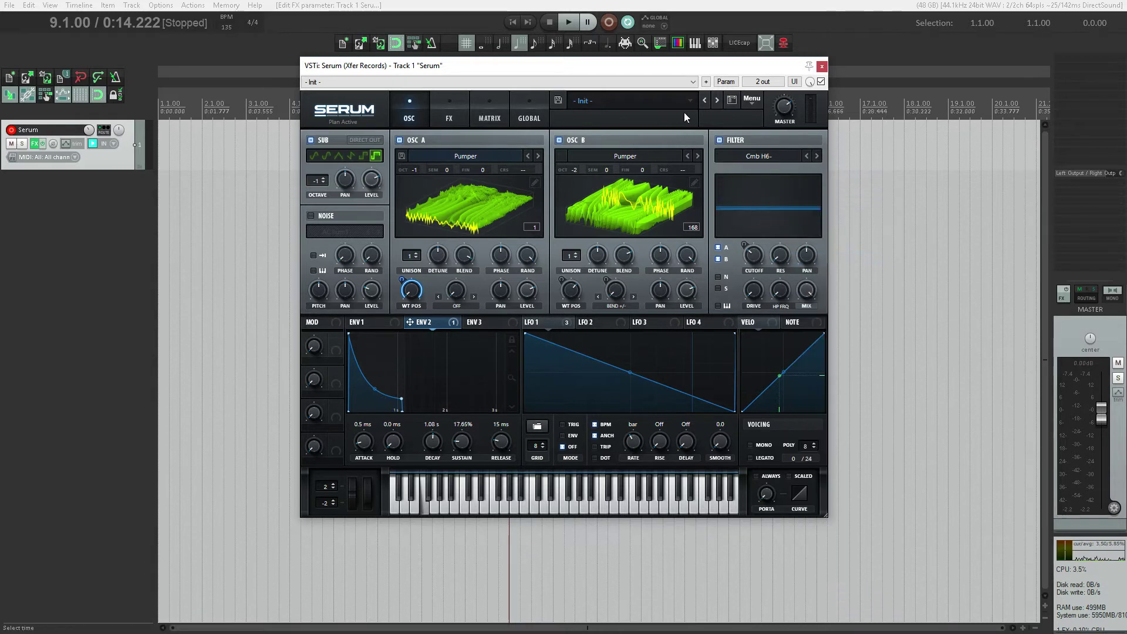
Step: Resample the combined sound to oscillator A and turn off oscillator B, the filter and the sub oscillator
click(740, 100)
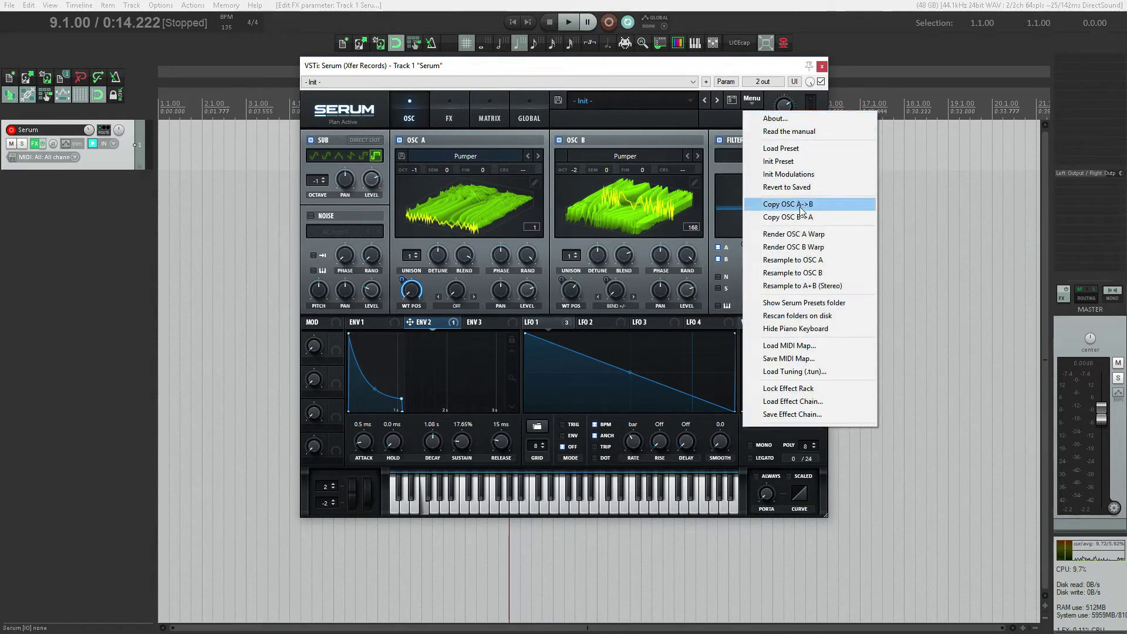
click(806, 260)
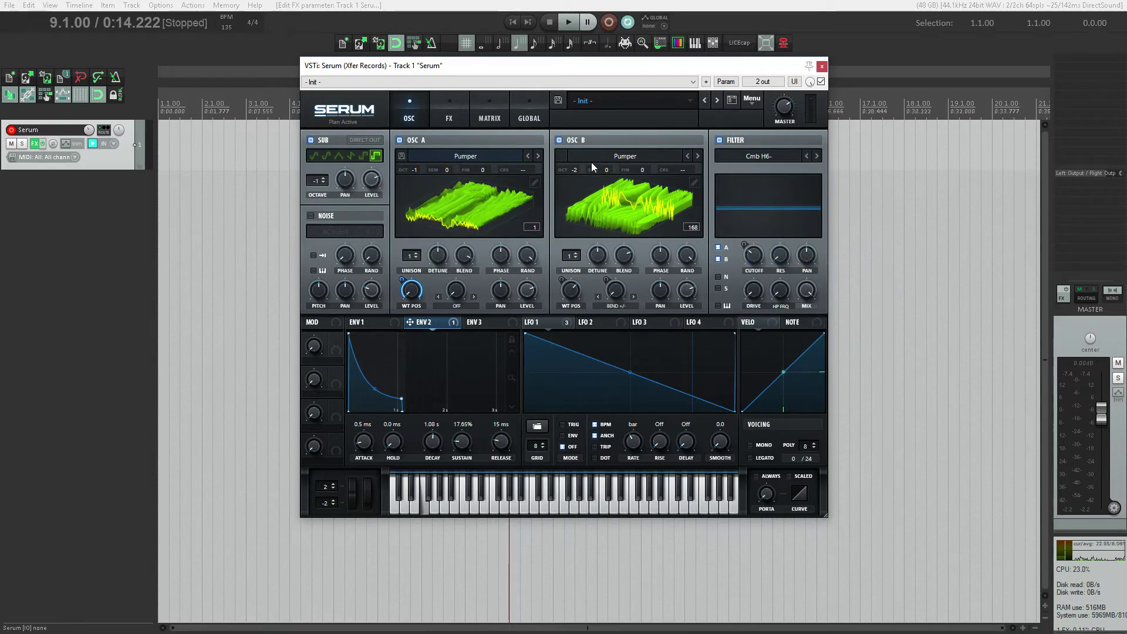
click(559, 140)
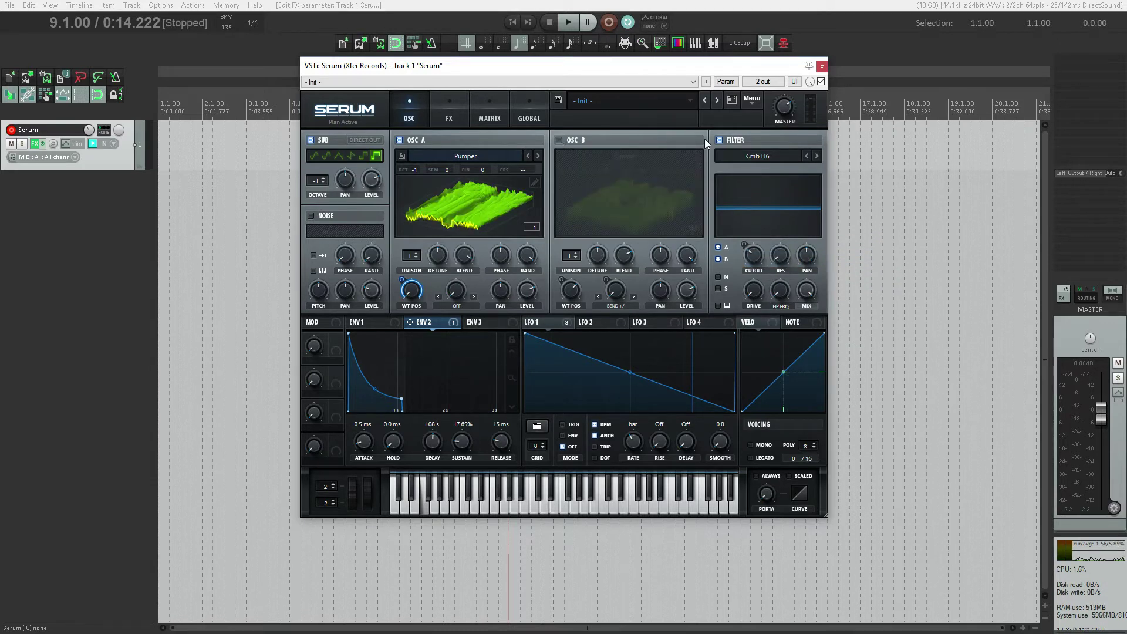
click(720, 142)
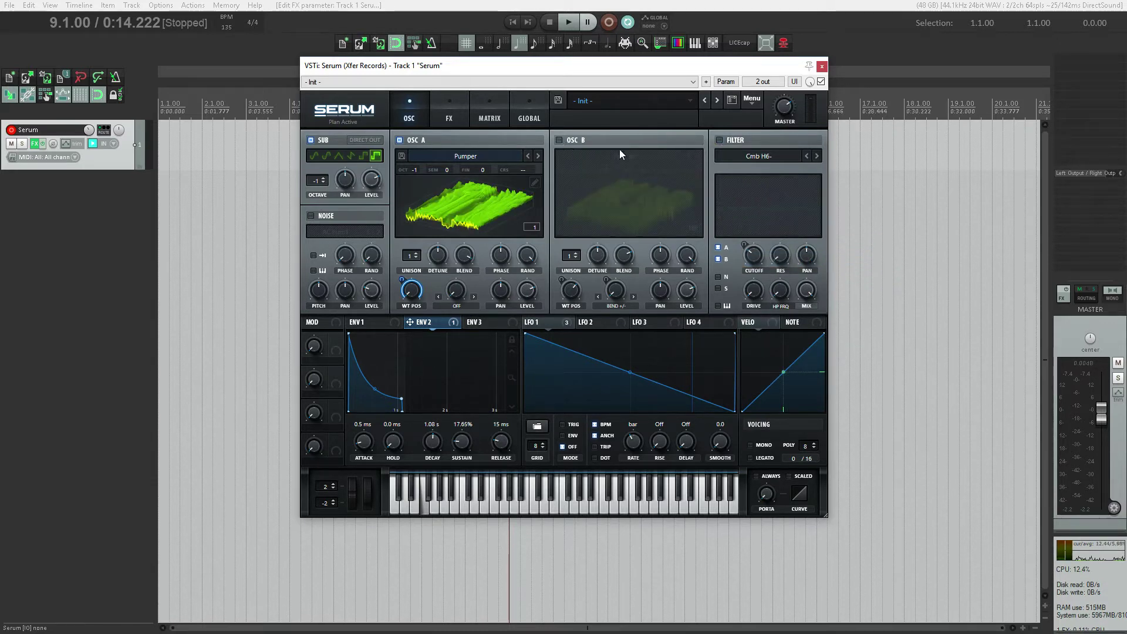
click(311, 142)
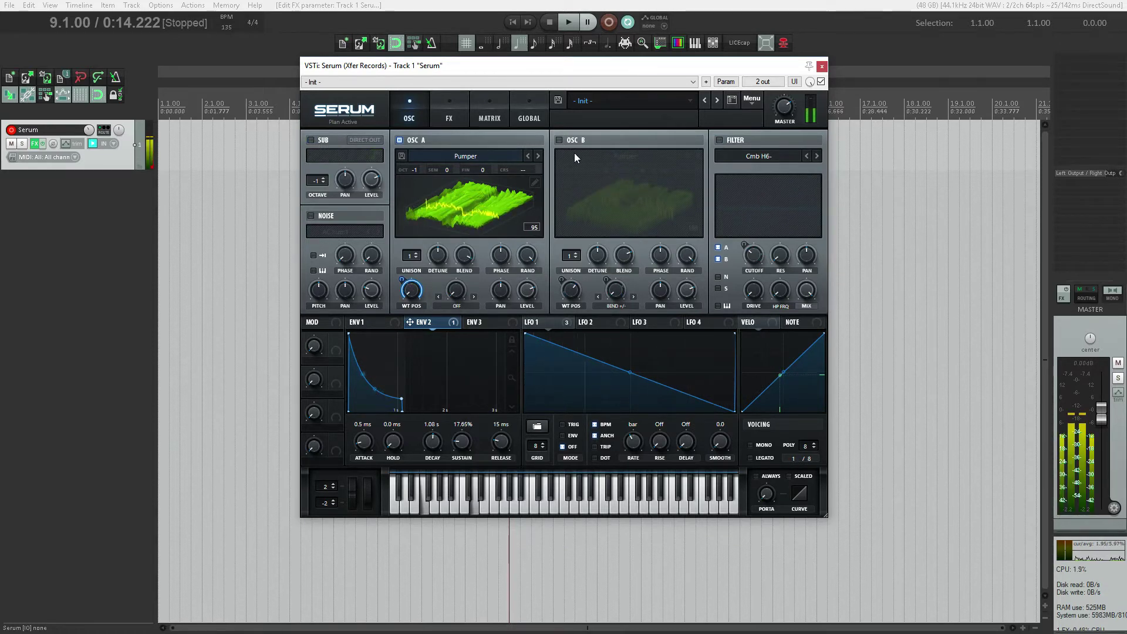
Step: Turn on oscillator B with octave 0 and +7 semitones, and set its warp mode to FM (from A)
click(560, 141)
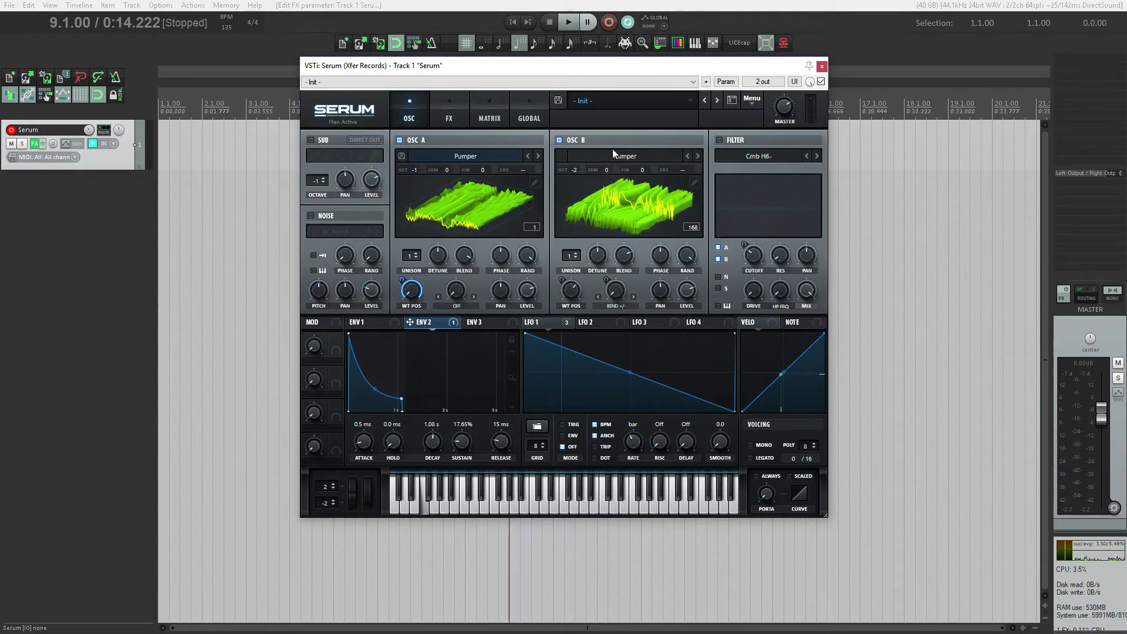
drag(608, 171, 611, 132)
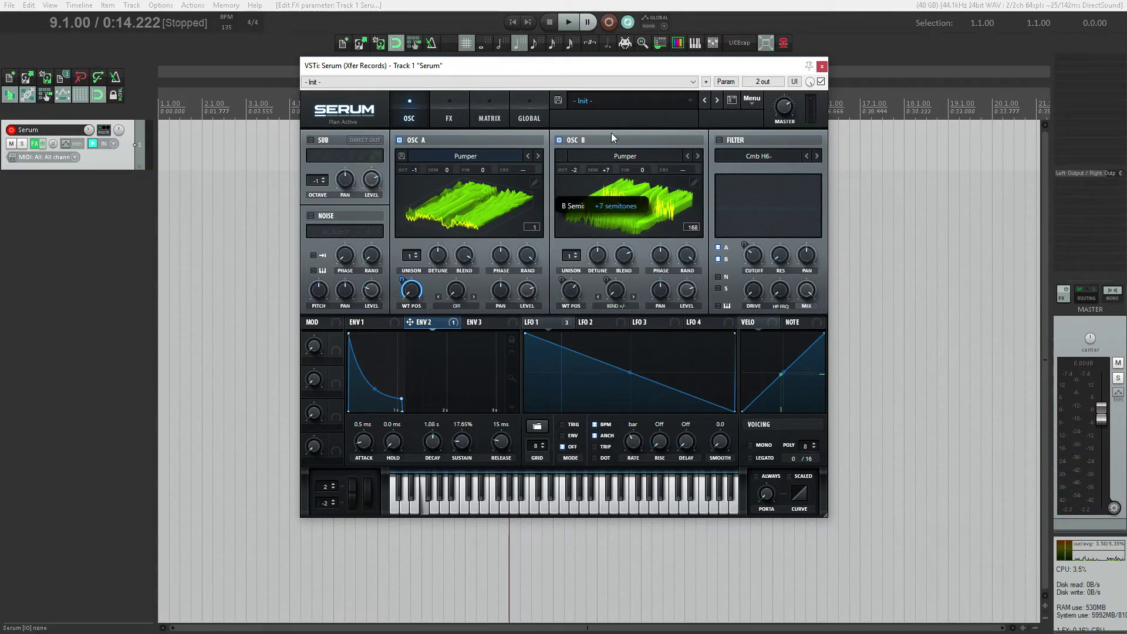
click(621, 306)
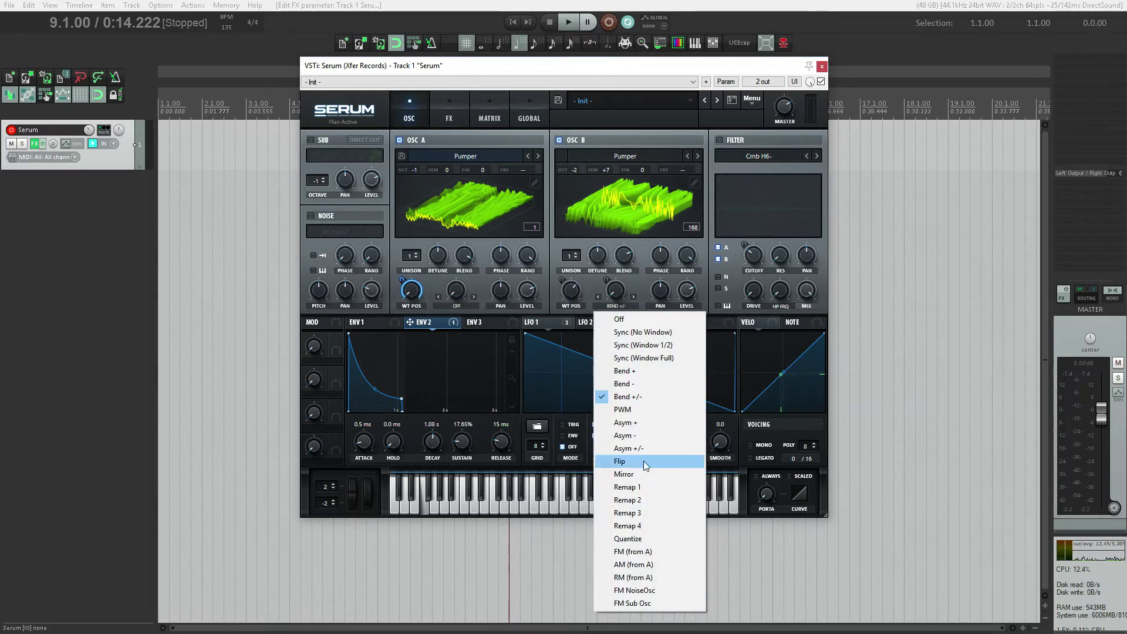
click(639, 551)
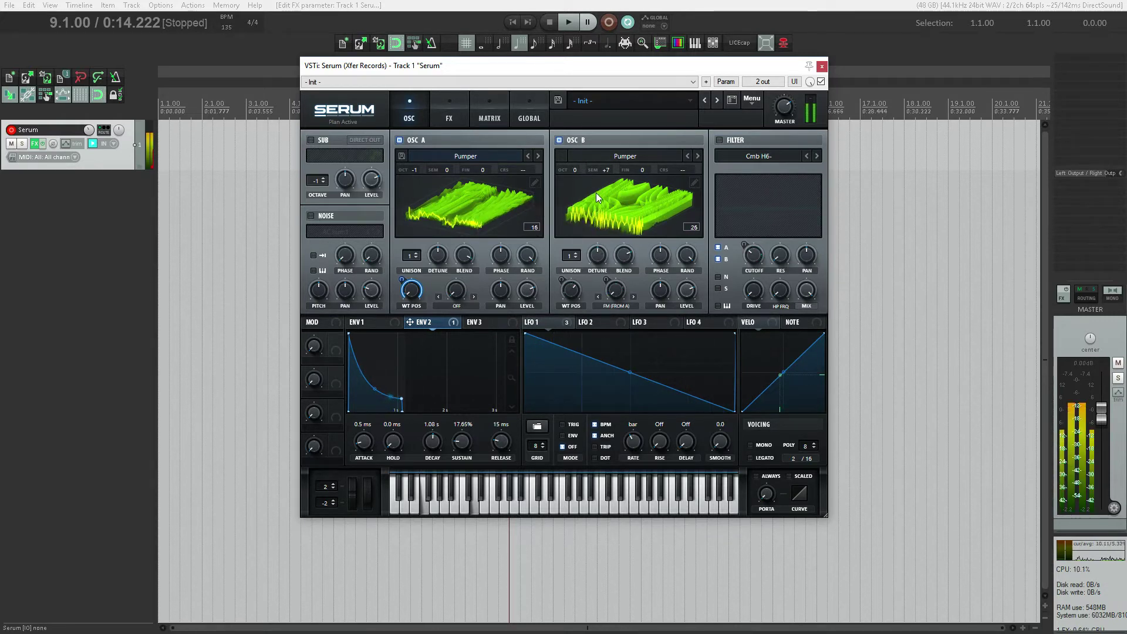
right_click(574, 296)
click(593, 331)
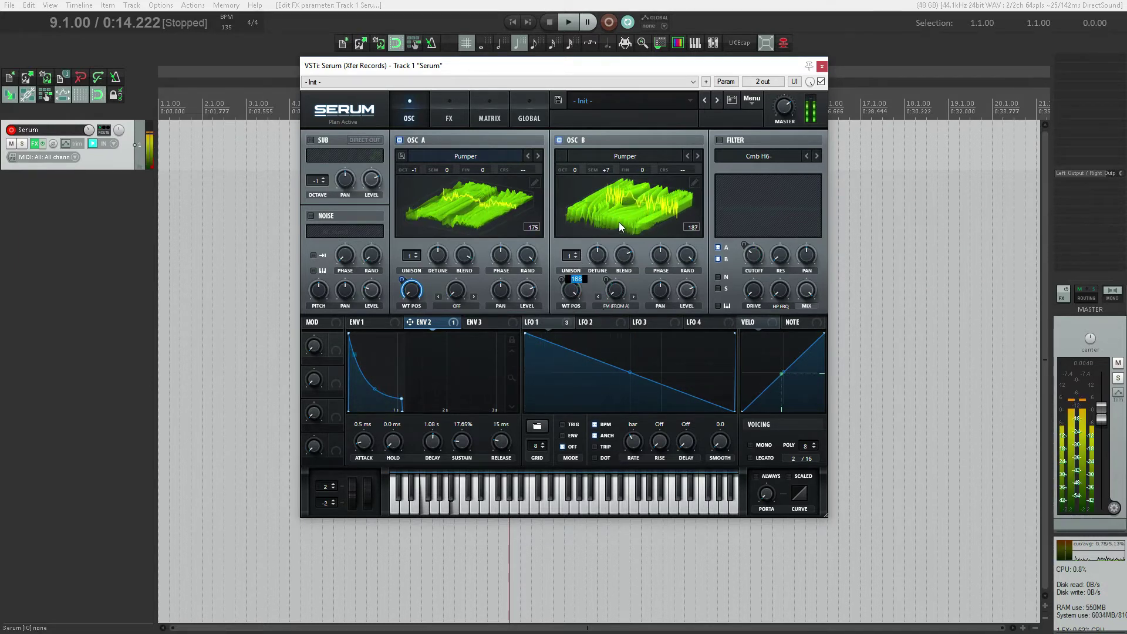
Step: Turn on the filter, set its type to Low 12 and raise the cutoff
click(721, 140)
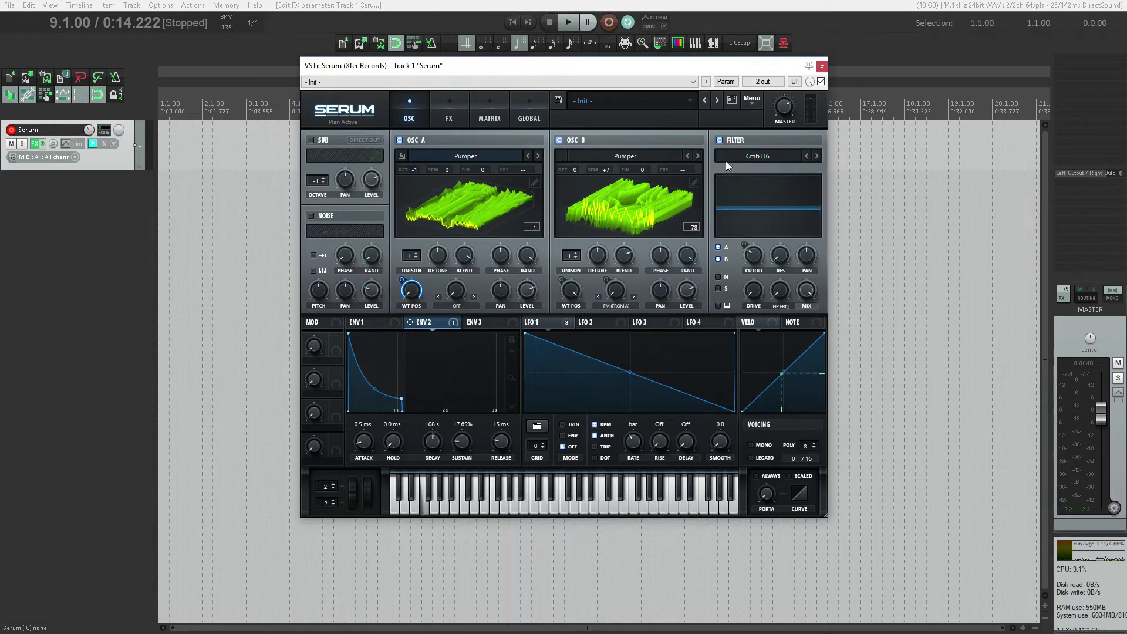
right_click(754, 255)
click(693, 286)
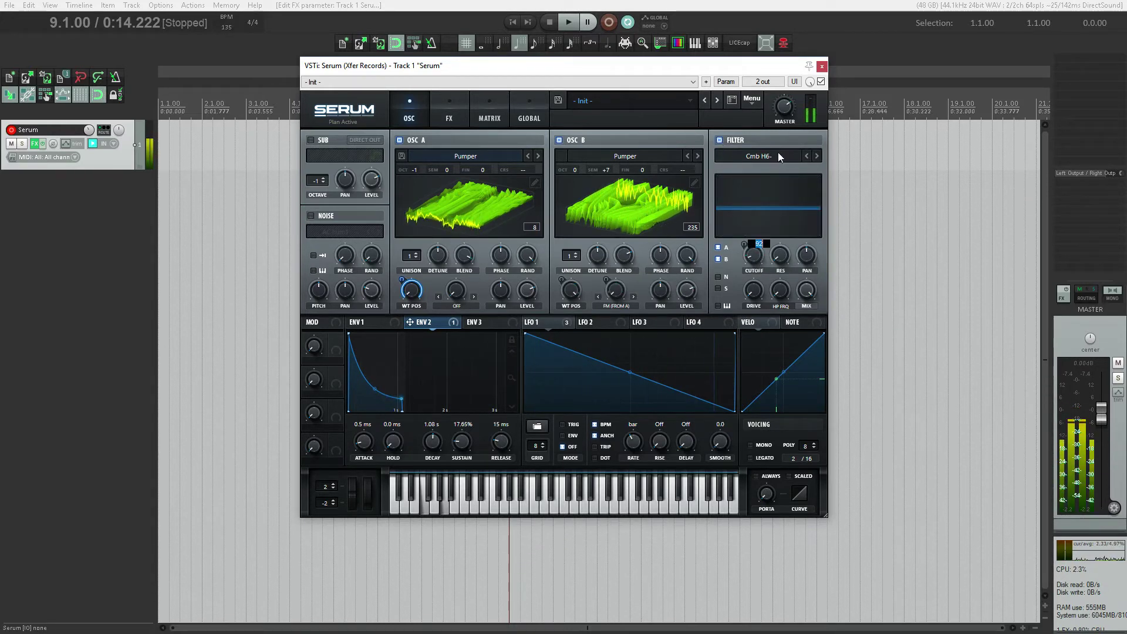
click(776, 155)
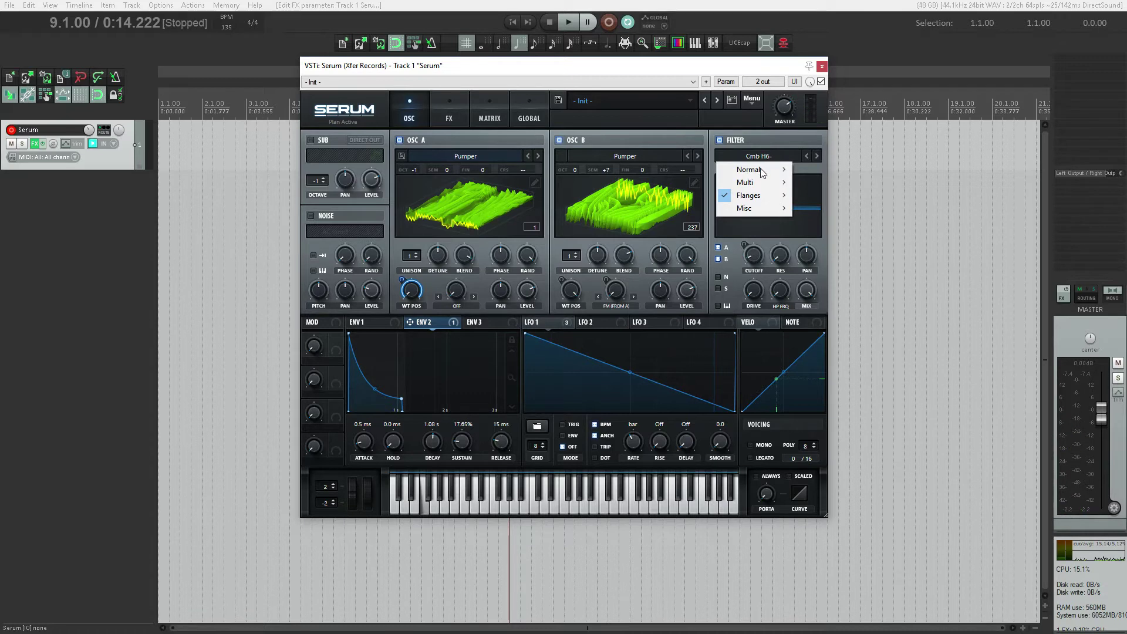
mouse_move(761, 170)
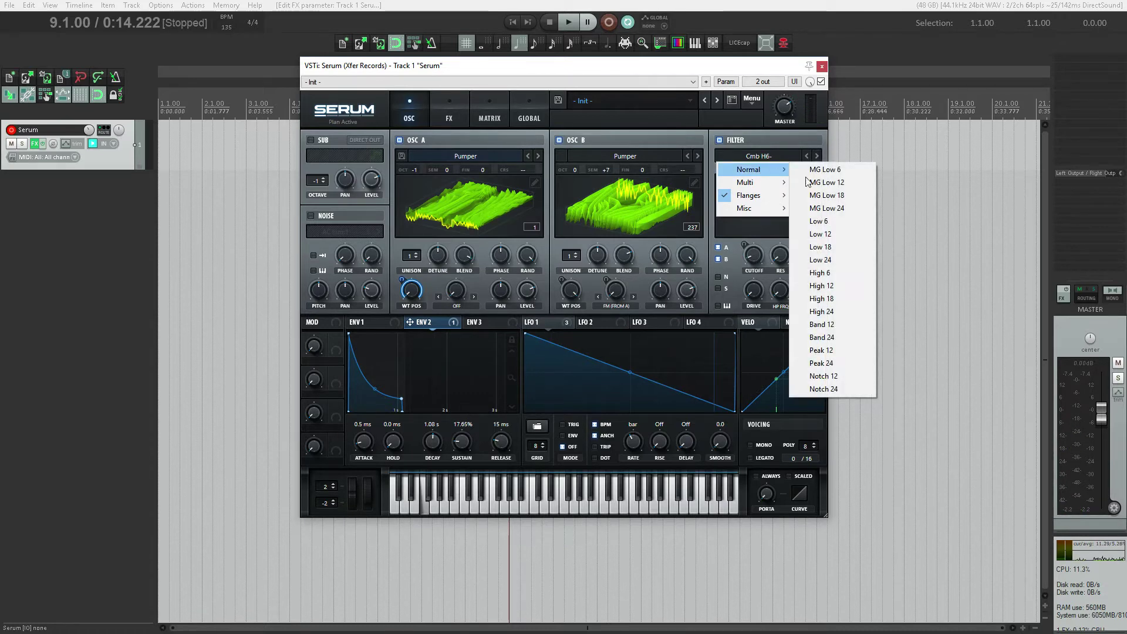
click(835, 234)
drag(752, 258, 747, 219)
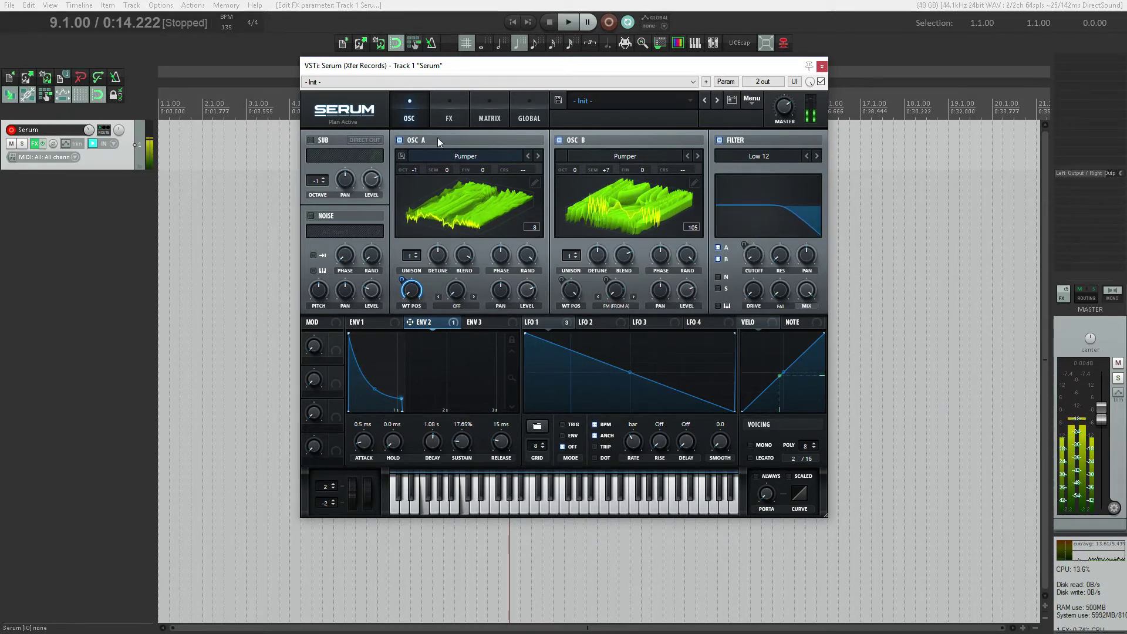
Step: Resample the filtered FM sound to oscillator A and turn off oscillator B and the filter
click(752, 99)
click(799, 261)
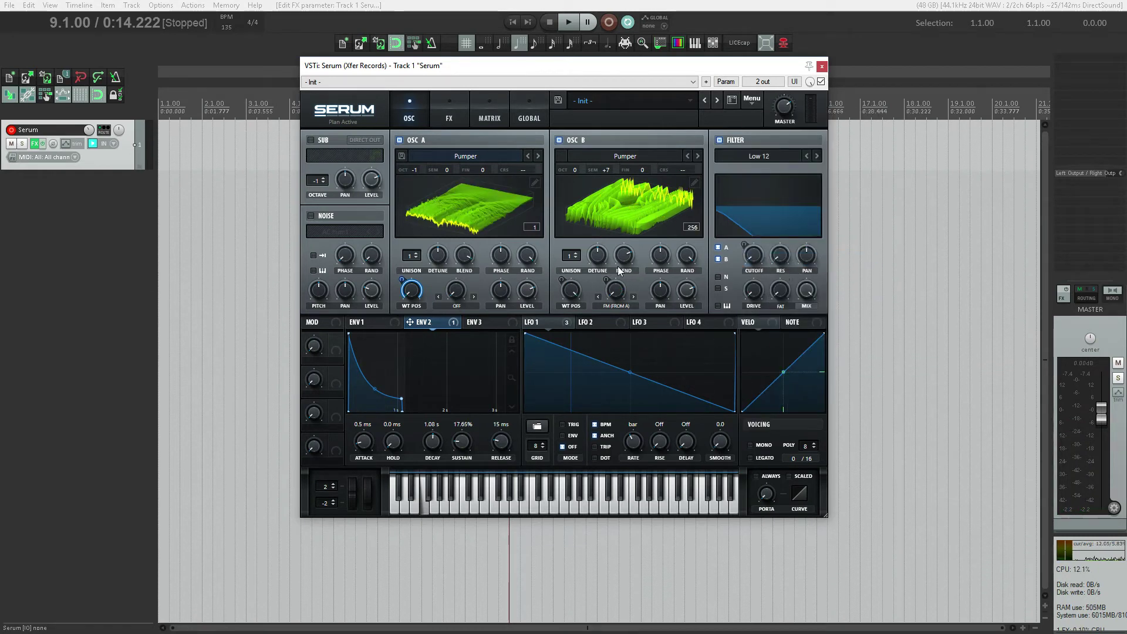
click(559, 139)
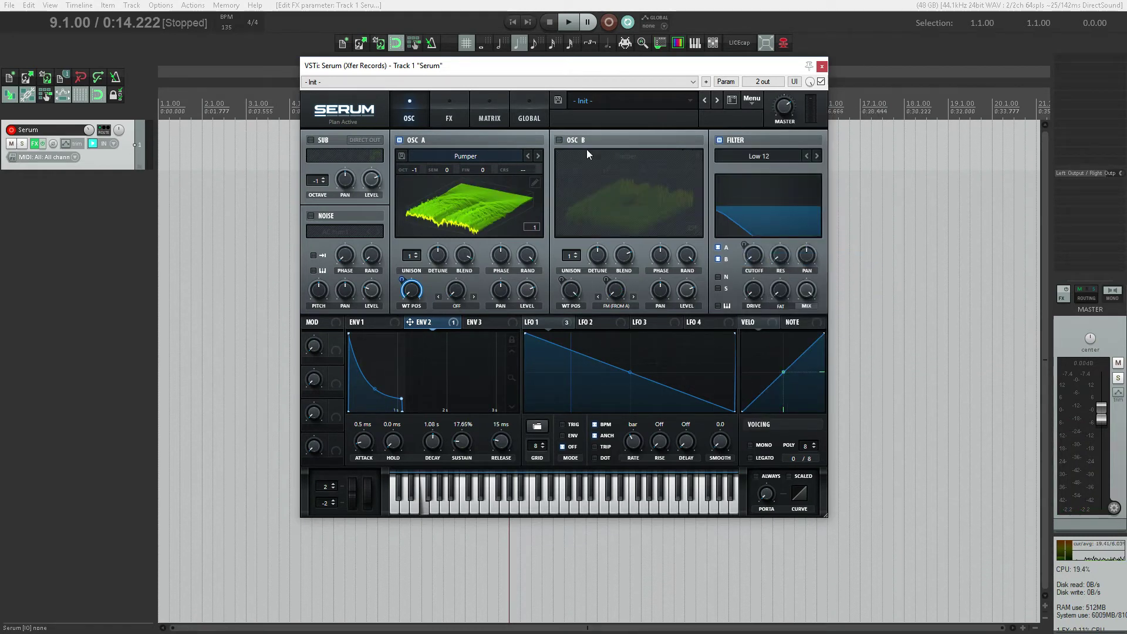
click(719, 140)
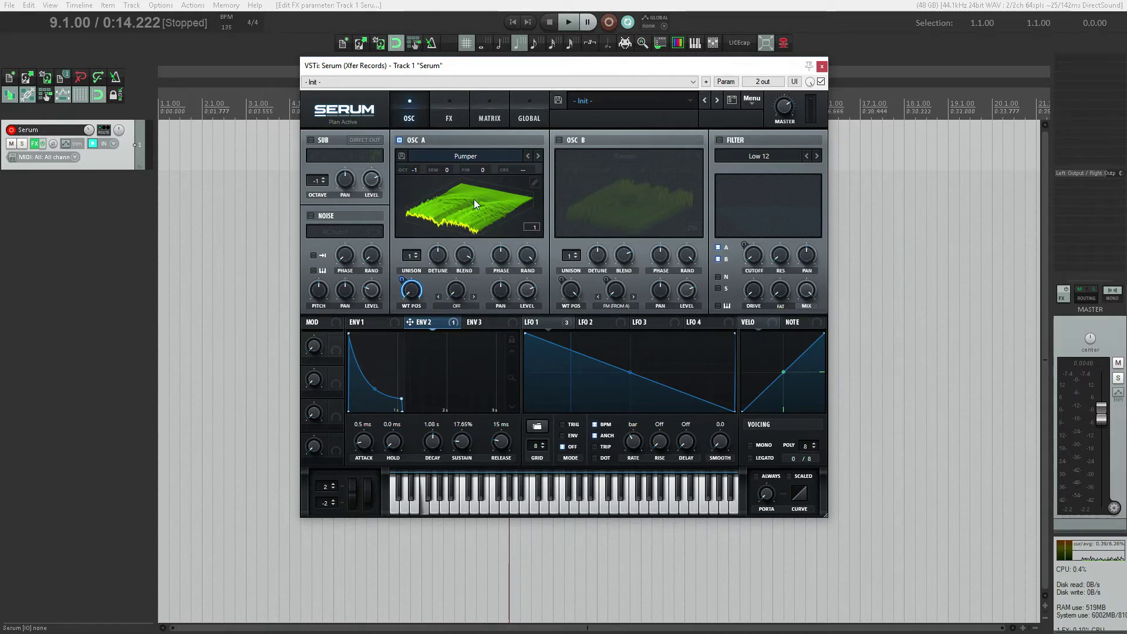
Step: Examine oscillator A's resampled wavetable in 2D across its positions and return to the 3D view
click(457, 219)
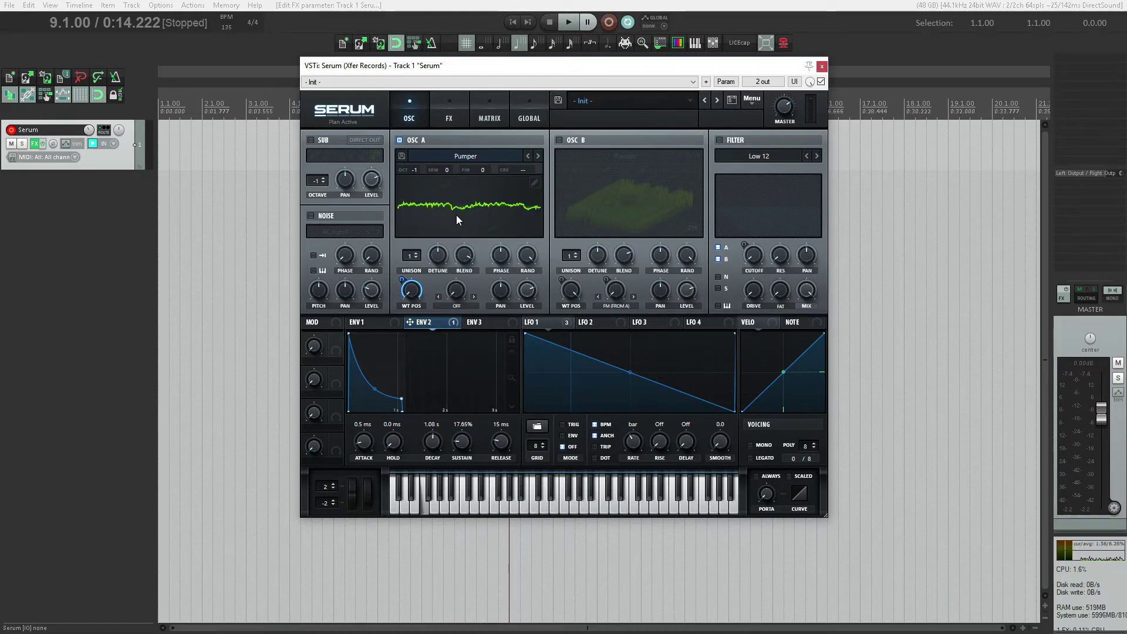
mouse_move(412, 297)
mouse_down()
mouse_move(427, 167)
mouse_move(407, 297)
mouse_up()
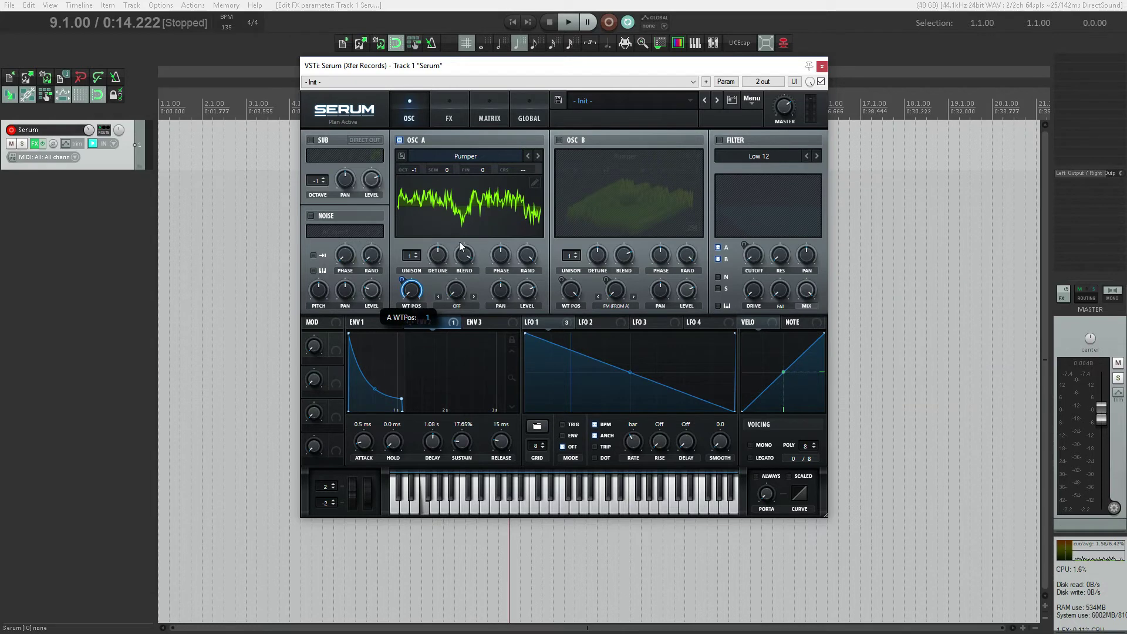
click(466, 210)
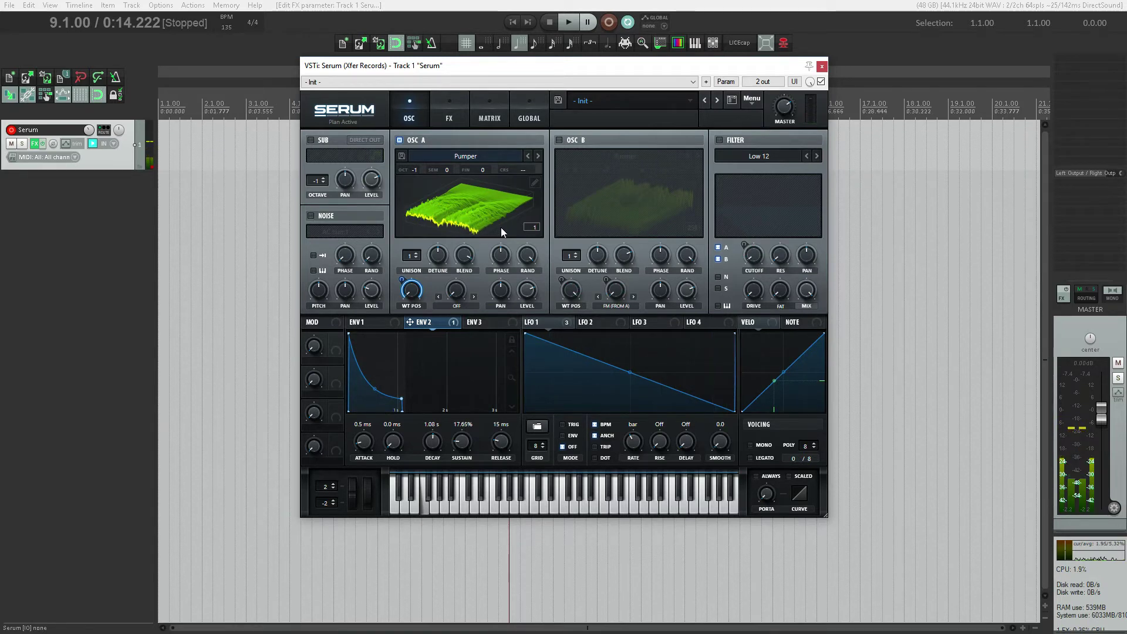
Step: Turn on oscillator B, open its wavetable editor and view the audio import options
click(559, 140)
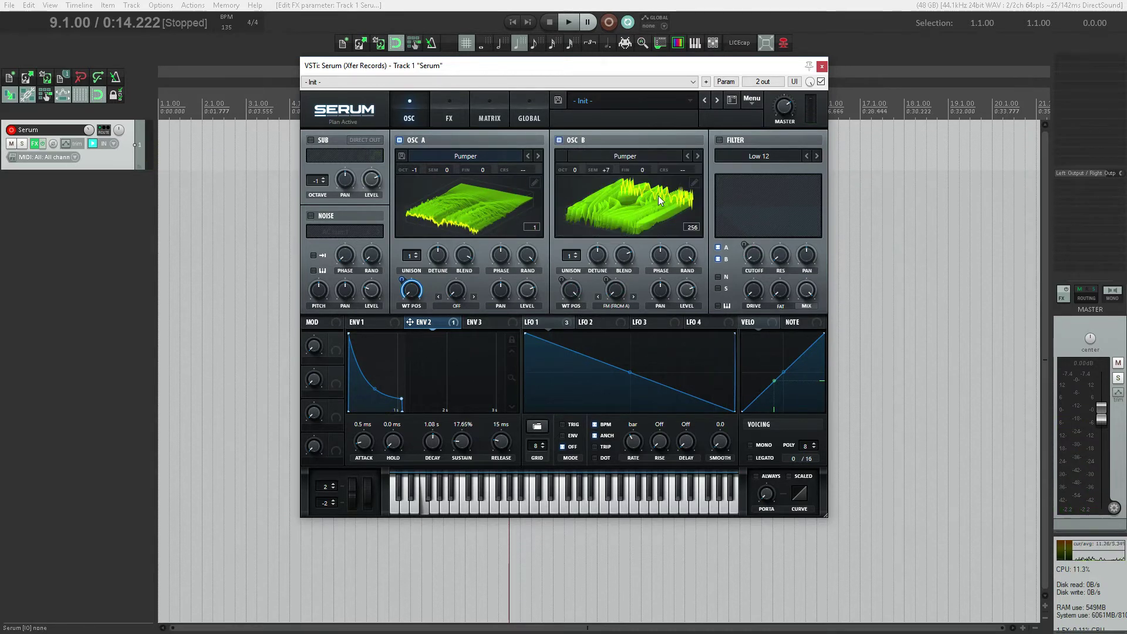
click(694, 184)
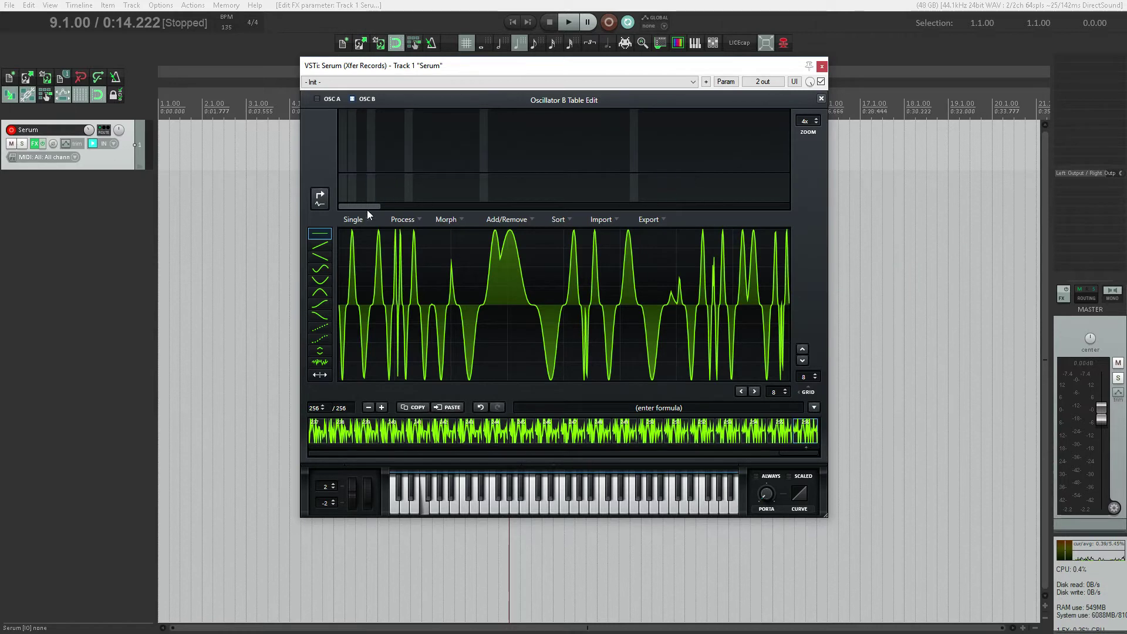
click(354, 219)
click(448, 219)
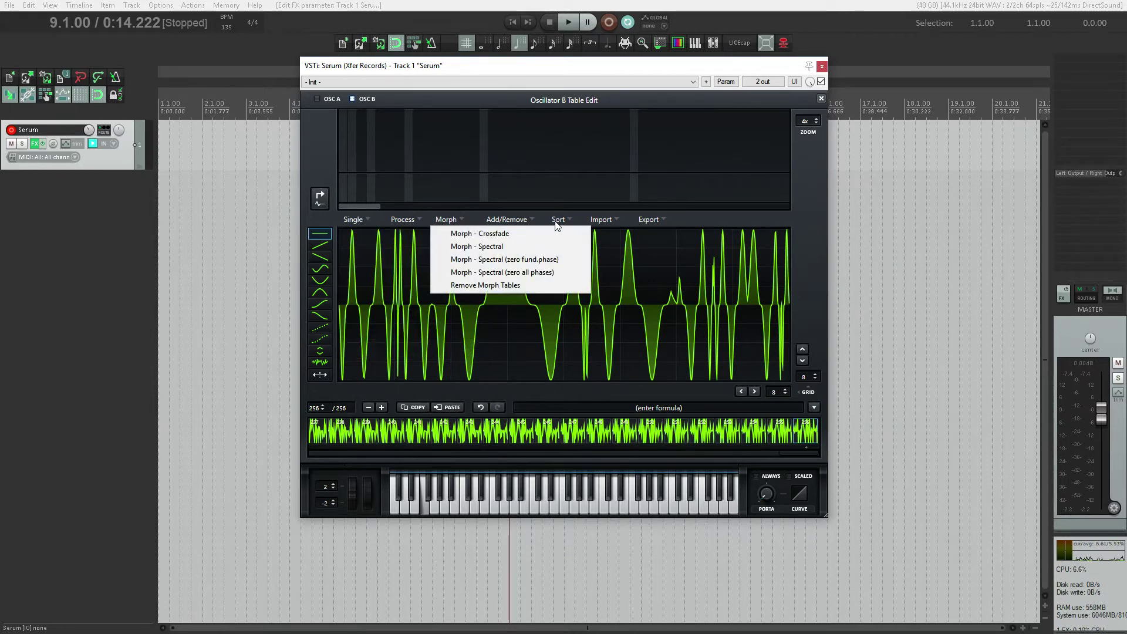
click(599, 226)
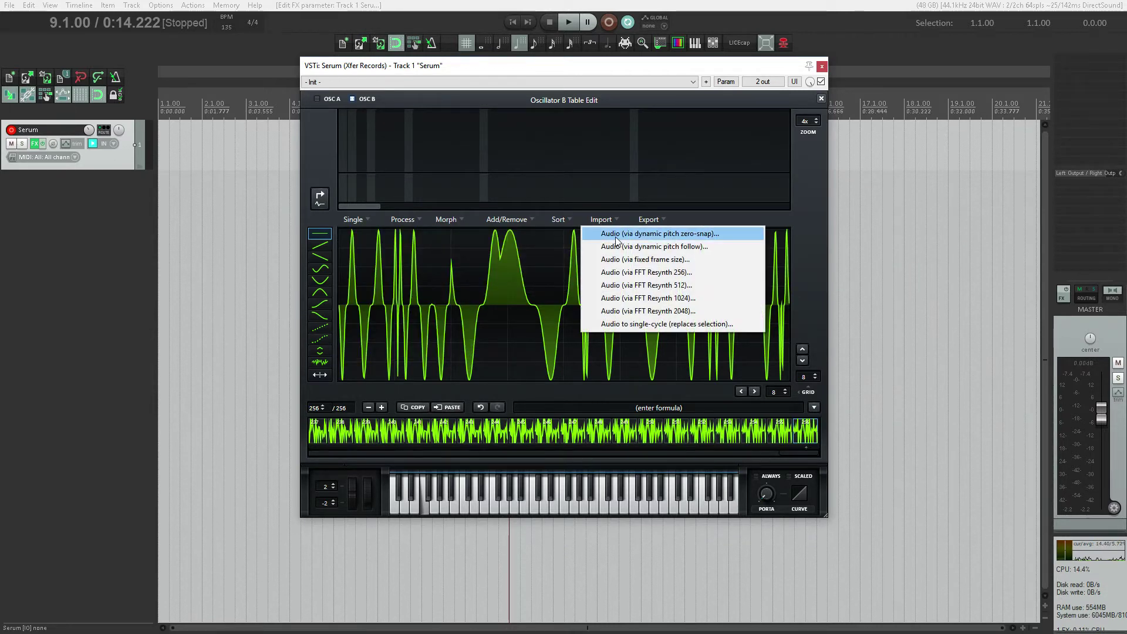
Step: Open REAPER's Media Explorer at the Audio Ordeal New Samples folder and preview 125 bpm Glitch Perc.wav
key(ctrl+alt+x)
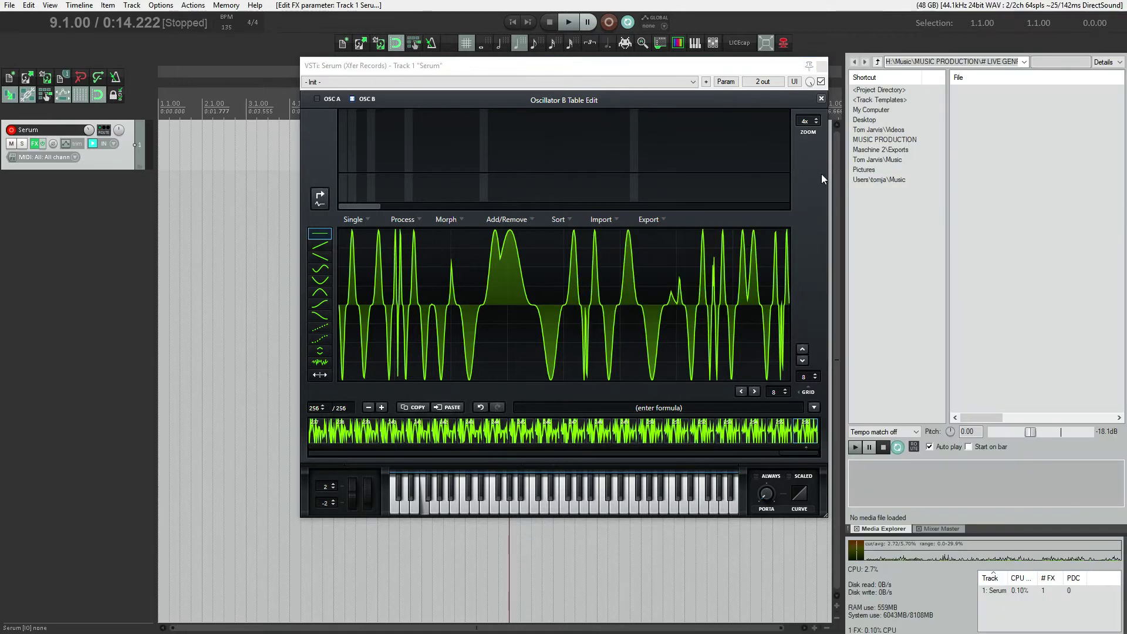
click(875, 140)
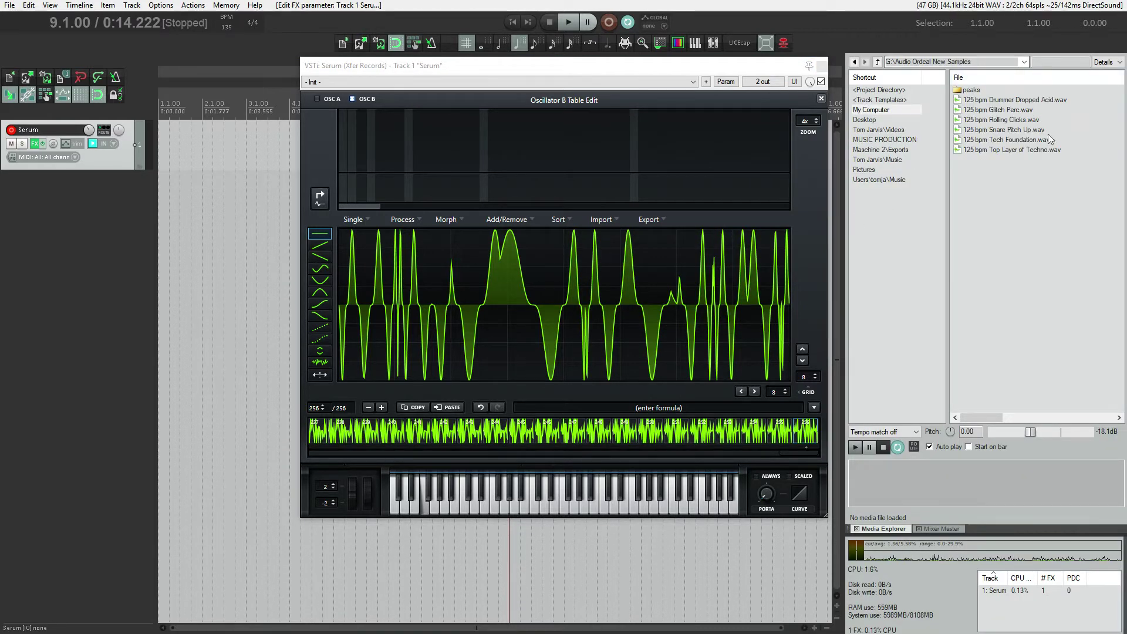
click(1013, 111)
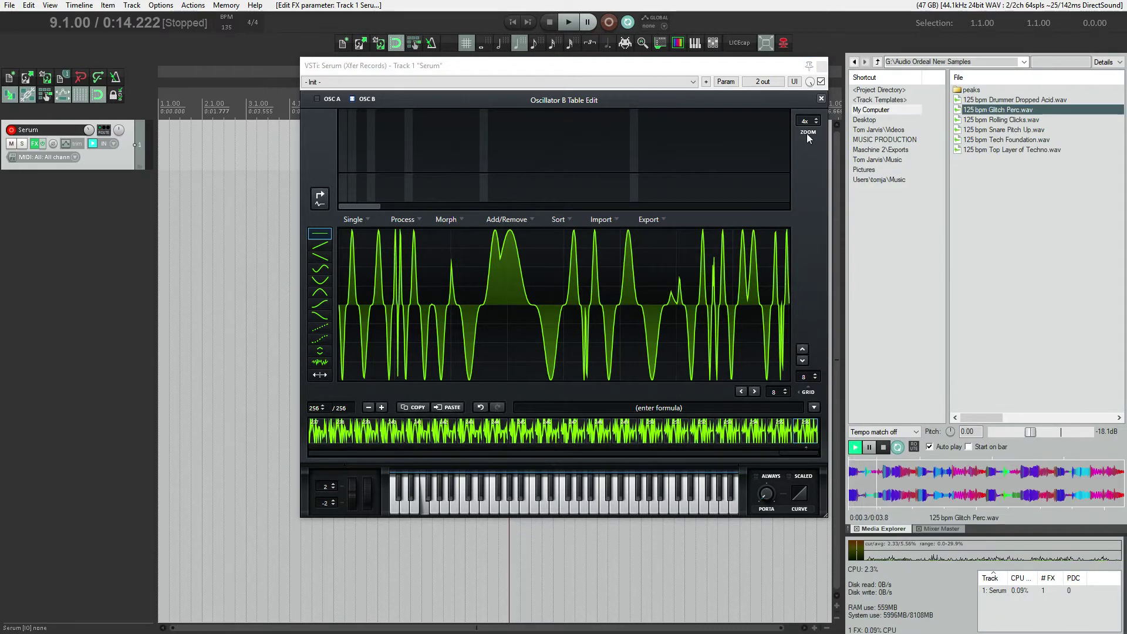
Step: Load 125 bpm Glitch Perc.wav from the Media Explorer into oscillator B, and turn off oscillator A
click(773, 132)
drag(991, 111, 641, 203)
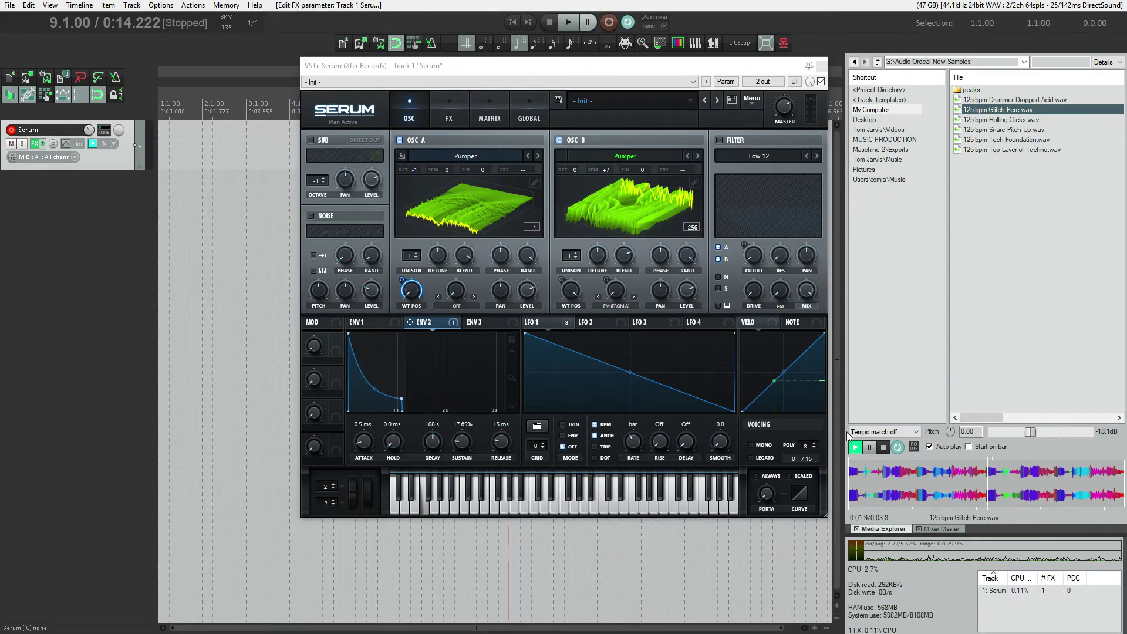
click(883, 447)
click(399, 140)
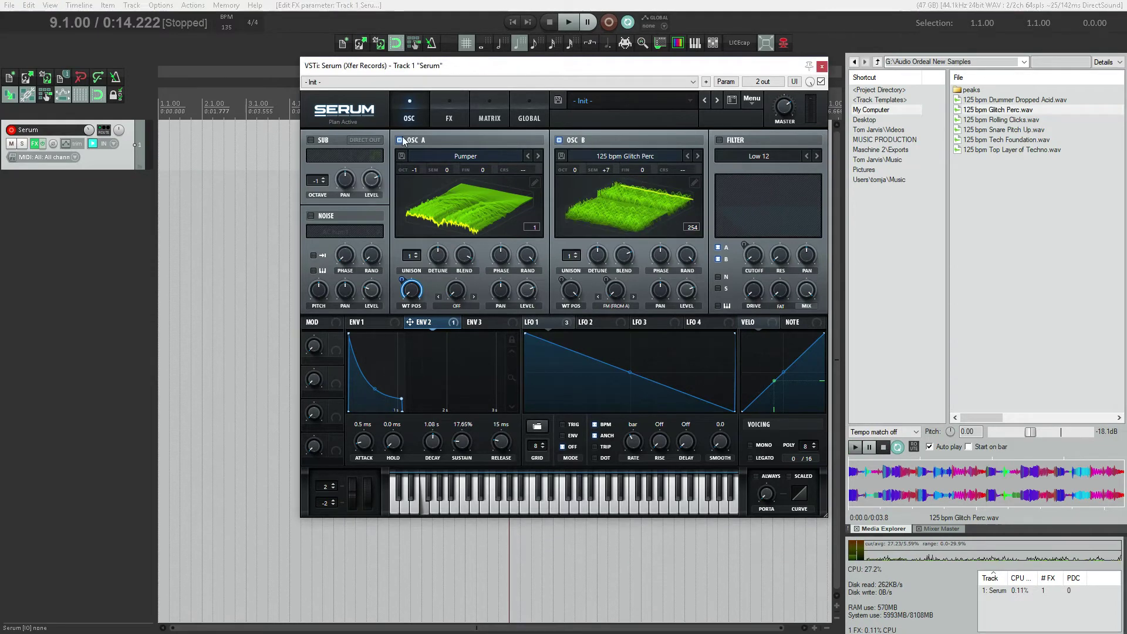
key(ctrl+alt+x)
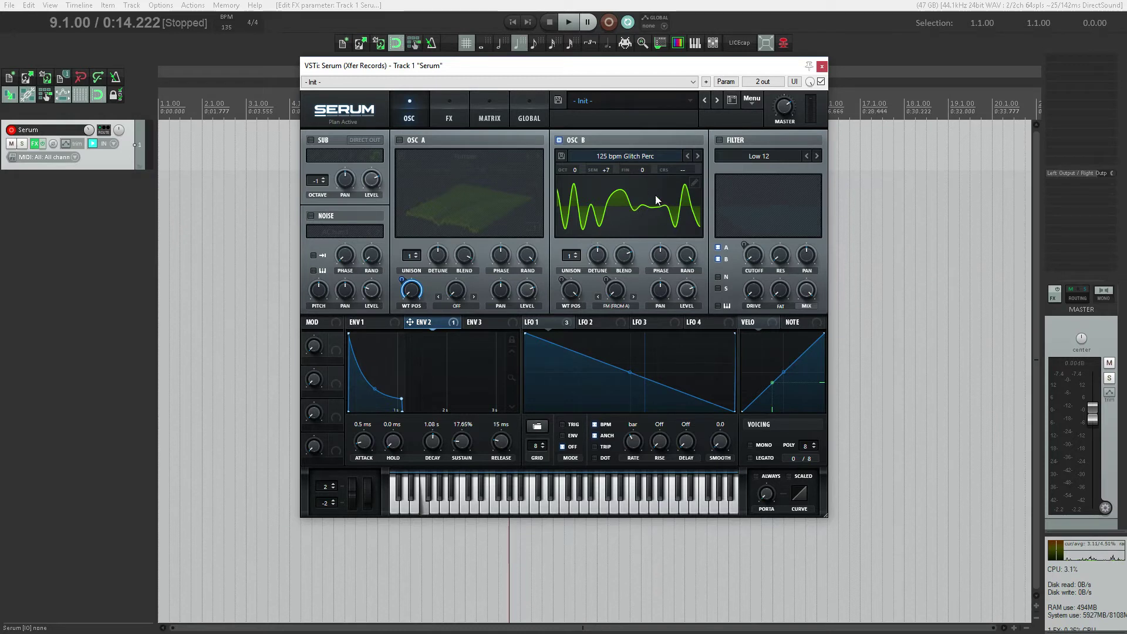
Step: In oscillator B's wavetable editor, resize the tables to double length with half the total number, twice in a row
click(692, 183)
click(473, 219)
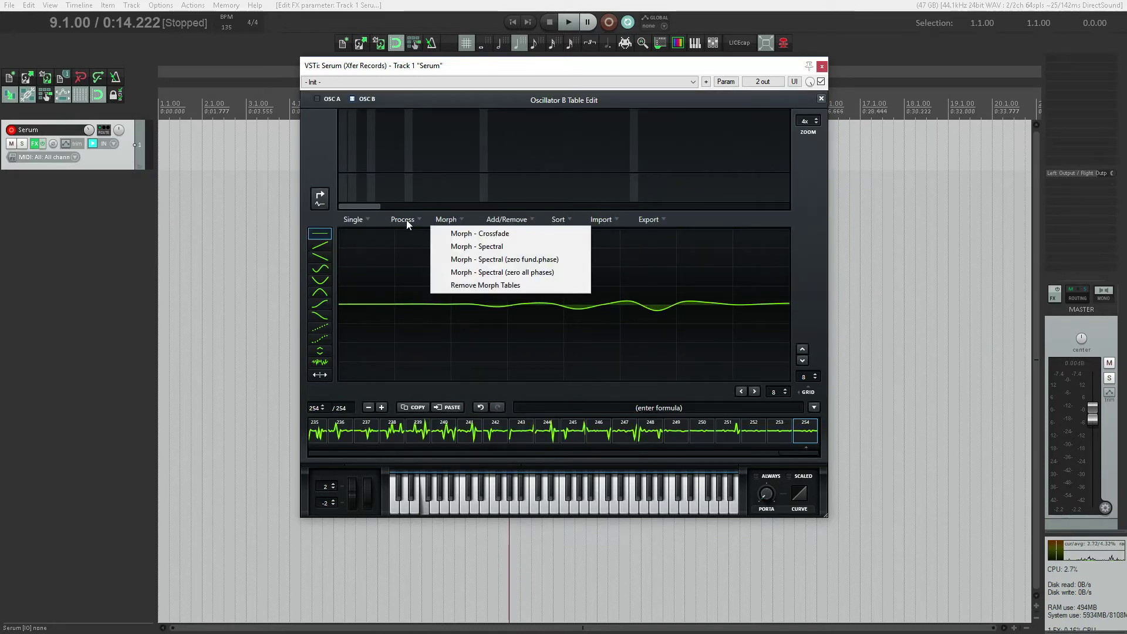
click(406, 219)
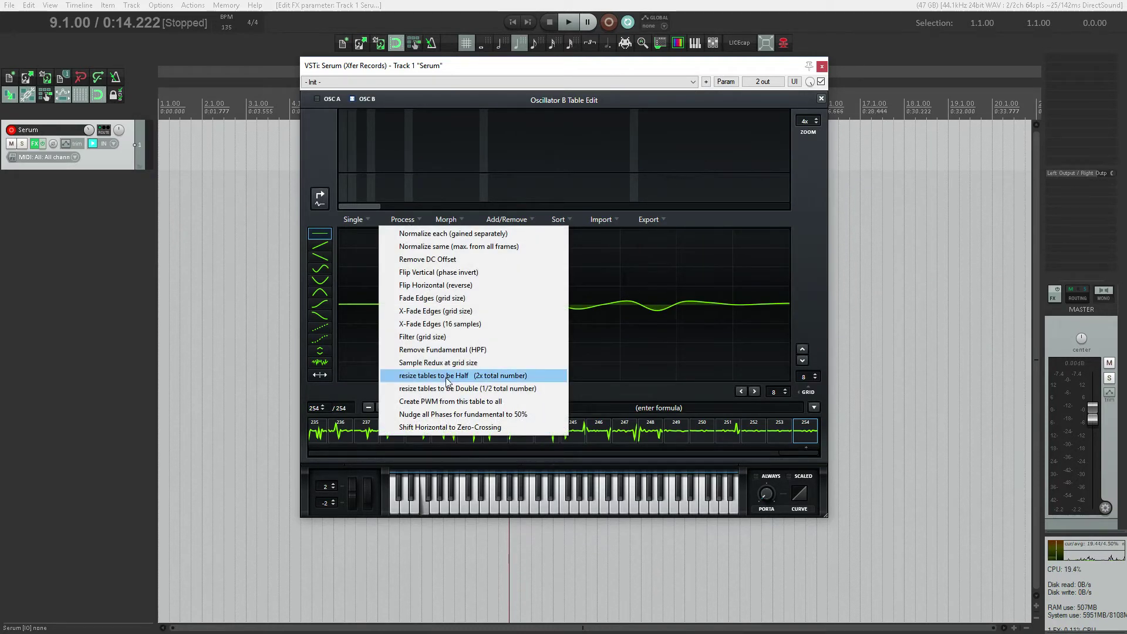
click(513, 389)
click(449, 218)
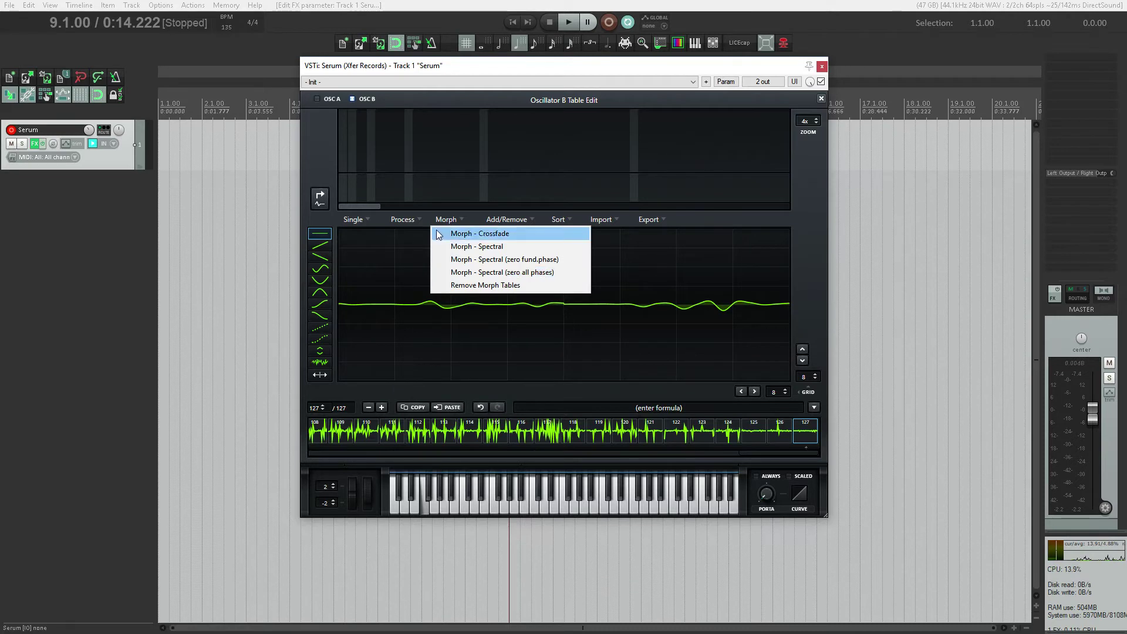
click(403, 220)
click(472, 388)
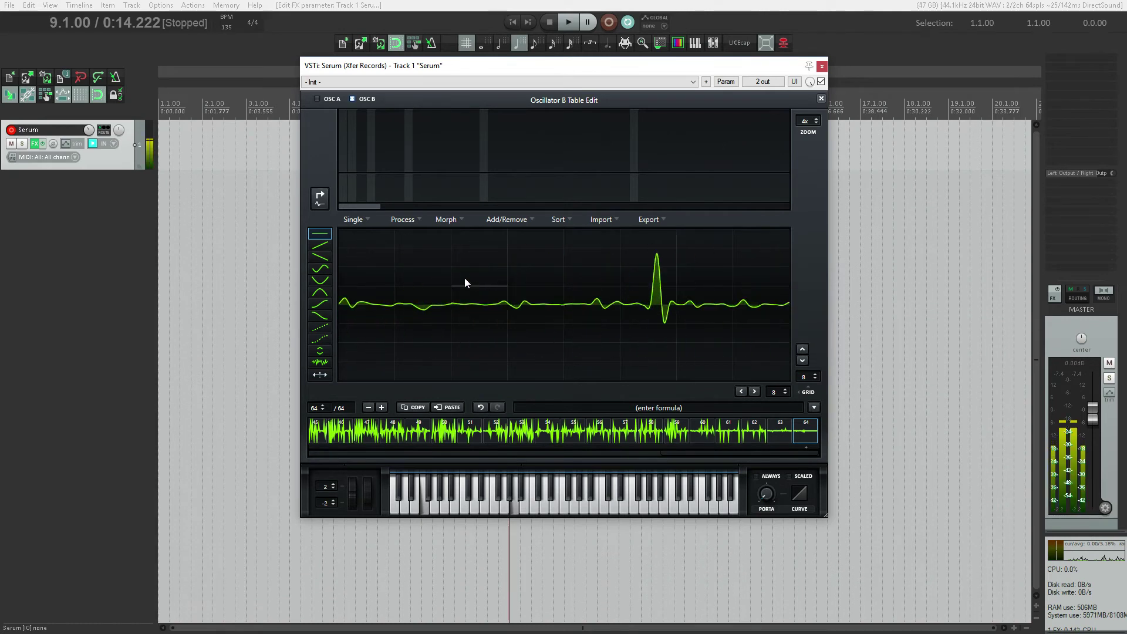
Step: Apply a Spectral morph across the frames of oscillator B's wavetable
click(404, 220)
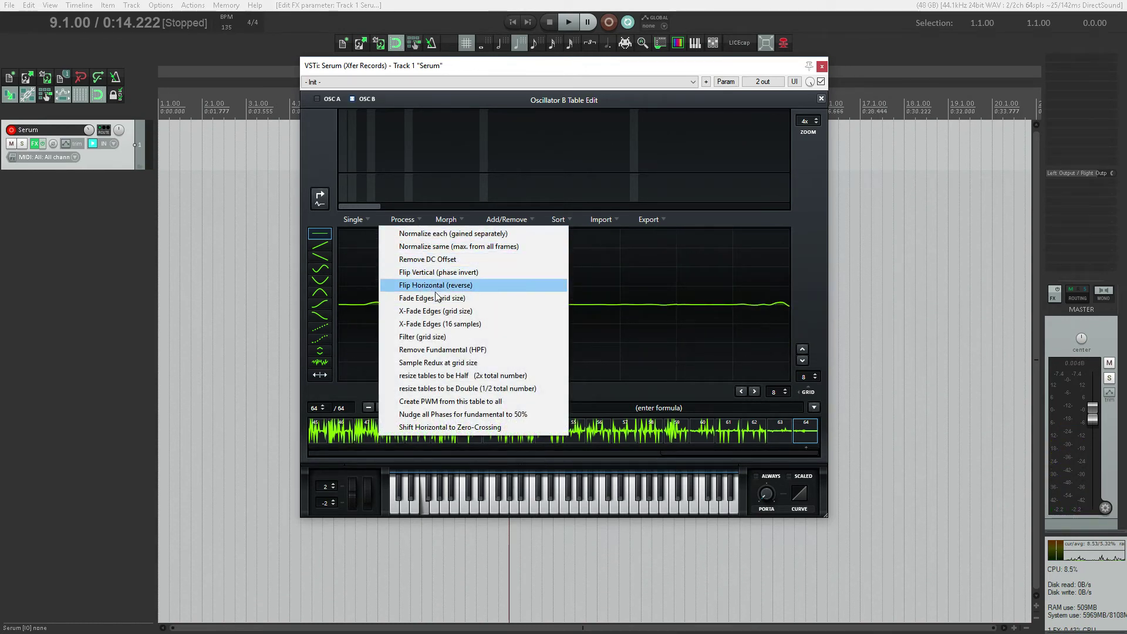
click(447, 220)
click(467, 246)
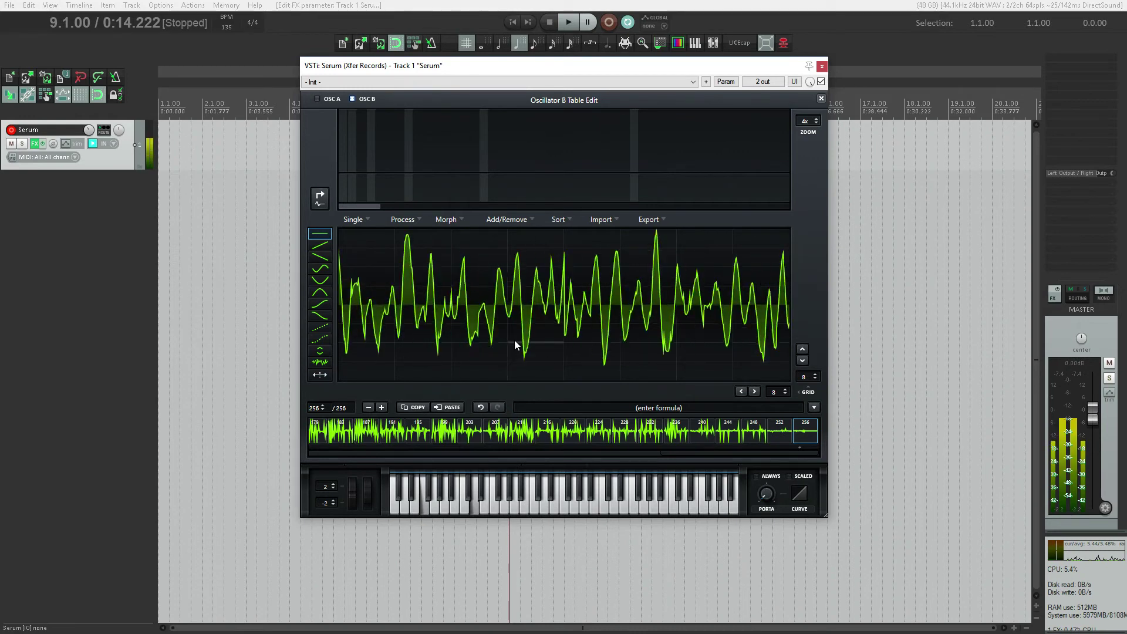
Step: Close the wavetable editor and remove all modulators from oscillator B's warp control
click(821, 99)
right_click(616, 288)
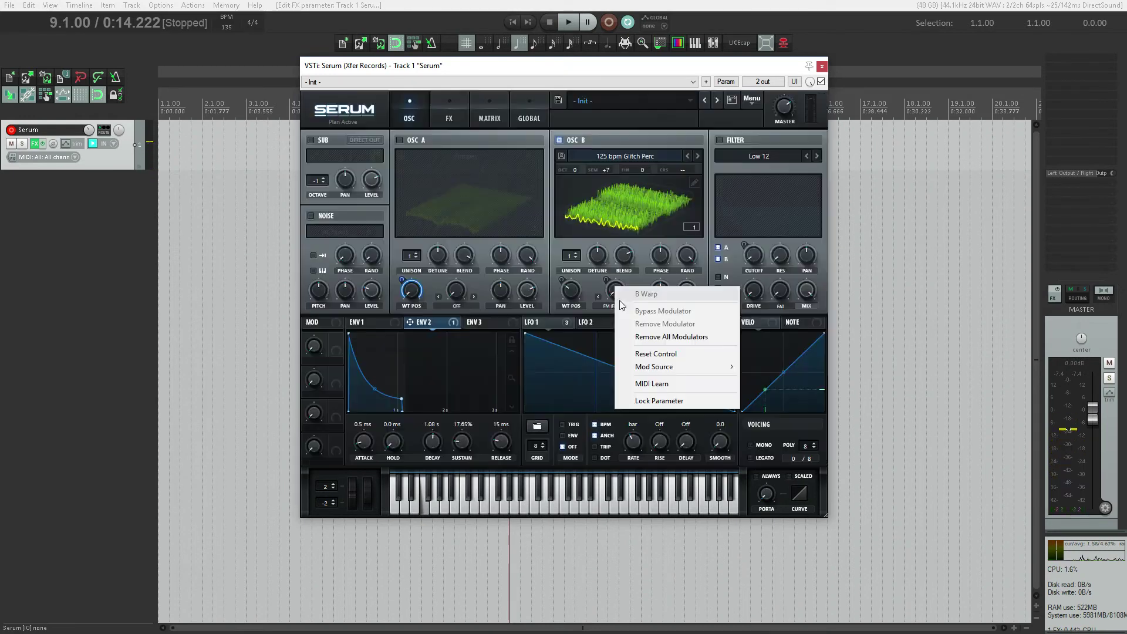
click(669, 337)
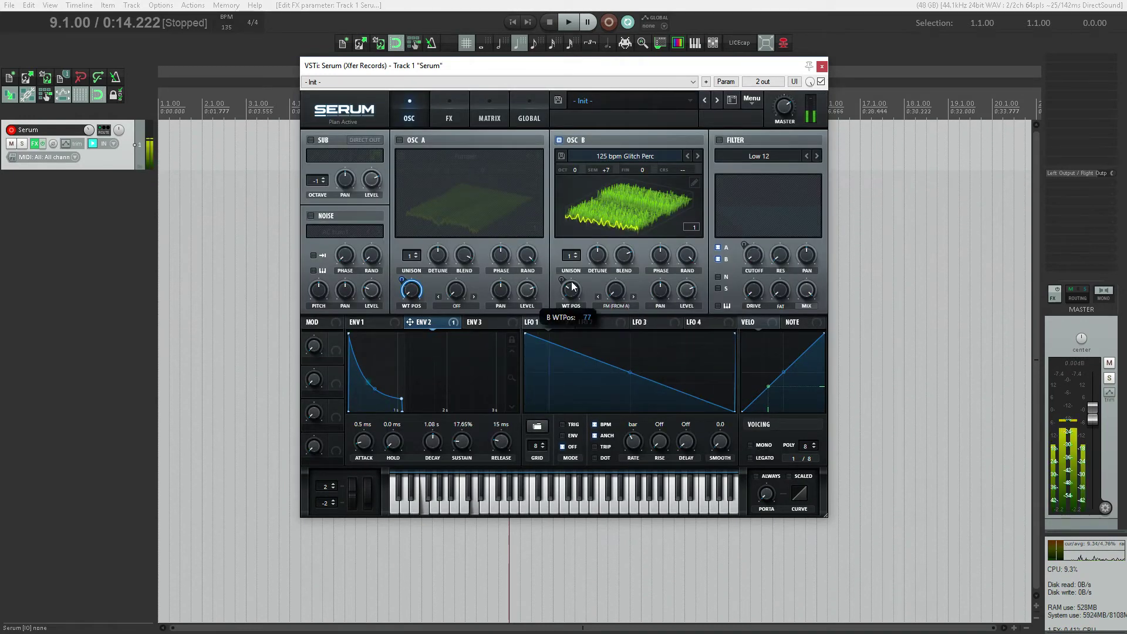
Step: Audition oscillator B's wavetable across its positions and examine its waveform in the 2D view, returning to 3D
mouse_move(573, 286)
mouse_down()
mouse_move(574, 259)
mouse_move(572, 294)
mouse_up()
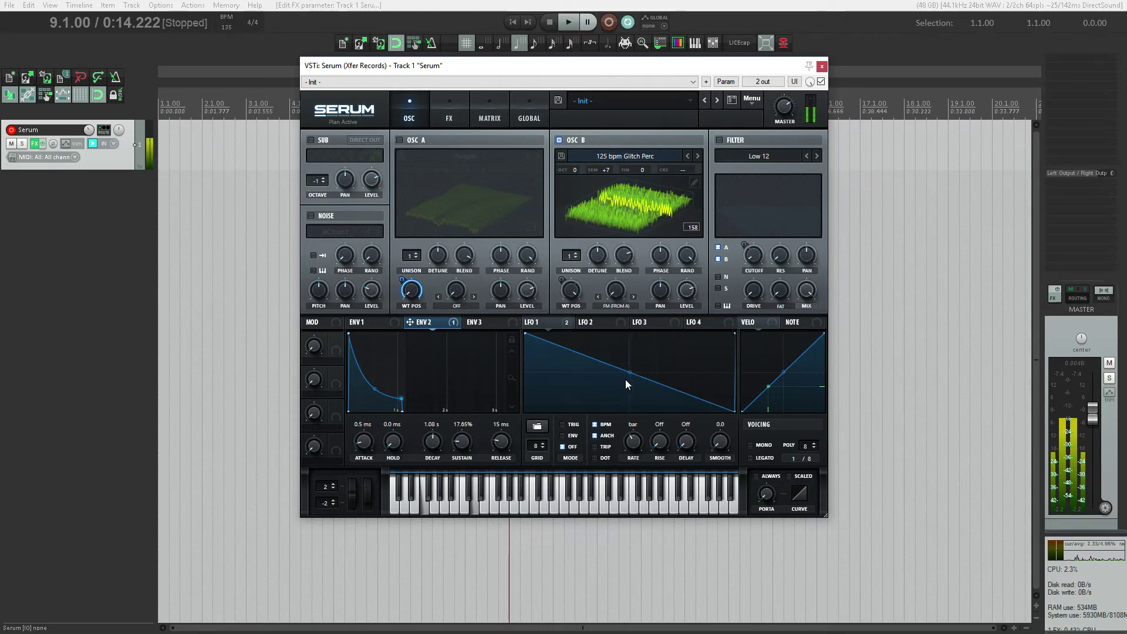
click(614, 202)
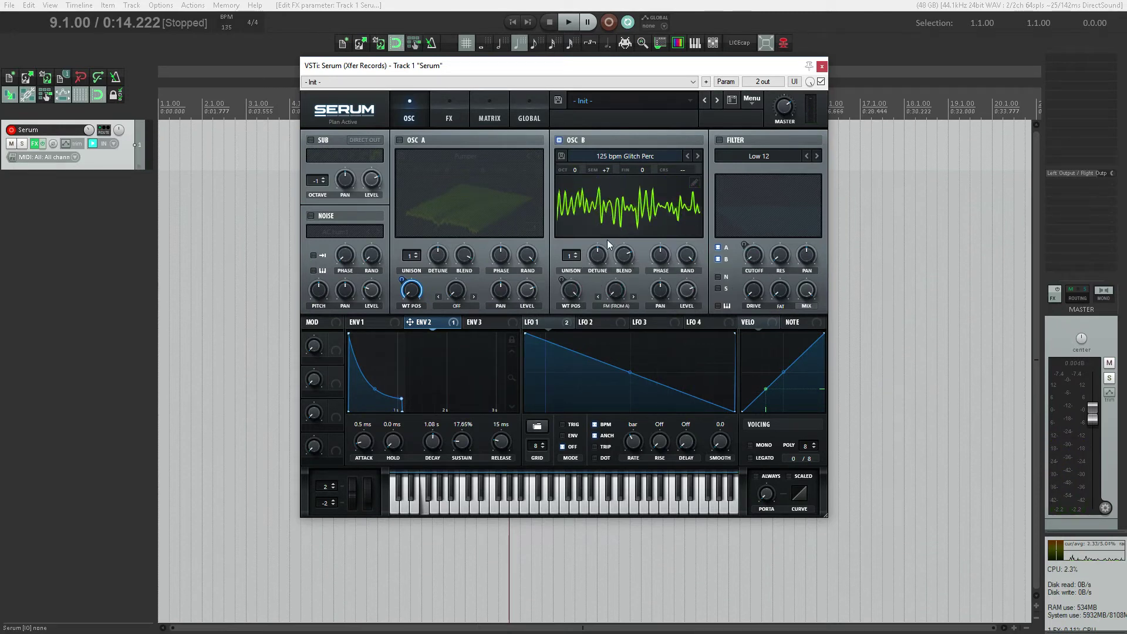
click(620, 227)
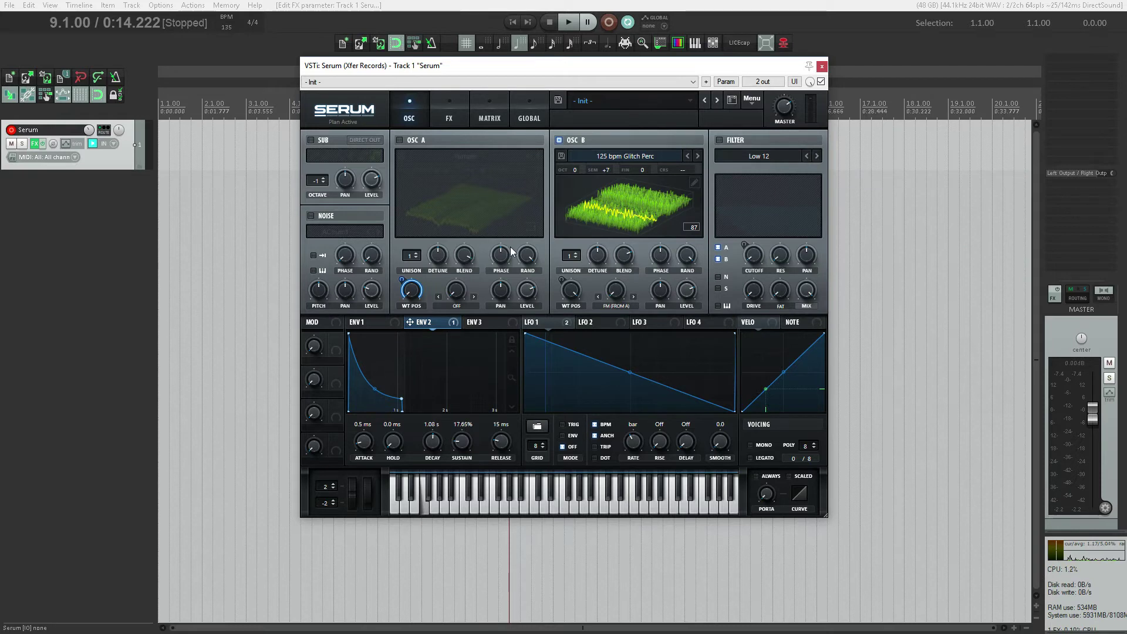
Step: In oscillator B's wavetable editor, normalize each frame separately and, with frame 195 selected, remove the DC offset
click(694, 182)
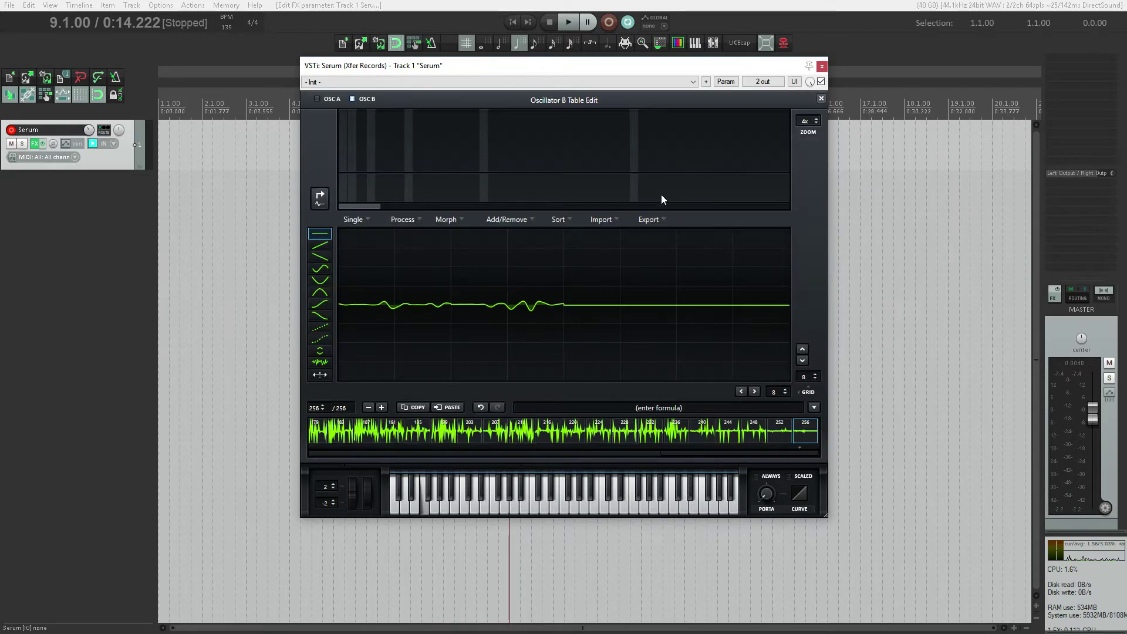
click(415, 221)
click(444, 234)
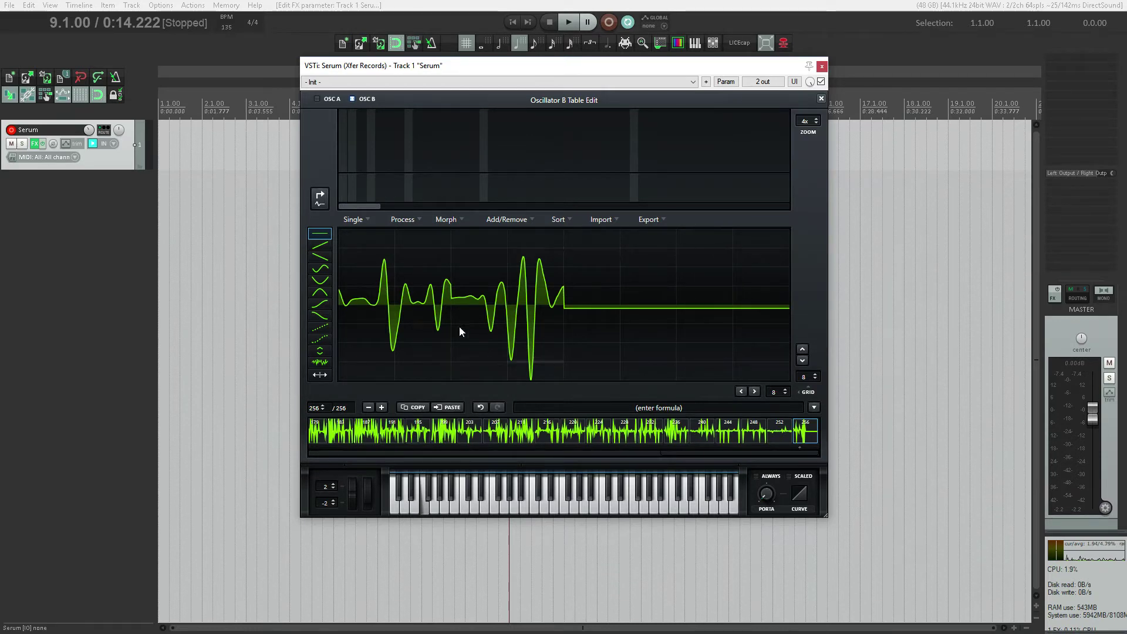
click(418, 426)
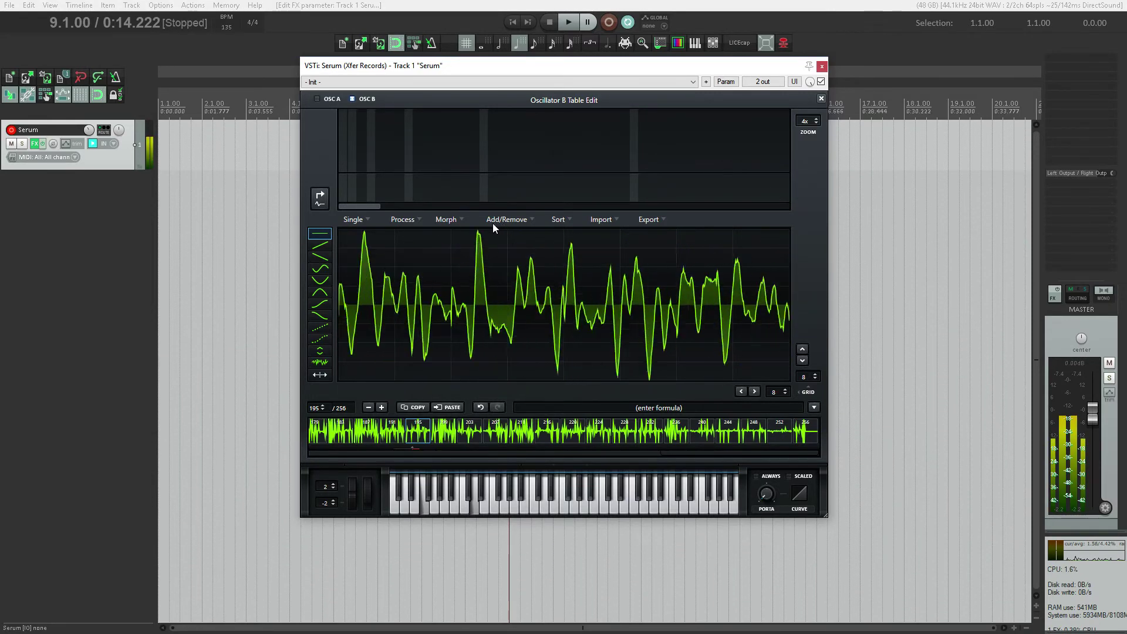
click(420, 223)
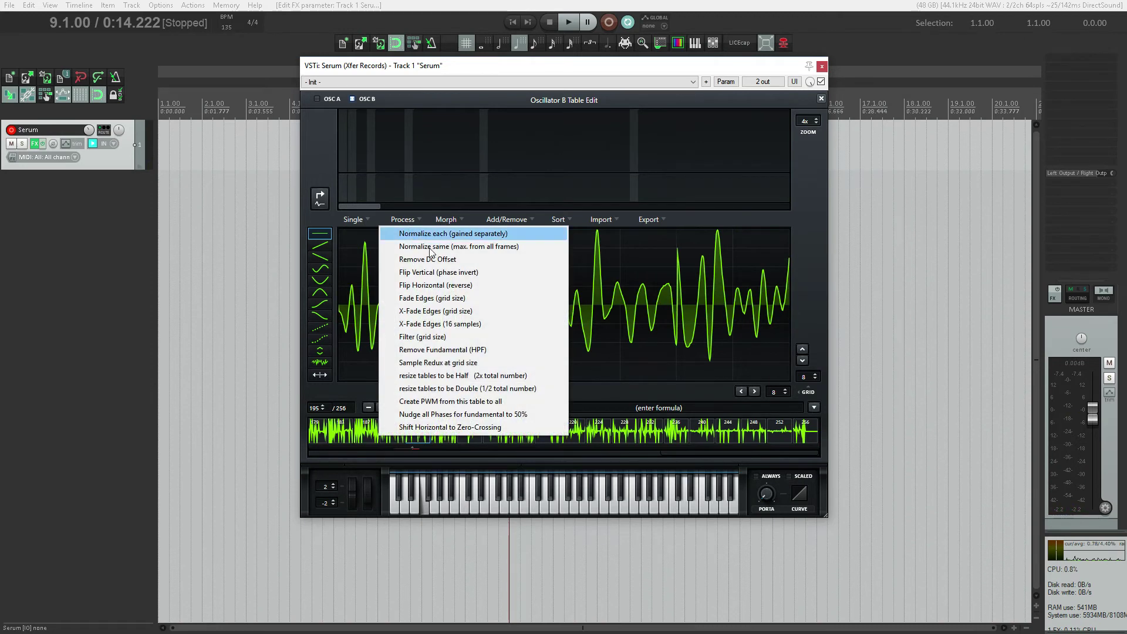
click(450, 260)
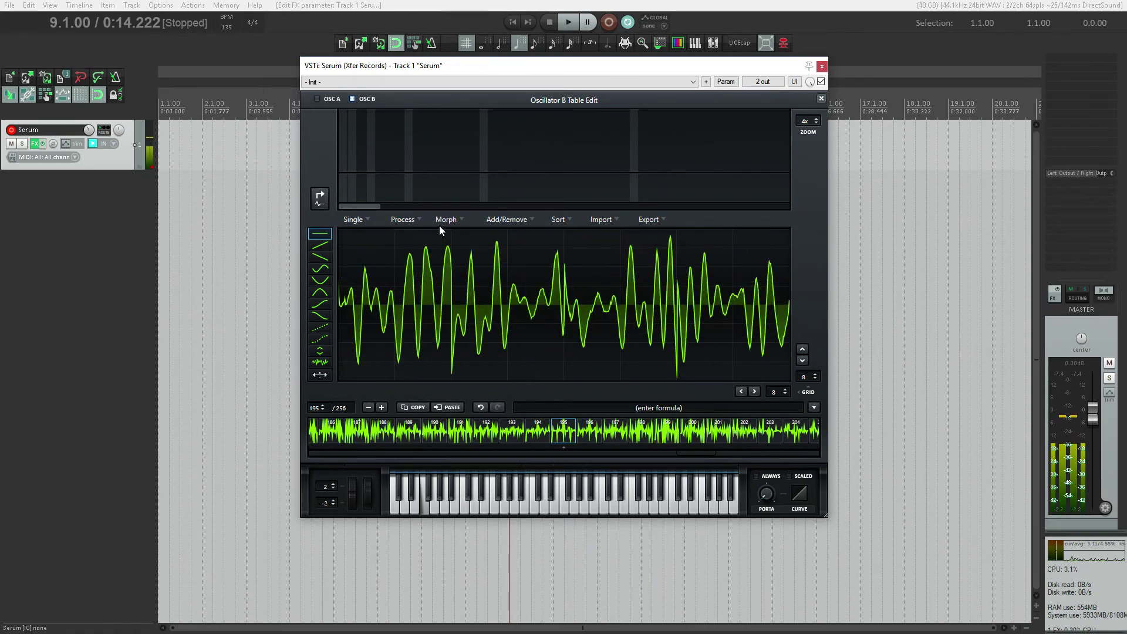
Step: Remove the fundamental from oscillator B's wavetable and flip it vertically to invert its phase
click(405, 220)
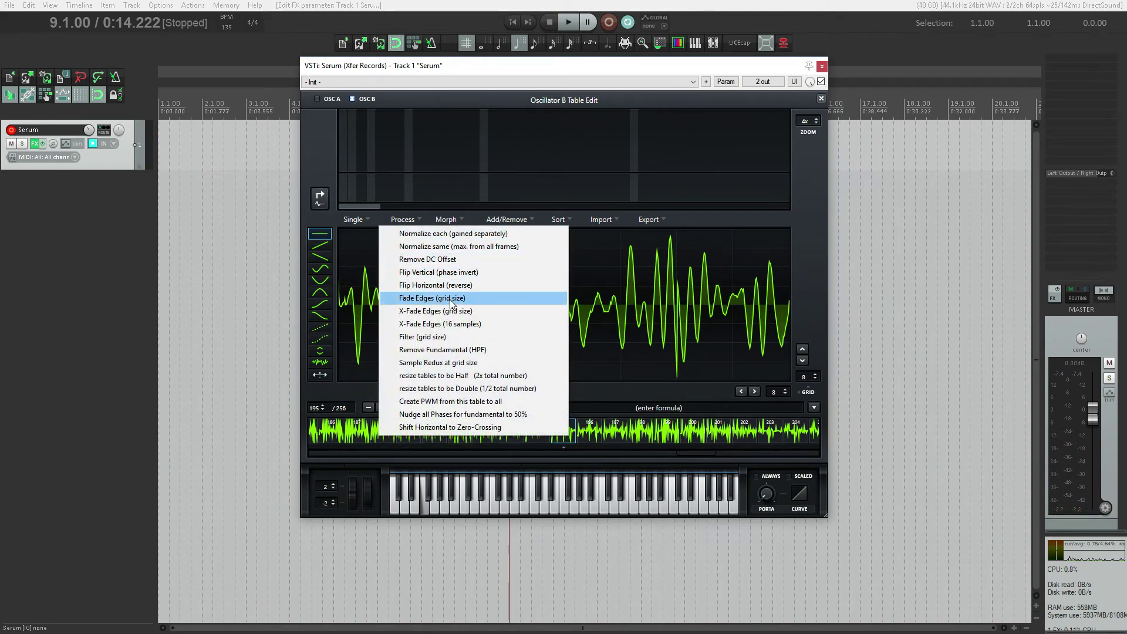
click(459, 350)
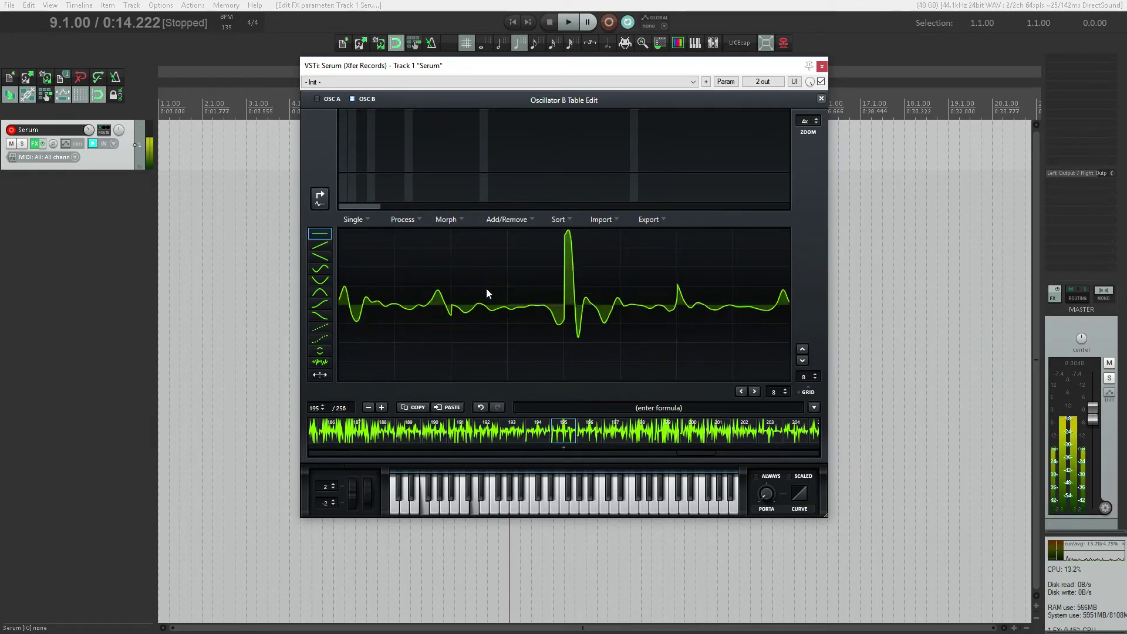
click(408, 221)
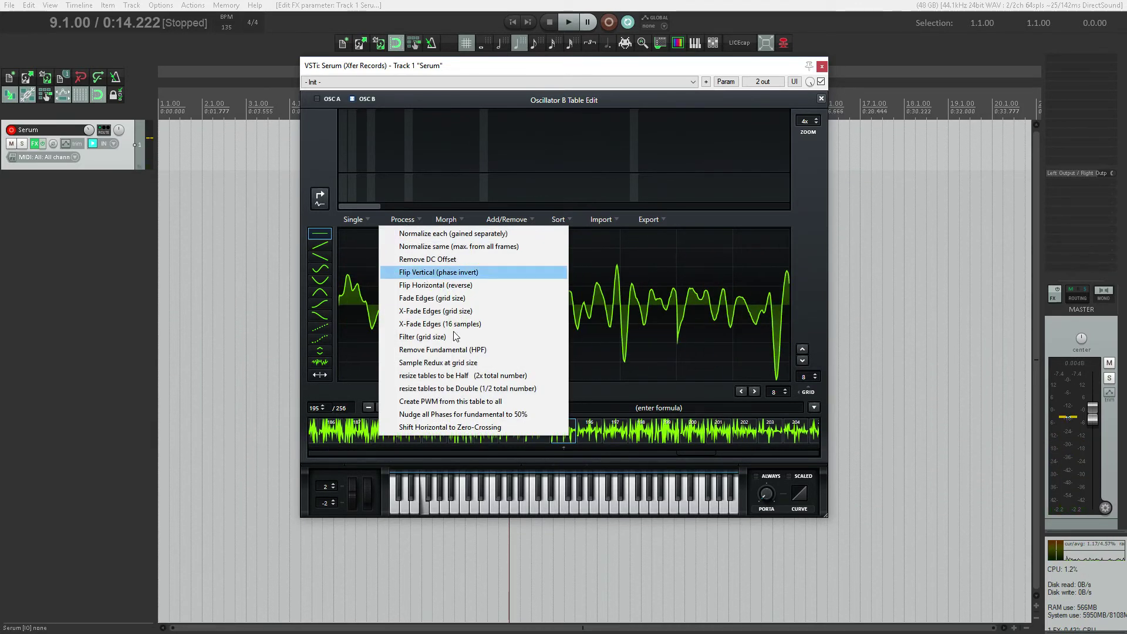
click(448, 272)
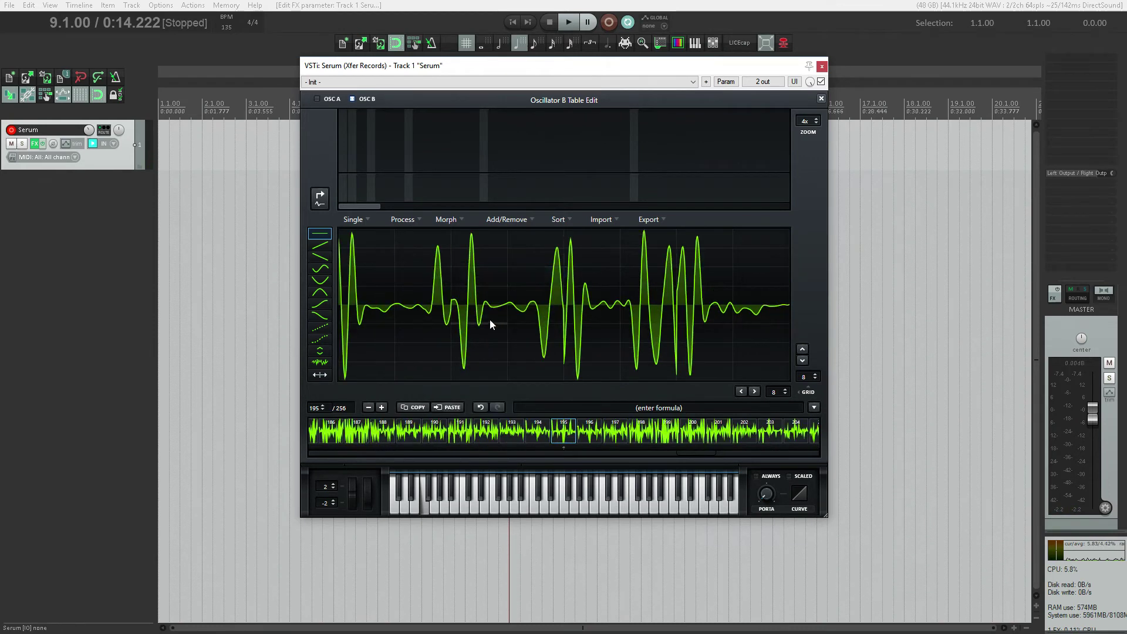
Step: Fade the edges of oscillator B's wavetable frames by grid size and close the editor
click(409, 221)
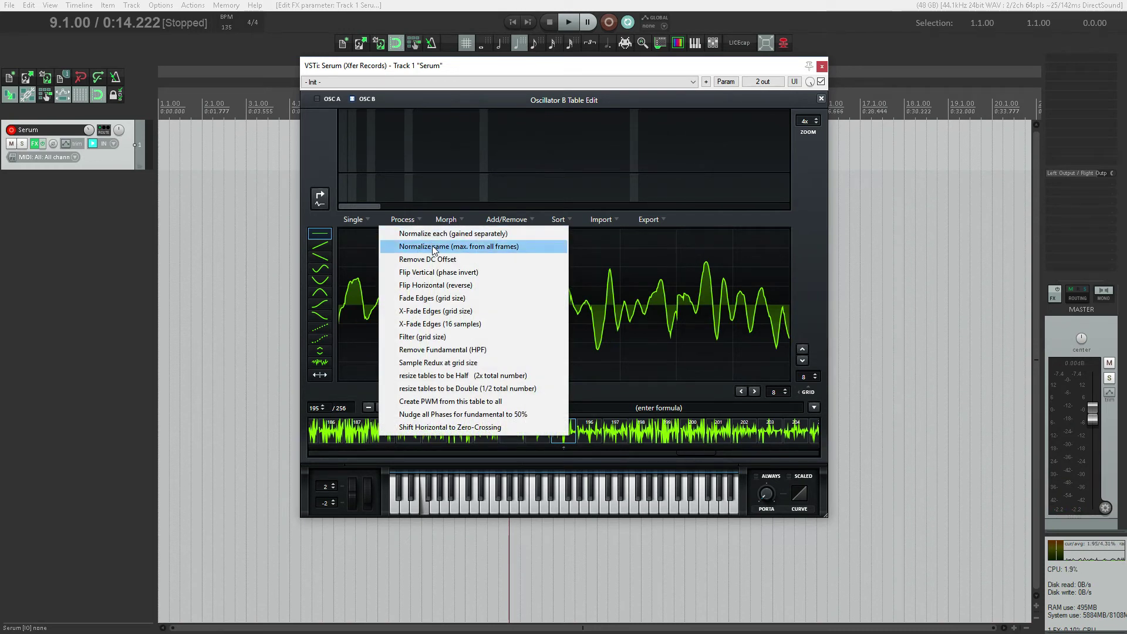
click(434, 299)
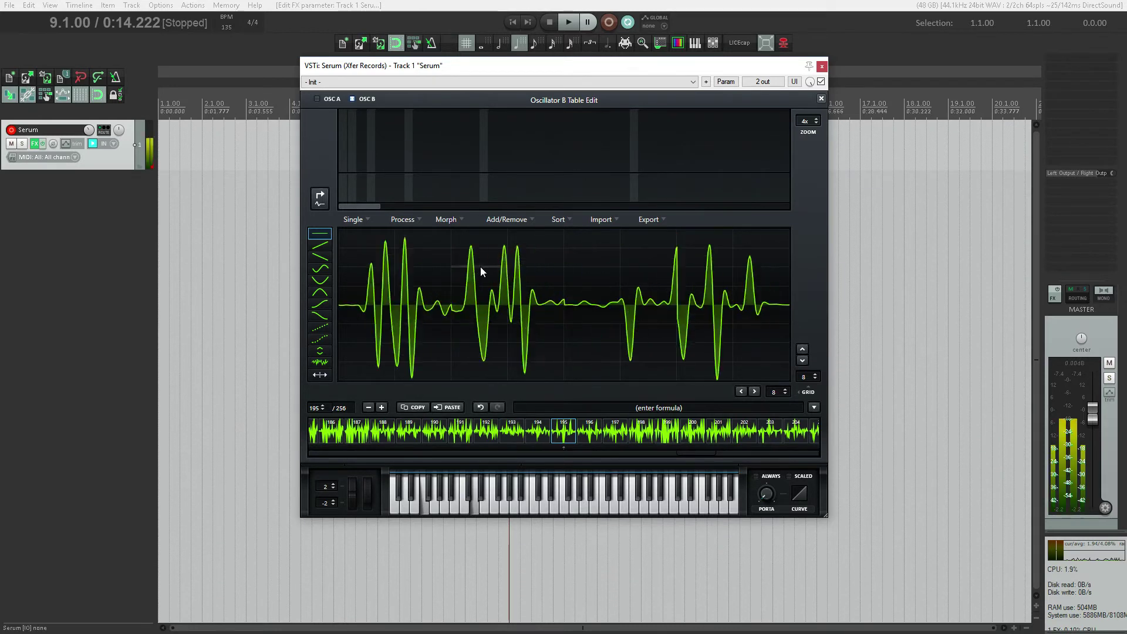
key(Escape)
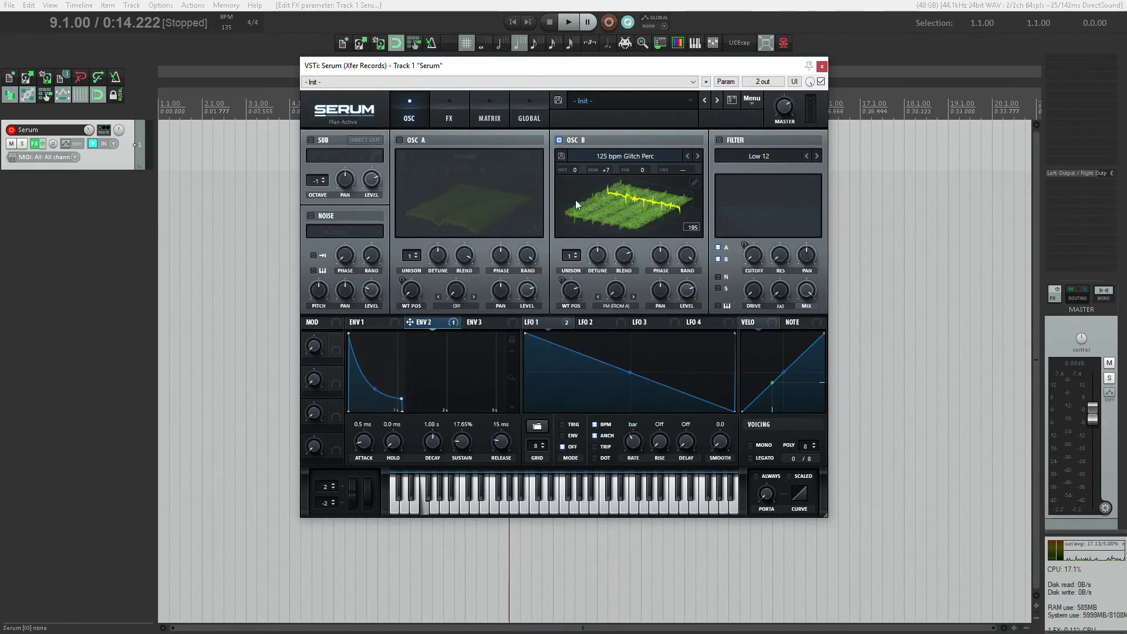
Step: Turn off oscillator B and reset the synth to the init preset
click(561, 141)
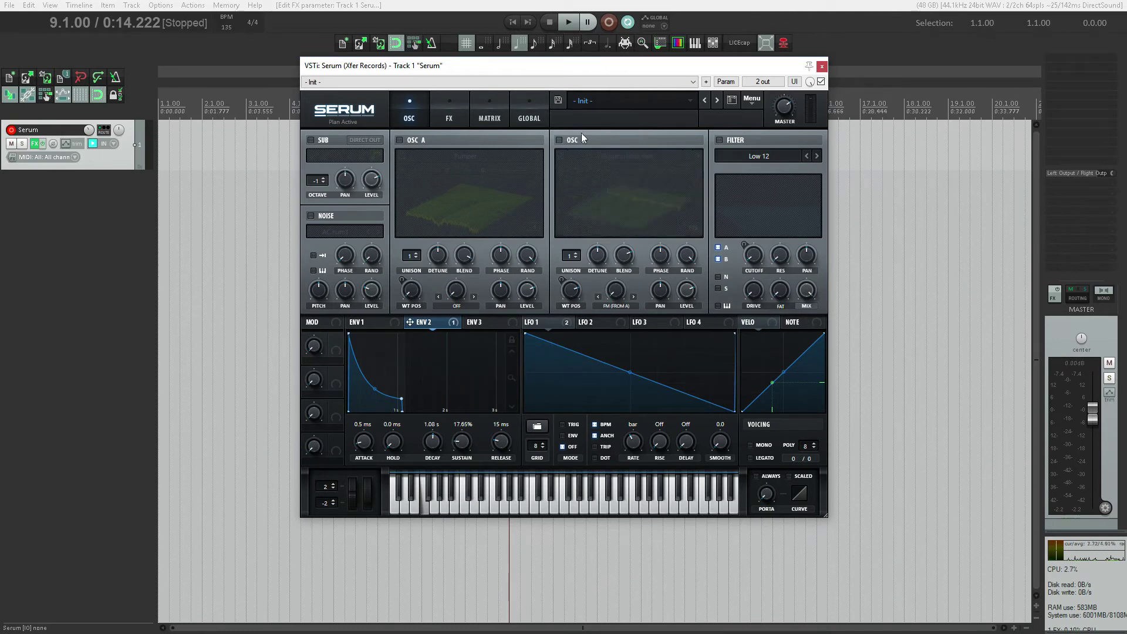
click(751, 101)
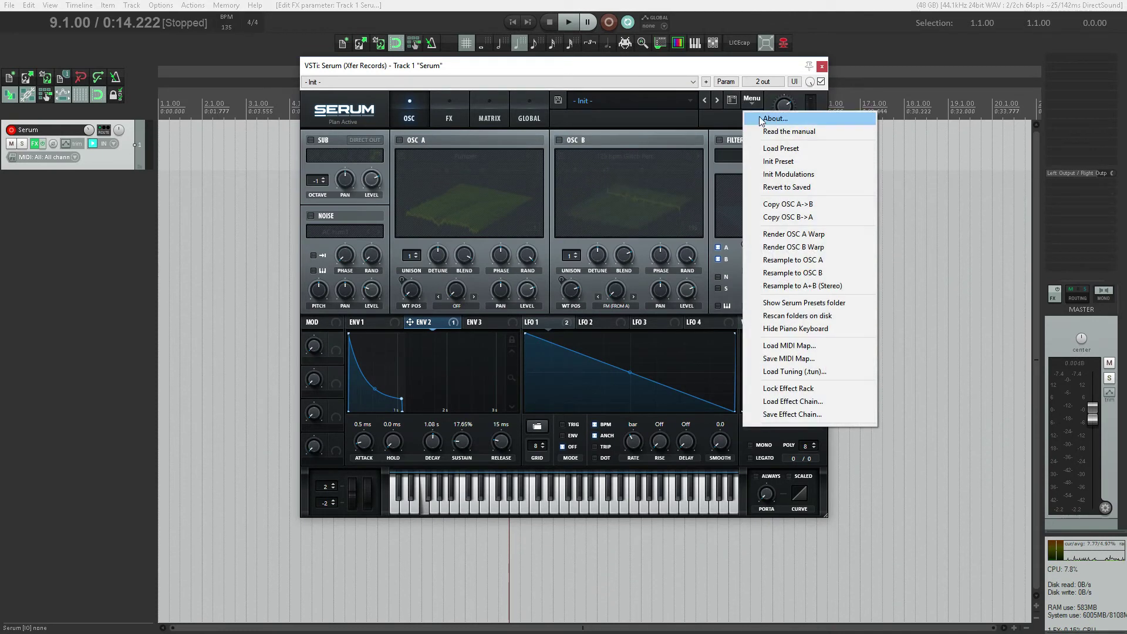
click(760, 157)
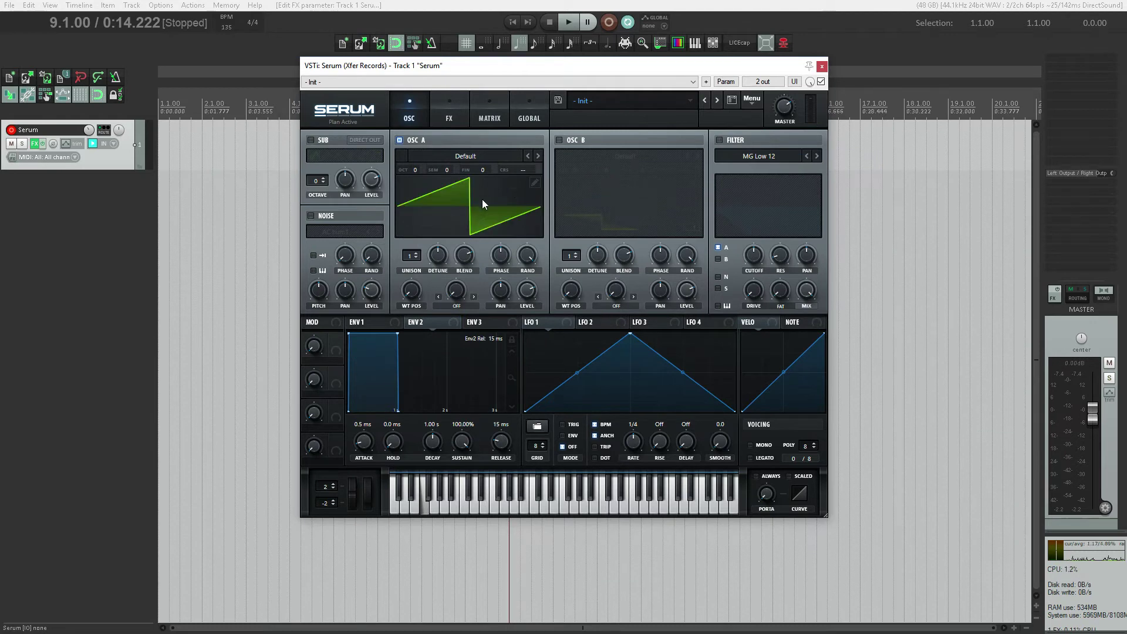
Step: Open oscillator A's wavetable editor and draw several humps of raised harmonics across the spectrum up to about bin 45
click(534, 182)
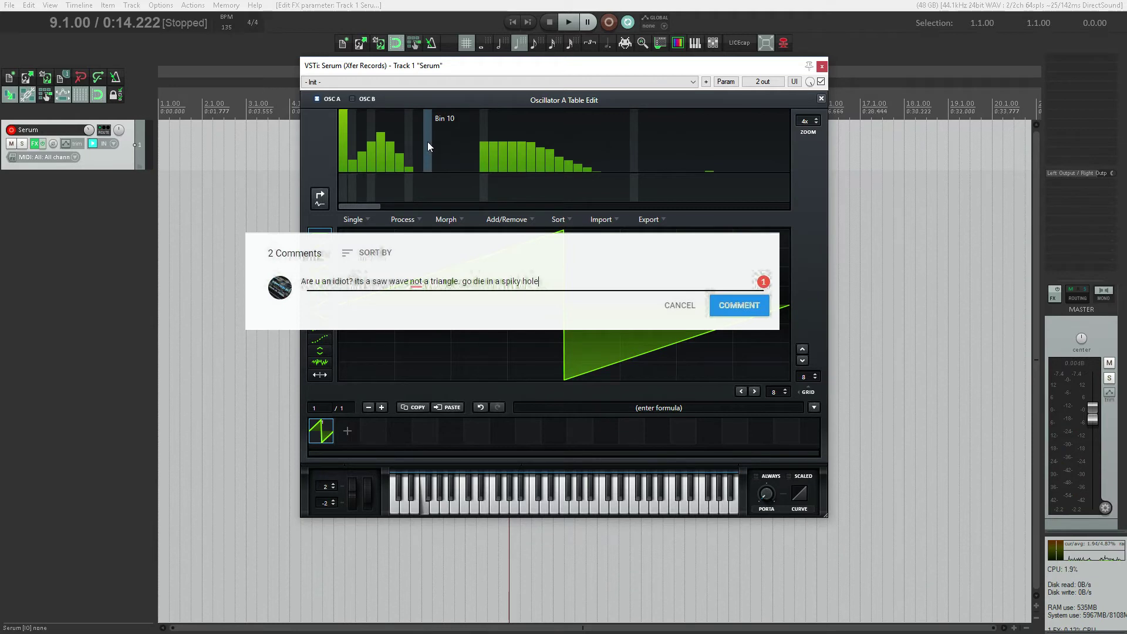
mouse_move(424, 170)
mouse_down()
mouse_move(491, 98)
mouse_move(480, 126)
mouse_up()
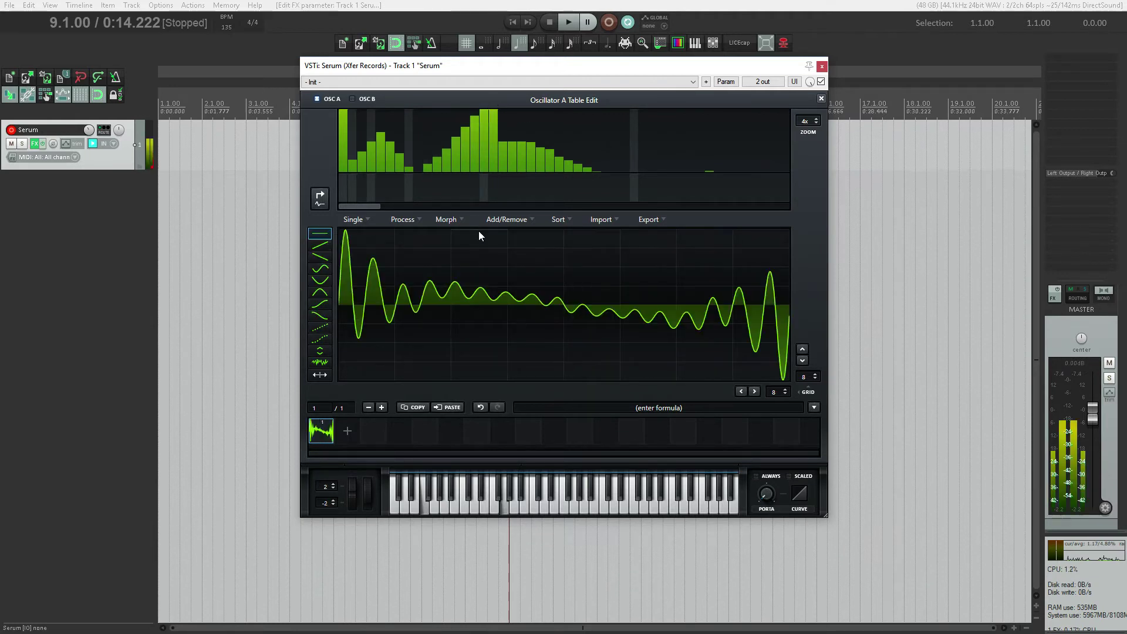
mouse_move(601, 139)
mouse_down()
mouse_move(656, 170)
mouse_move(755, 107)
mouse_up()
mouse_move(619, 138)
mouse_down()
mouse_move(534, 120)
mouse_move(531, 167)
mouse_up()
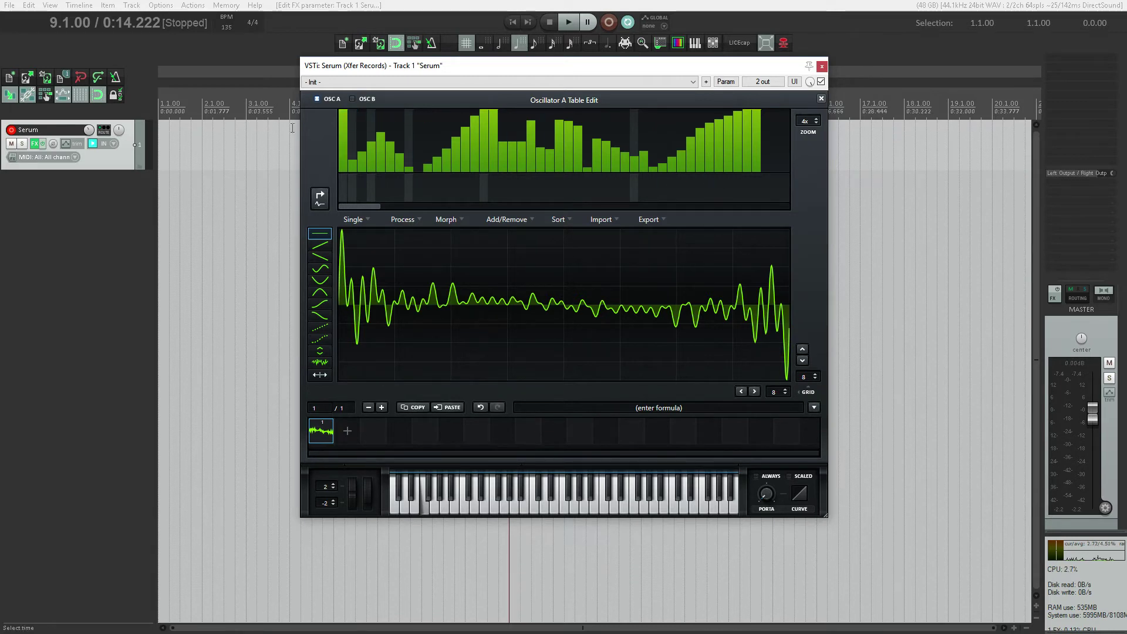
Step: Redraw oscillator A's harmonics as a falling slope that ends around bin 9, with the first bin at full height
mouse_move(347, 111)
mouse_down()
mouse_move(370, 144)
mouse_move(779, 191)
mouse_up()
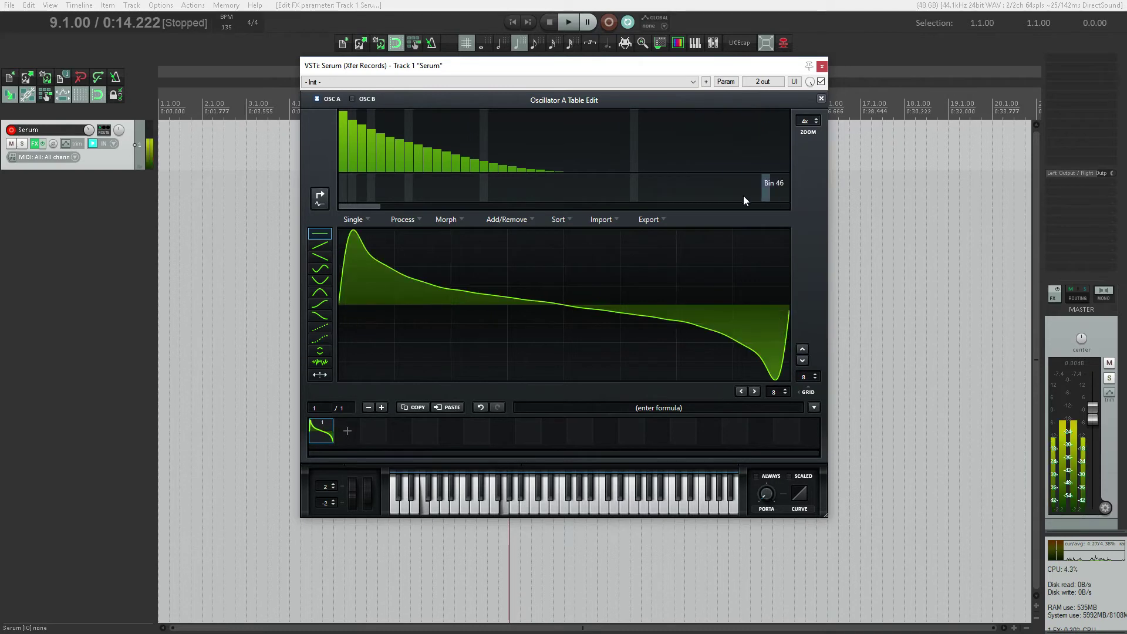
mouse_move(346, 115)
mouse_down()
mouse_move(442, 179)
mouse_move(614, 214)
mouse_up()
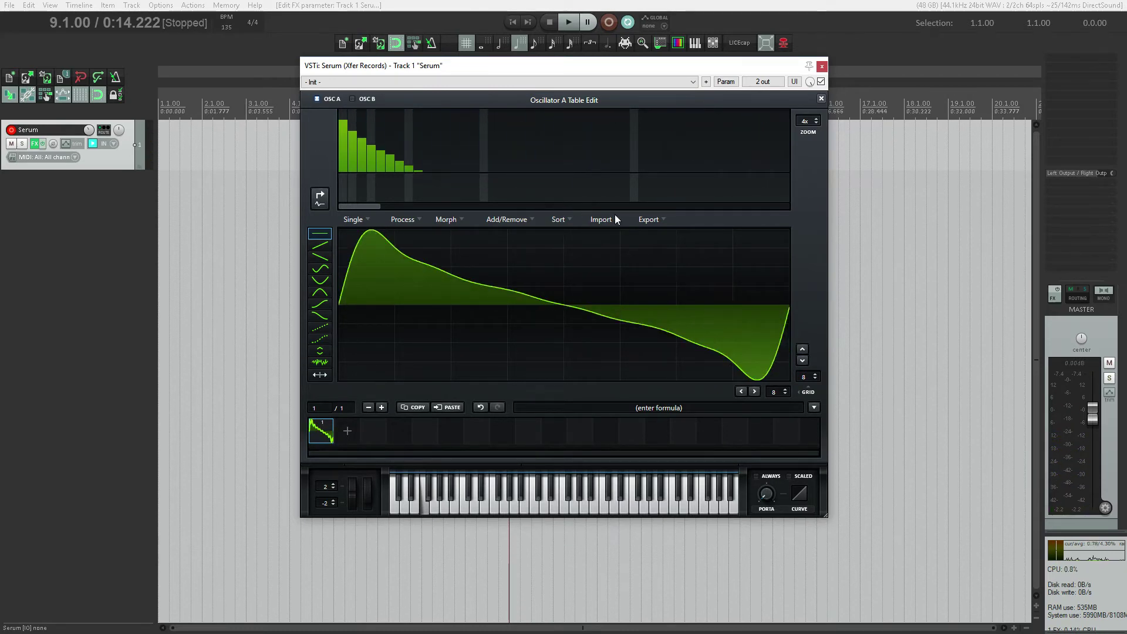
click(343, 109)
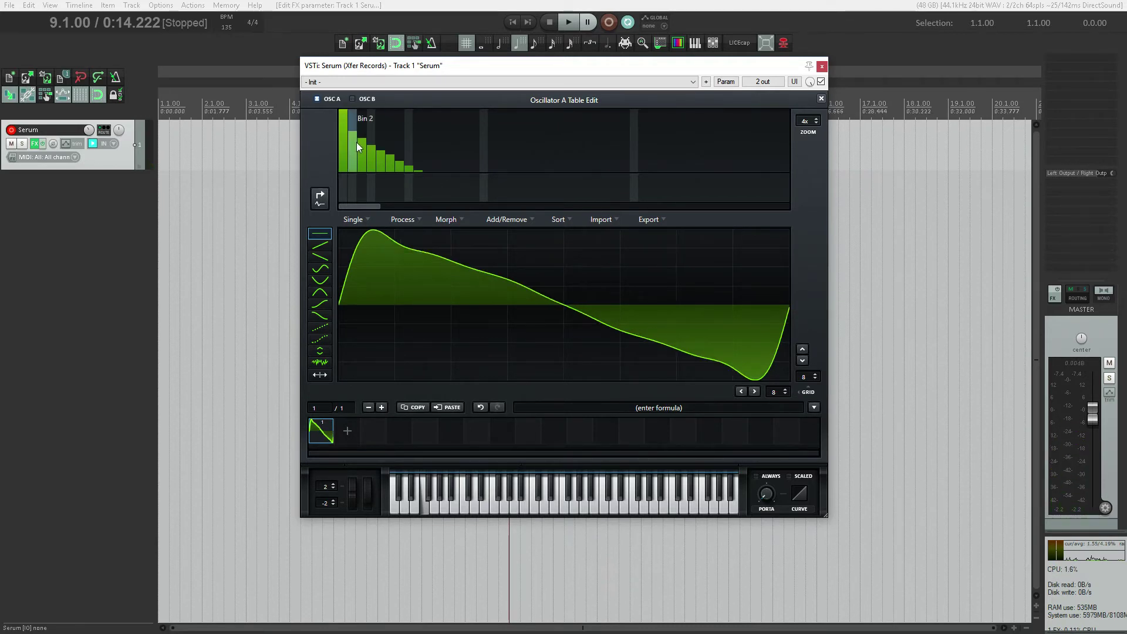
Step: Cut oscillator A's harmonics down to the first bin and a low second bin, and draw new freehand harmonics across the spectrum
mouse_move(357, 142)
mouse_down()
mouse_move(393, 191)
mouse_move(384, 170)
mouse_move(424, 183)
mouse_move(387, 196)
mouse_move(385, 233)
mouse_up()
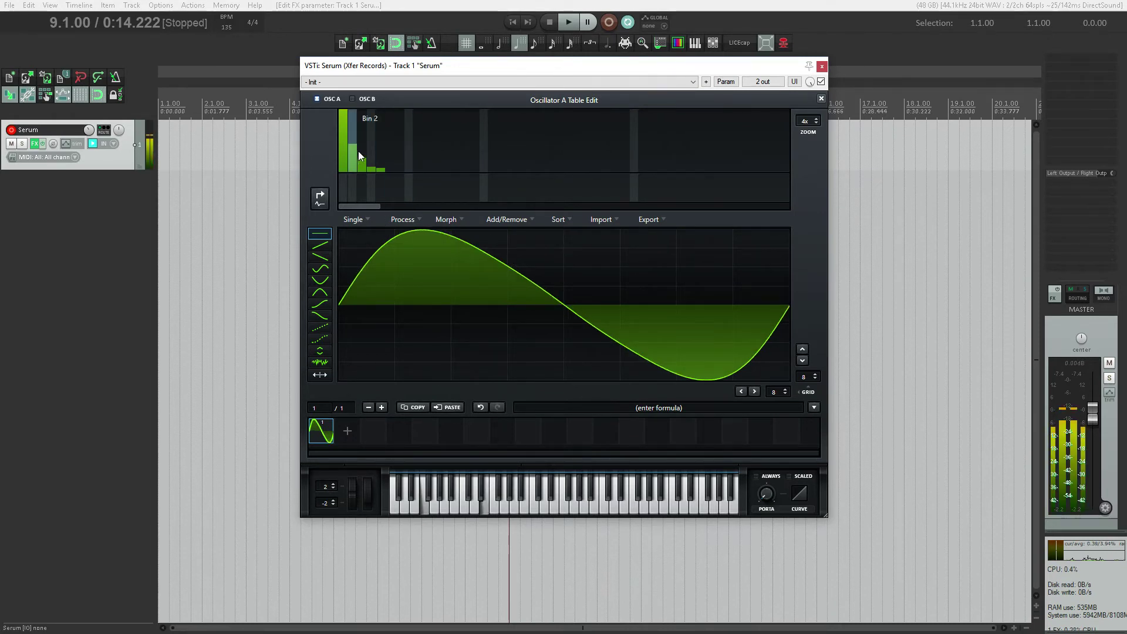
mouse_move(354, 153)
mouse_down()
mouse_move(391, 188)
mouse_move(359, 172)
mouse_up()
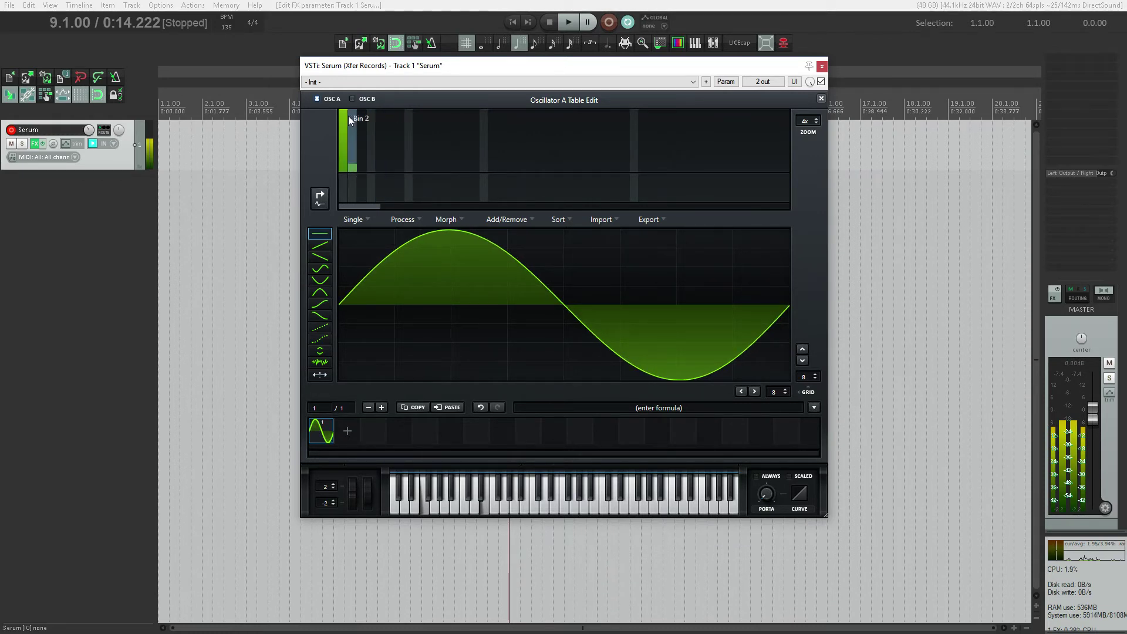
mouse_move(348, 115)
mouse_down()
mouse_move(525, 151)
mouse_move(811, 167)
mouse_up()
drag(469, 141, 511, 144)
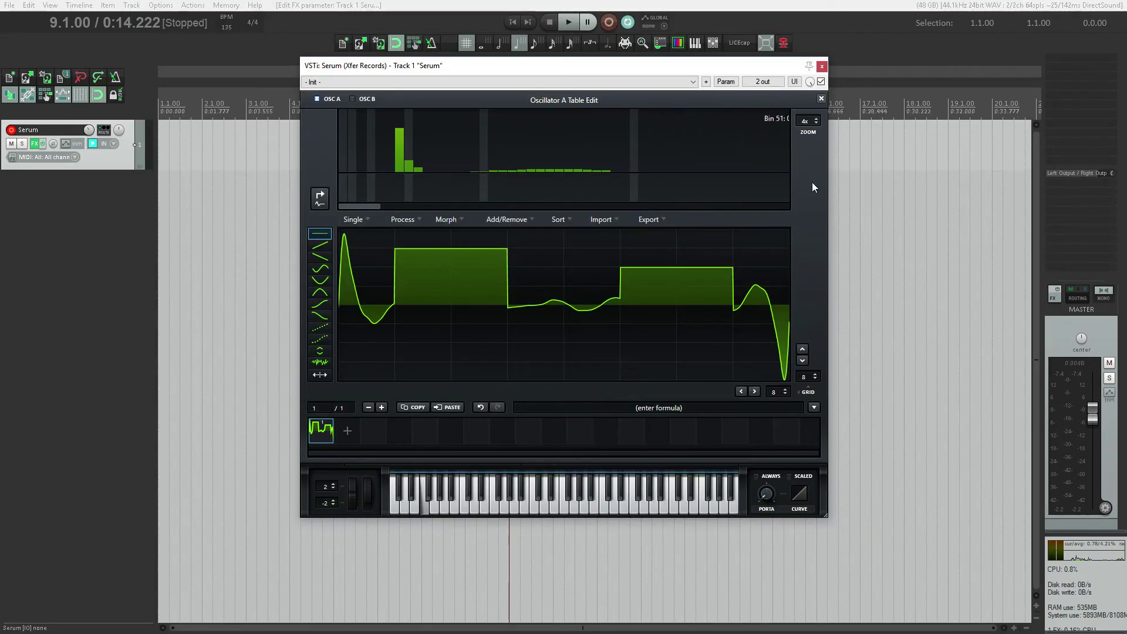
Step: Set a small phase value on bin 4, lower bin 7, and raise isolated harmonics at bins 12, 17, 23, 35, 36 and 43
click(374, 196)
click(403, 162)
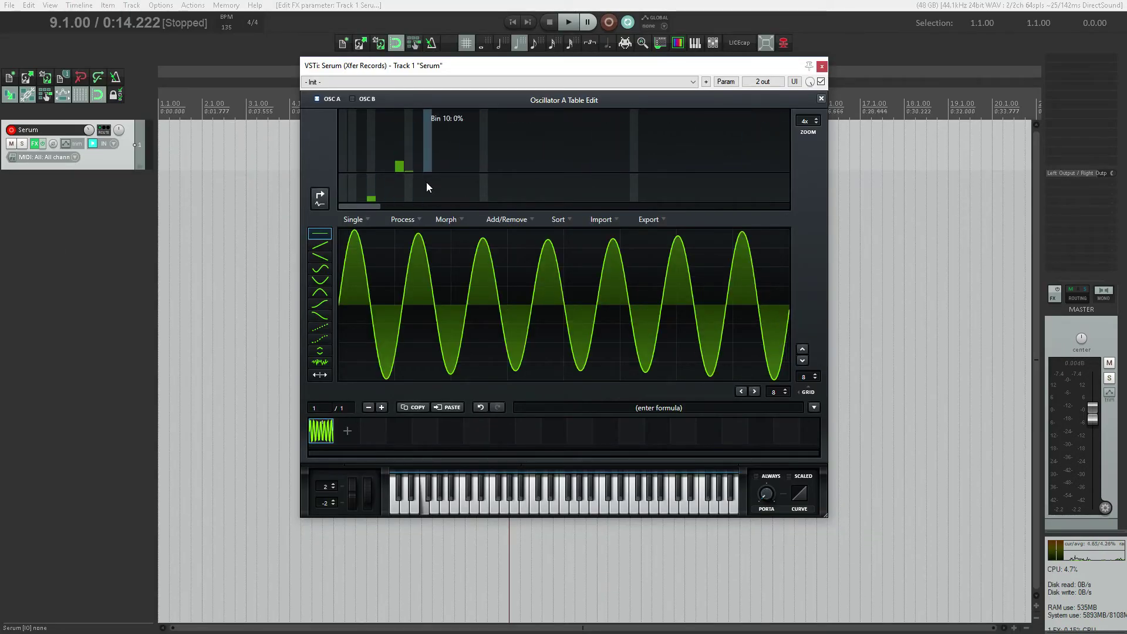
click(490, 138)
click(549, 133)
click(662, 135)
click(671, 135)
click(738, 133)
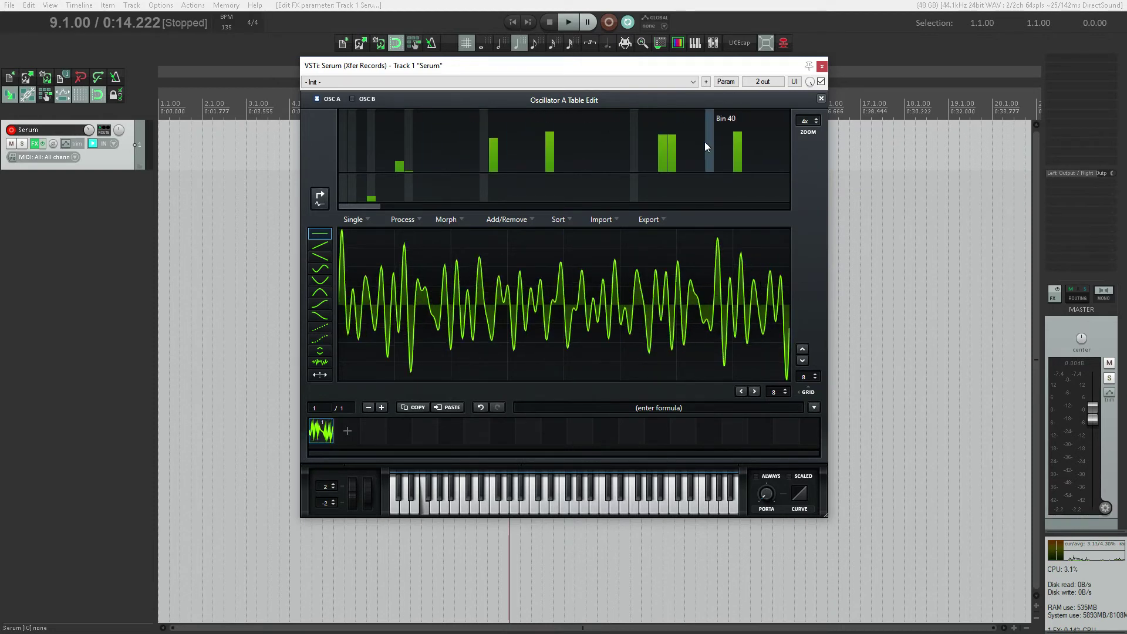
click(418, 154)
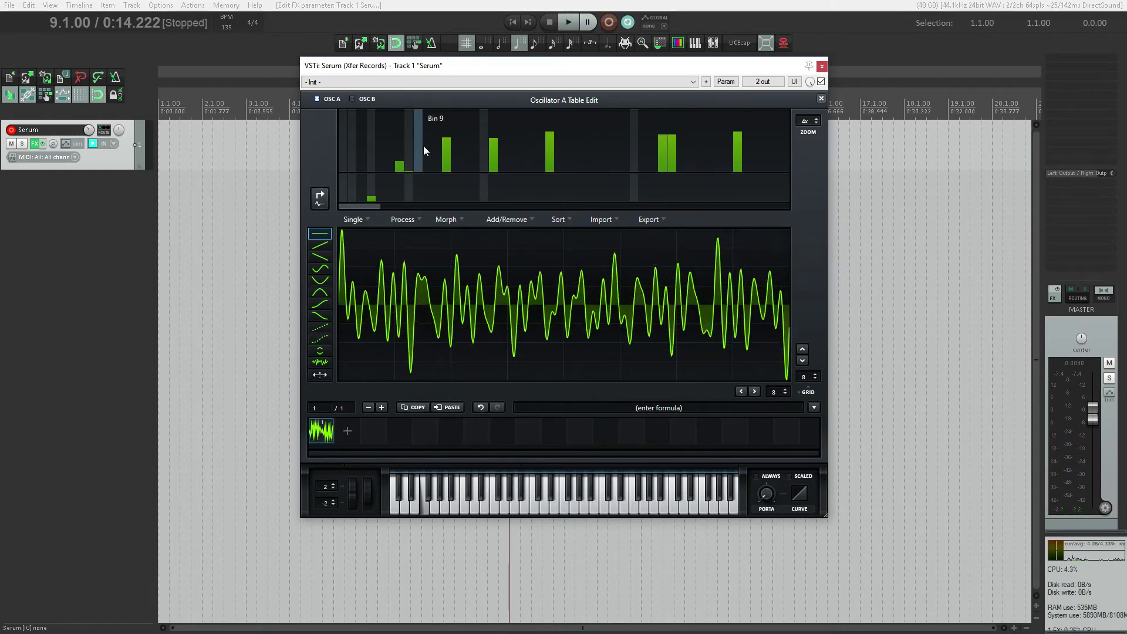
Step: Draw a rising harmonic slope up to bin 12 and a falling one over bins 25 to 29, with a wavy phase curve from bin 4 to 46
drag(424, 146, 452, 105)
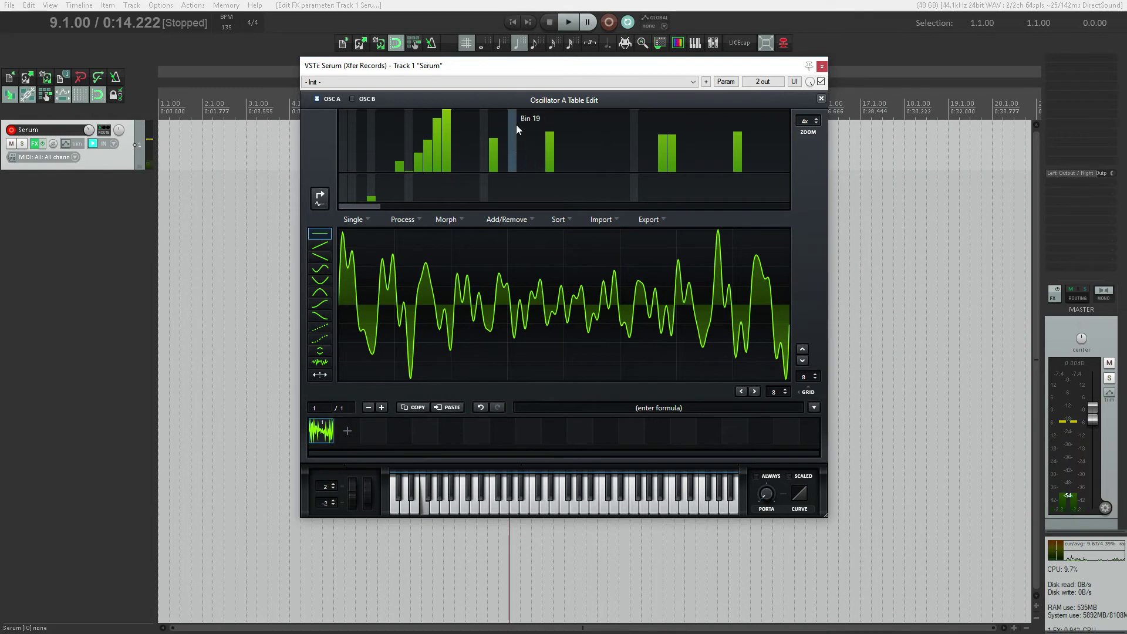
drag(568, 133, 610, 168)
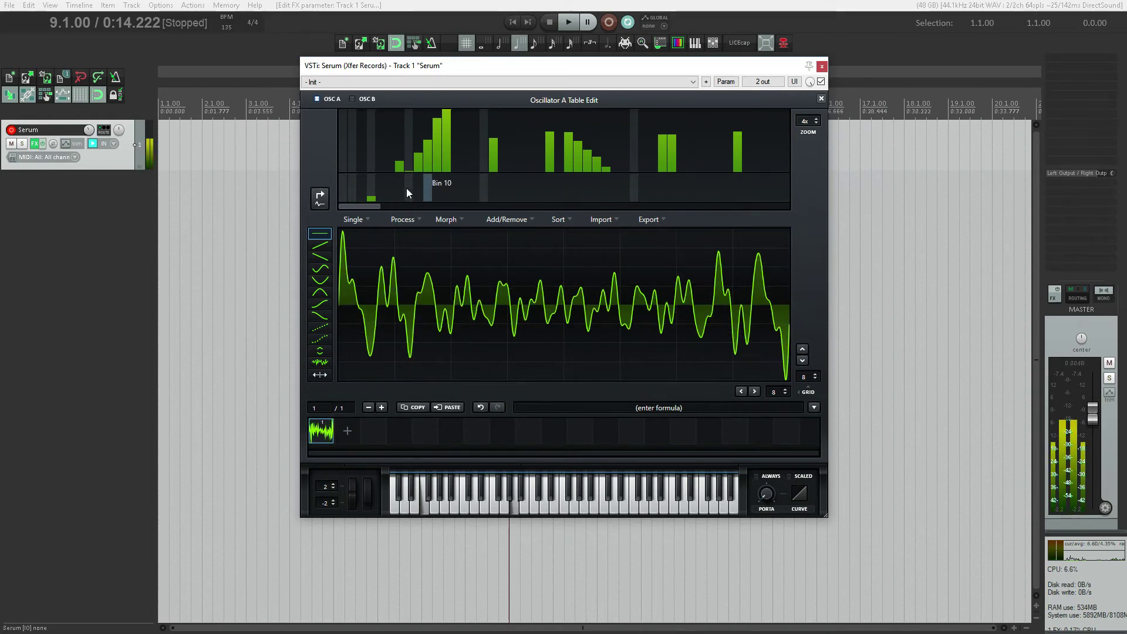
drag(383, 189, 795, 185)
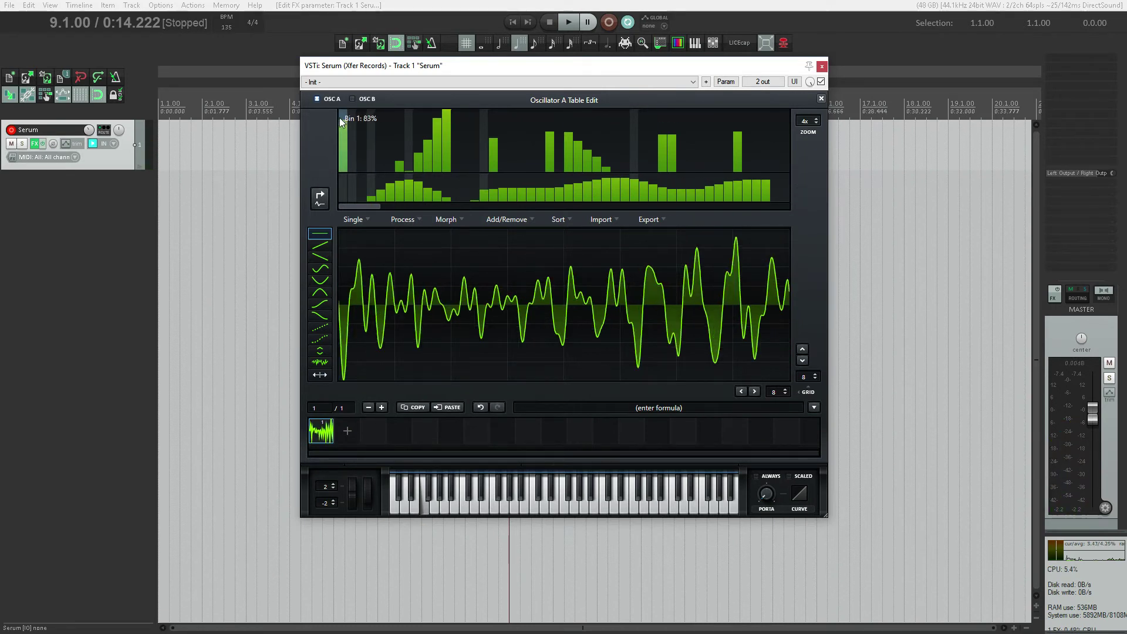
Step: Raise bins 1, 4, 8 and 16 close to full height and draw tall, uneven harmonics from bin 32 upward
drag(343, 126, 339, 103)
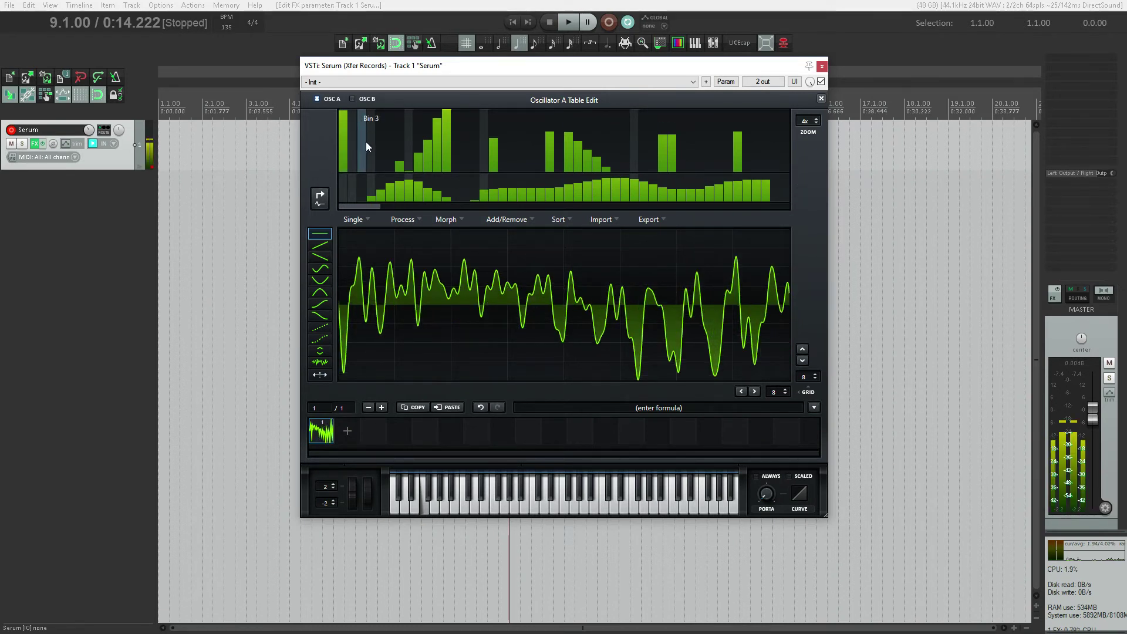
drag(372, 145, 374, 121)
click(409, 117)
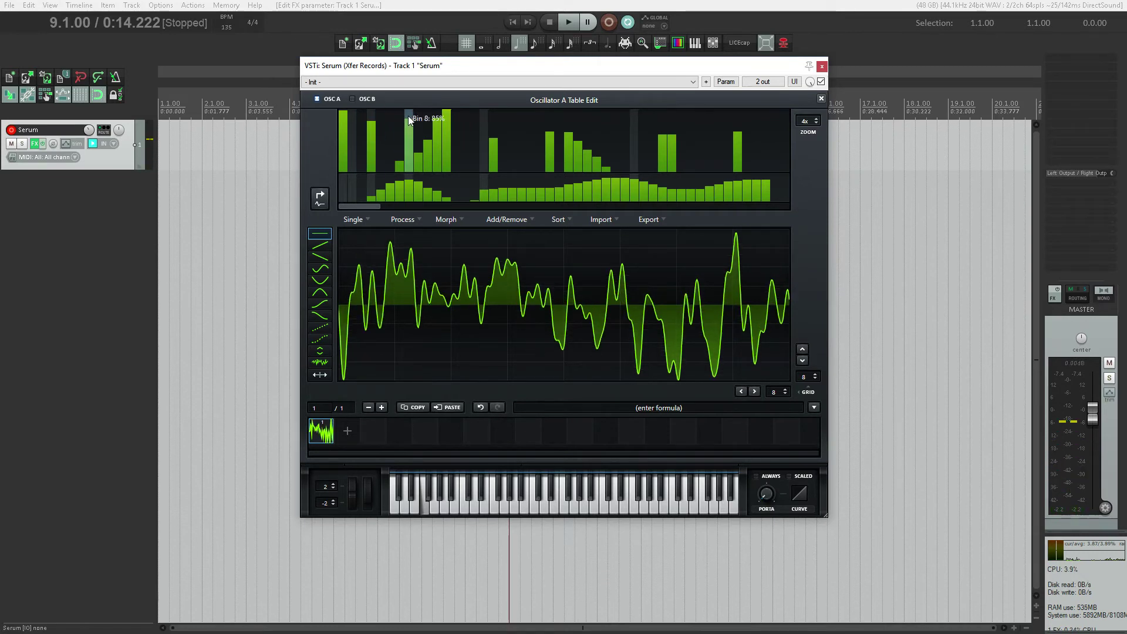
click(485, 141)
drag(485, 141, 486, 119)
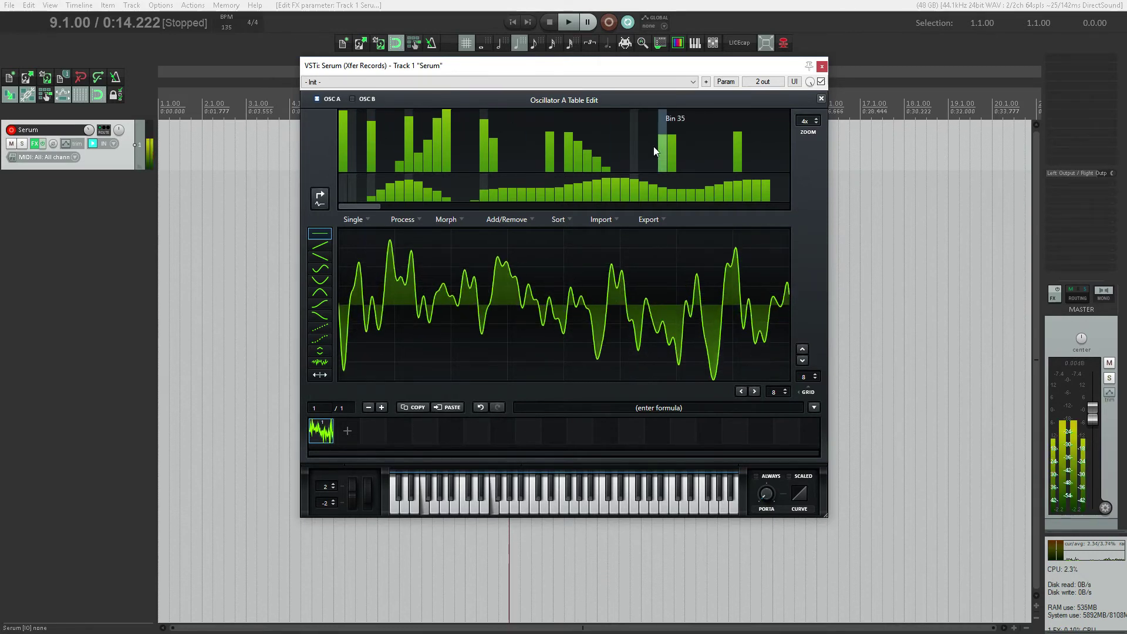
mouse_move(636, 144)
mouse_down()
mouse_move(641, 91)
mouse_move(651, 134)
mouse_move(693, 133)
mouse_move(742, 100)
mouse_move(762, 150)
mouse_up()
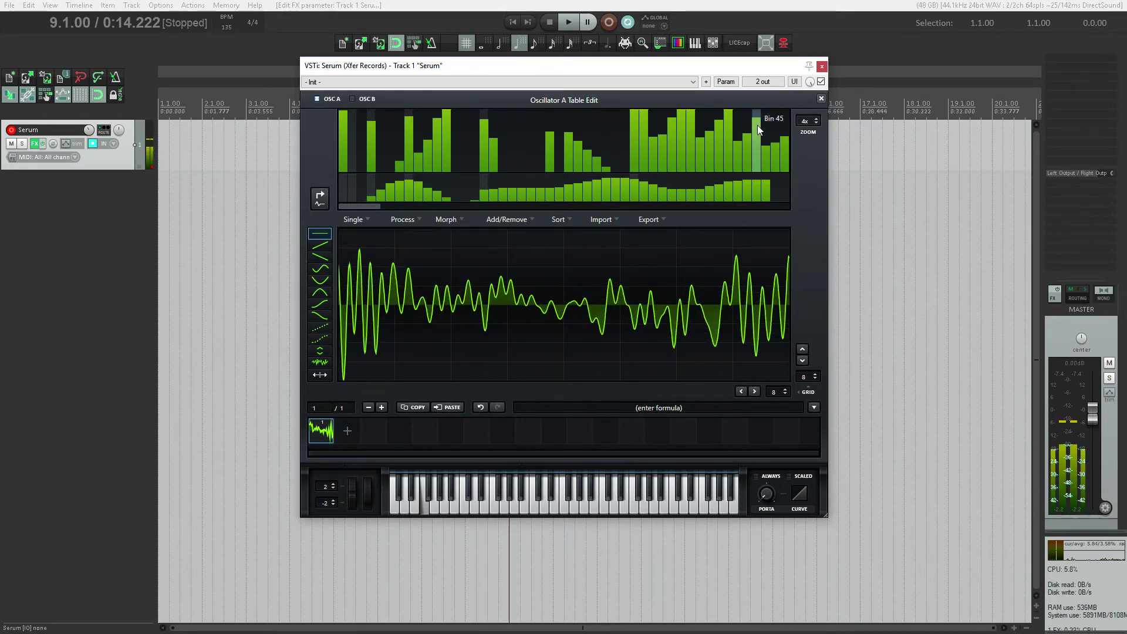
double_click(757, 125)
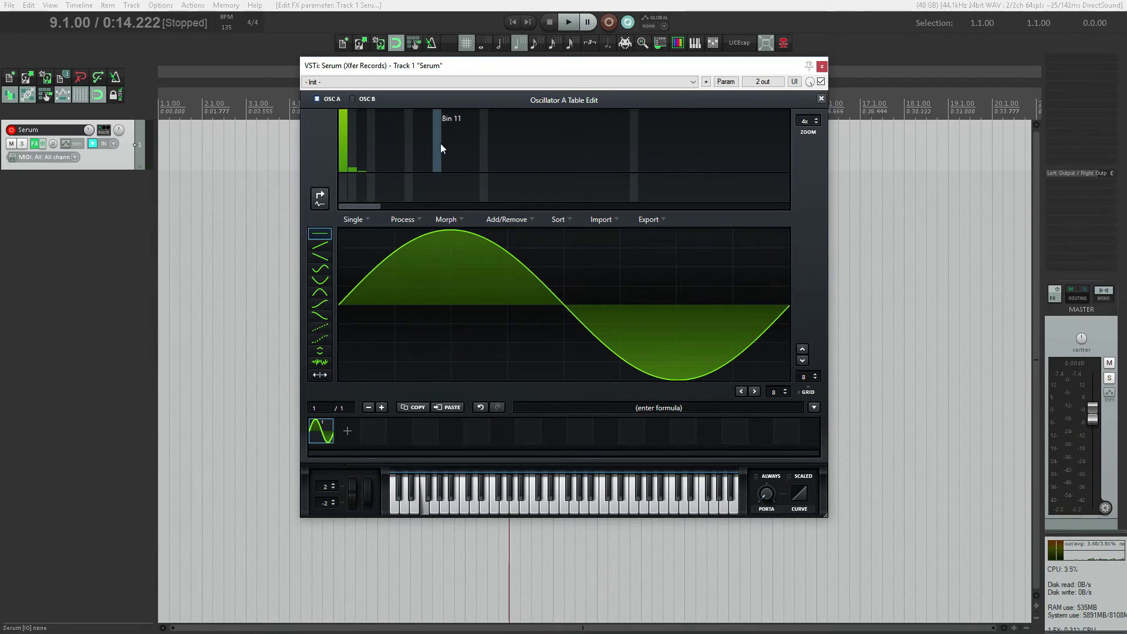
Step: Raise isolated harmonics at bins 5, 10, 14, 19, 24, 36, 40 and 45 to nearly full height
click(431, 114)
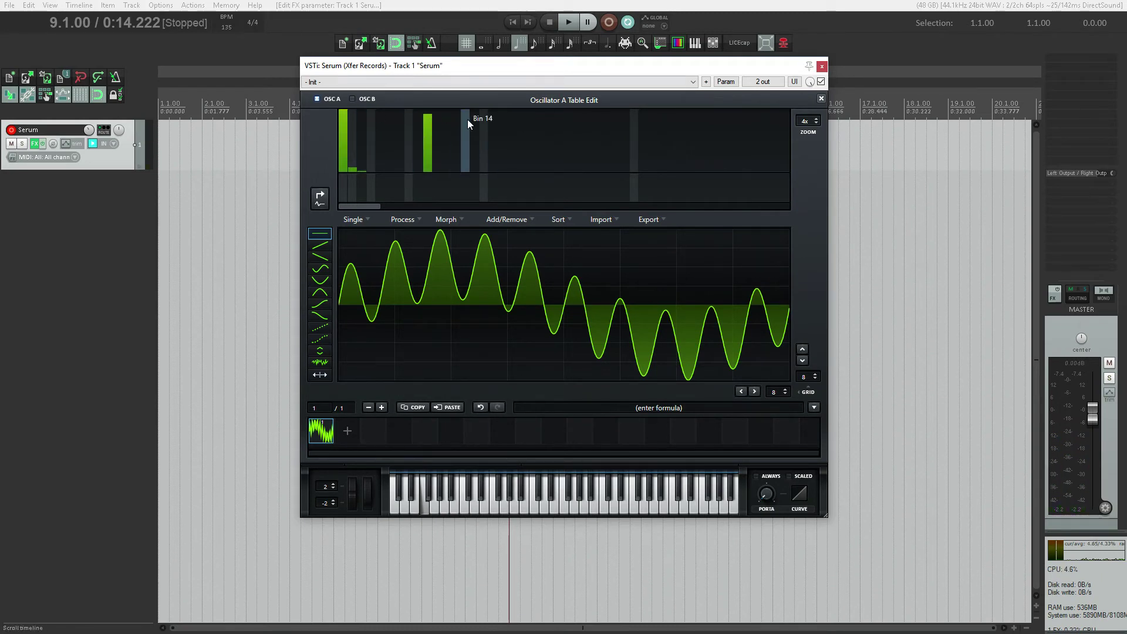
click(513, 114)
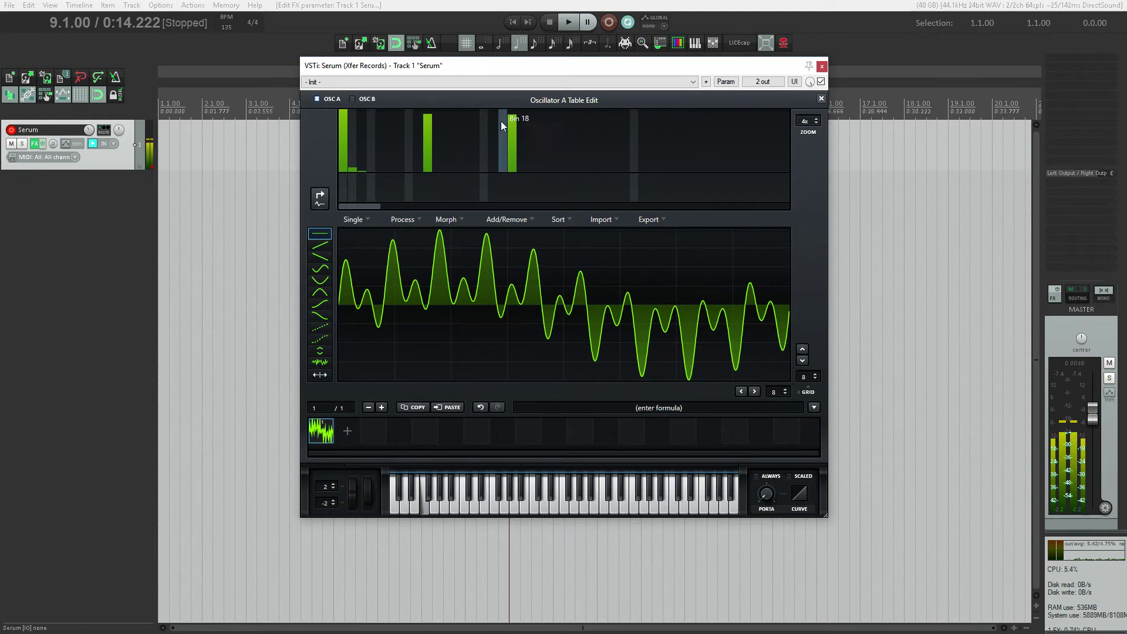
click(379, 115)
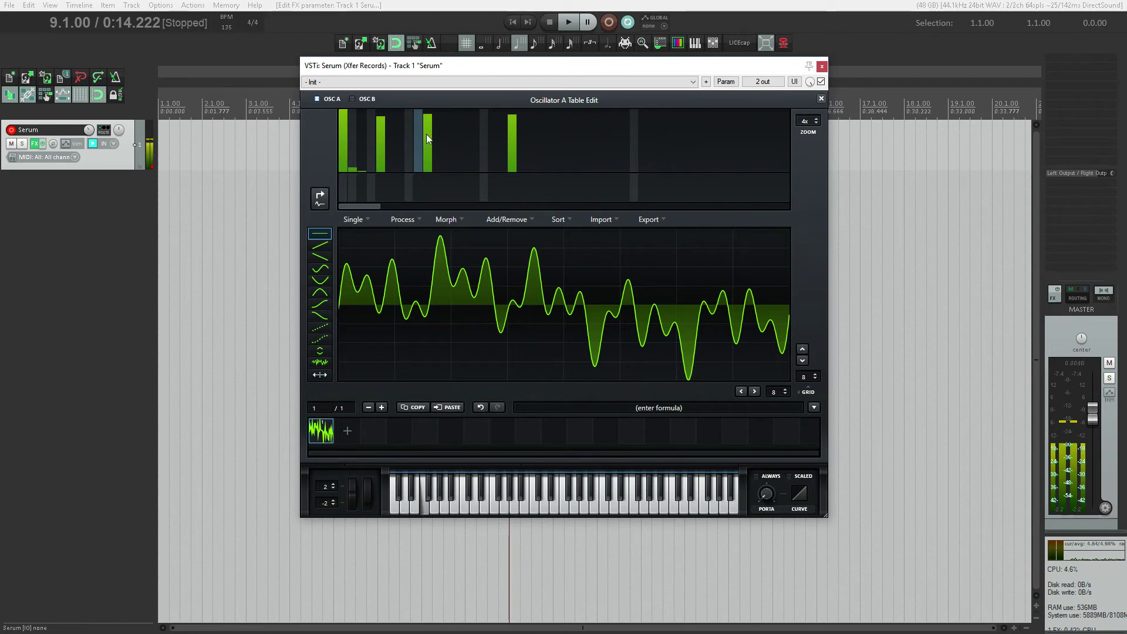
click(466, 121)
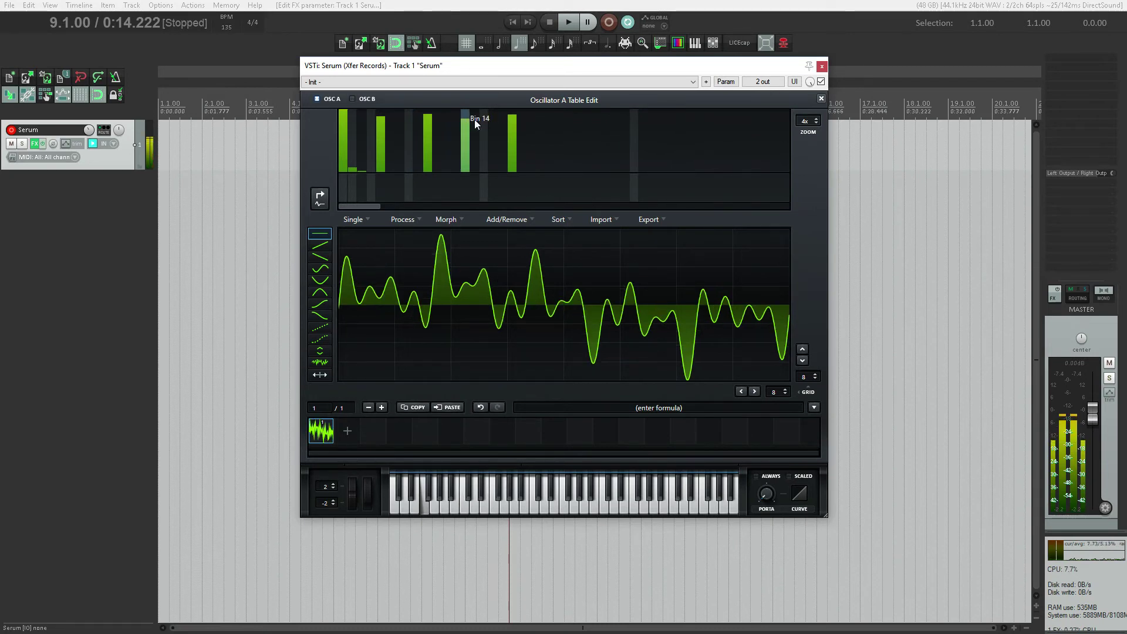
click(560, 119)
click(672, 117)
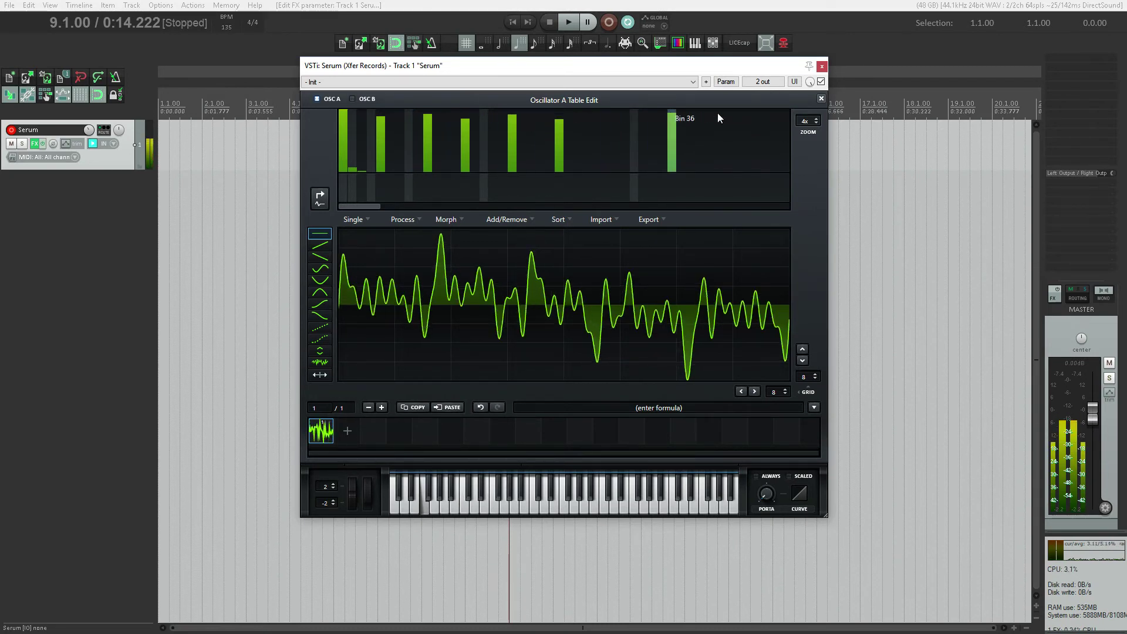
click(755, 118)
click(709, 119)
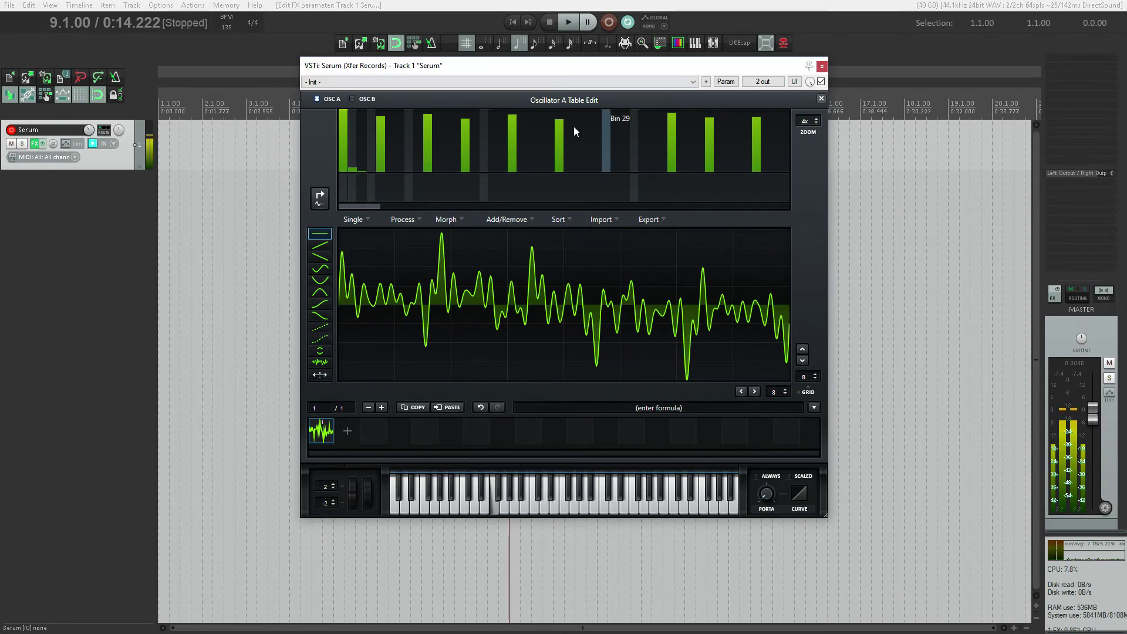
Step: Fill in more isolated tall harmonics at bins 17, 22, 27, 29, 31, 33 and 34
mouse_move(573, 126)
mouse_down()
mouse_move(590, 112)
mouse_move(656, 112)
mouse_up()
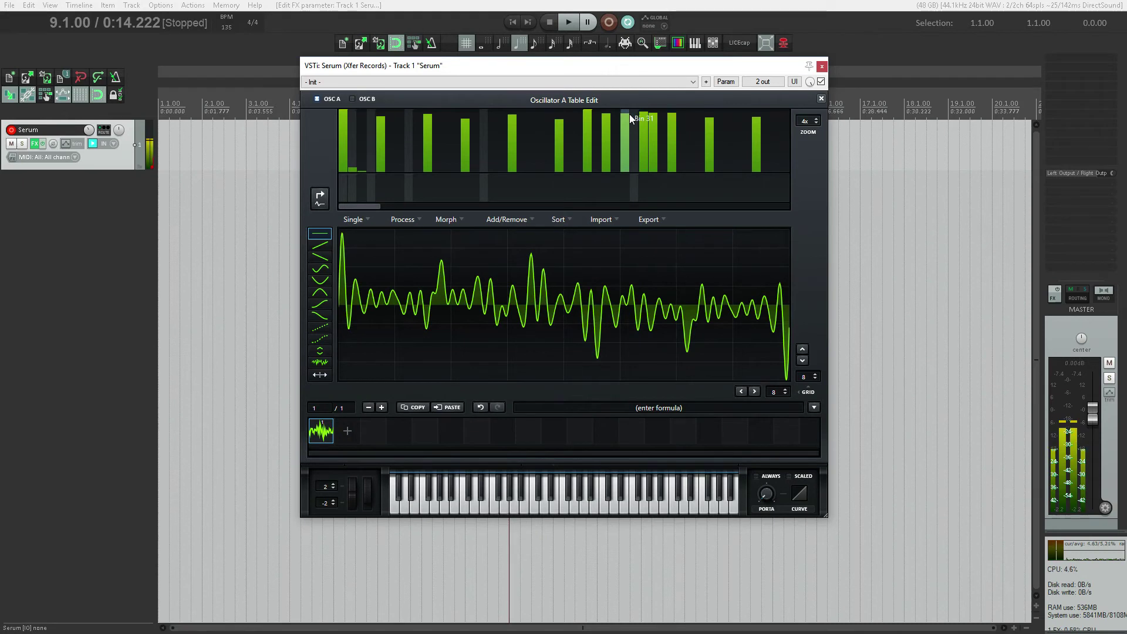
click(497, 126)
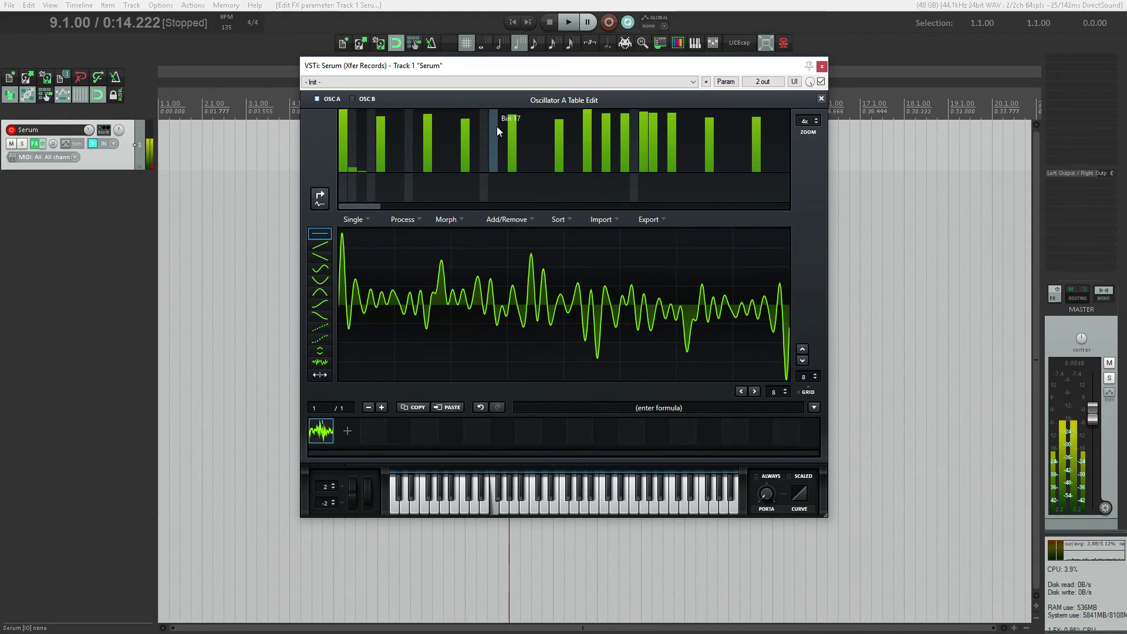
click(537, 131)
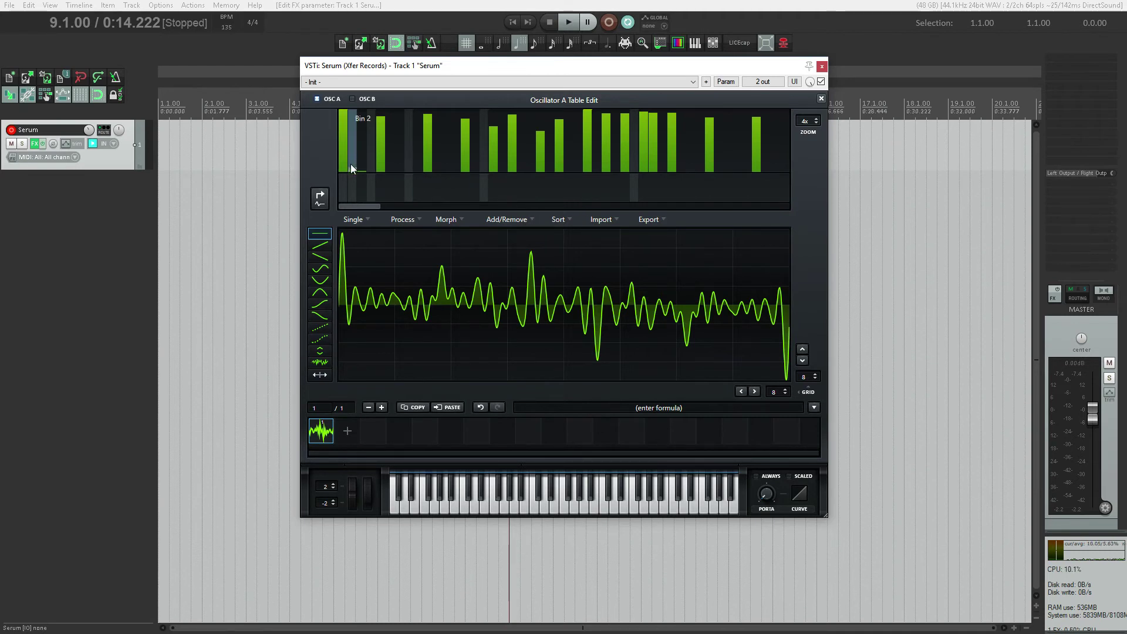
Step: Redraw the harmonics with bins 1 to 3 at full height and a falling slope over bins 4 to 10
mouse_move(350, 167)
mouse_down()
mouse_move(410, 199)
mouse_move(559, 170)
mouse_move(784, 164)
mouse_move(395, 185)
mouse_move(477, 154)
mouse_move(714, 145)
mouse_up()
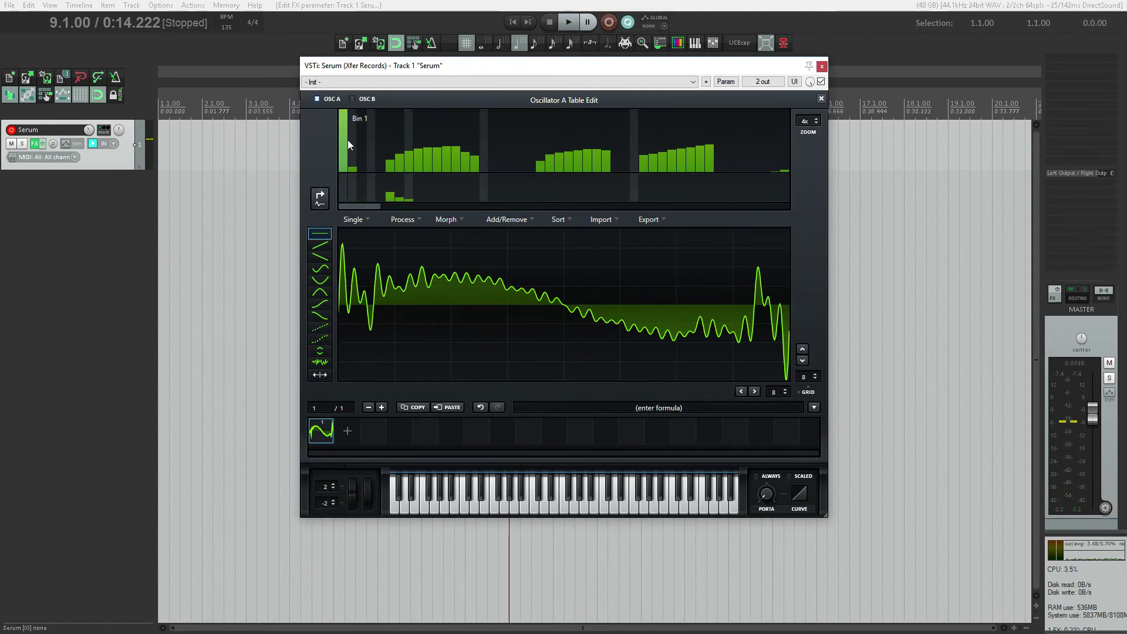
mouse_move(350, 140)
mouse_down()
mouse_move(373, 112)
mouse_move(464, 175)
mouse_up()
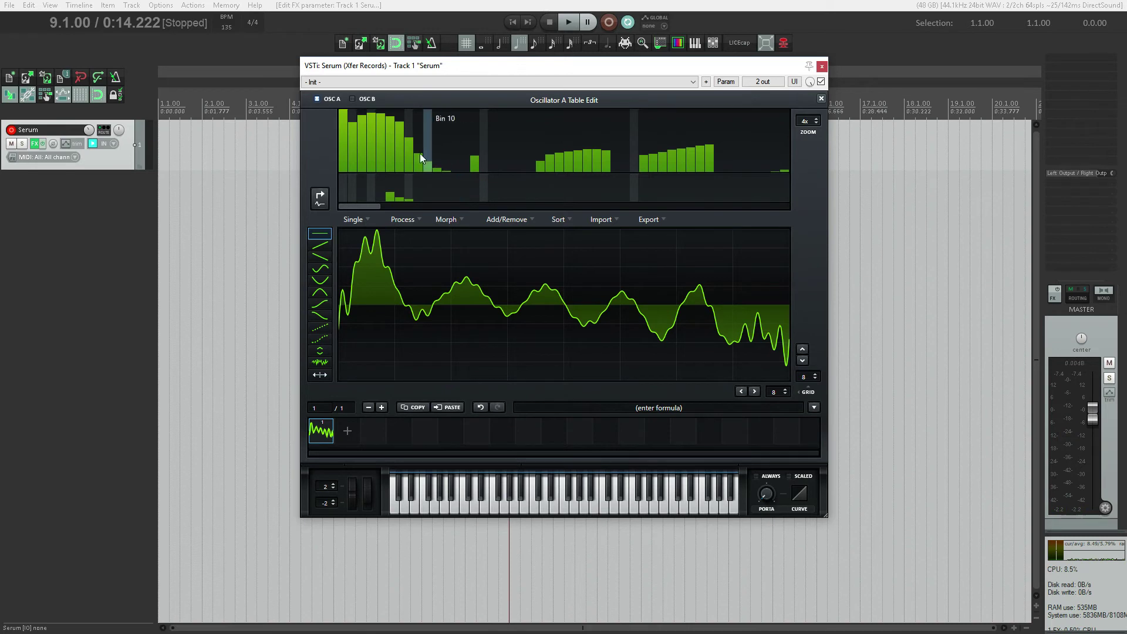
mouse_move(502, 160)
mouse_down()
mouse_move(557, 160)
mouse_move(559, 144)
mouse_move(712, 154)
mouse_move(636, 184)
mouse_move(545, 197)
mouse_move(527, 194)
mouse_move(530, 162)
mouse_move(468, 176)
mouse_move(371, 139)
mouse_move(356, 98)
mouse_move(379, 123)
mouse_up()
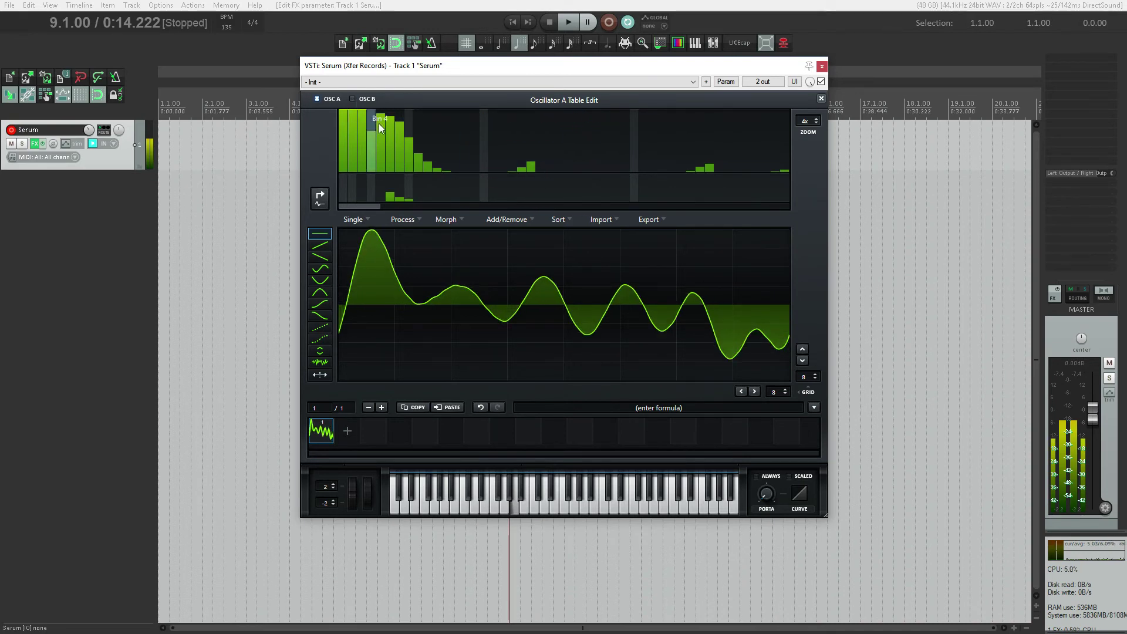
drag(418, 168, 446, 178)
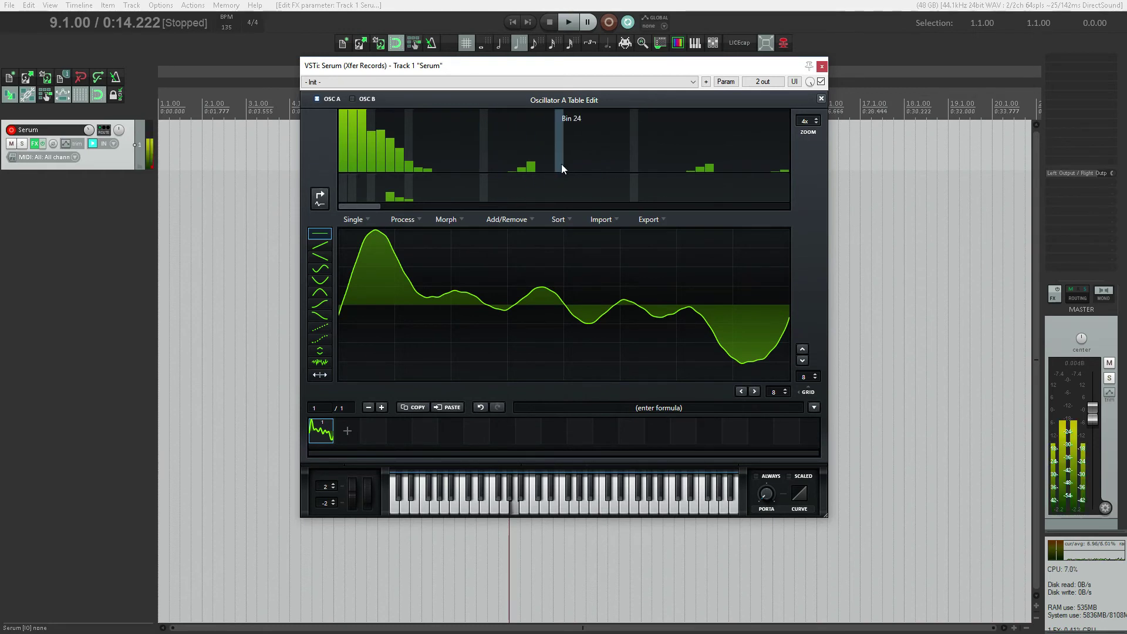
Step: Redraw the harmonics from bin 4 to 28 as a gently falling band, with low humps over bins 31 to 36 and 39 to 46
mouse_move(557, 160)
mouse_down()
mouse_move(573, 147)
mouse_move(707, 165)
mouse_up()
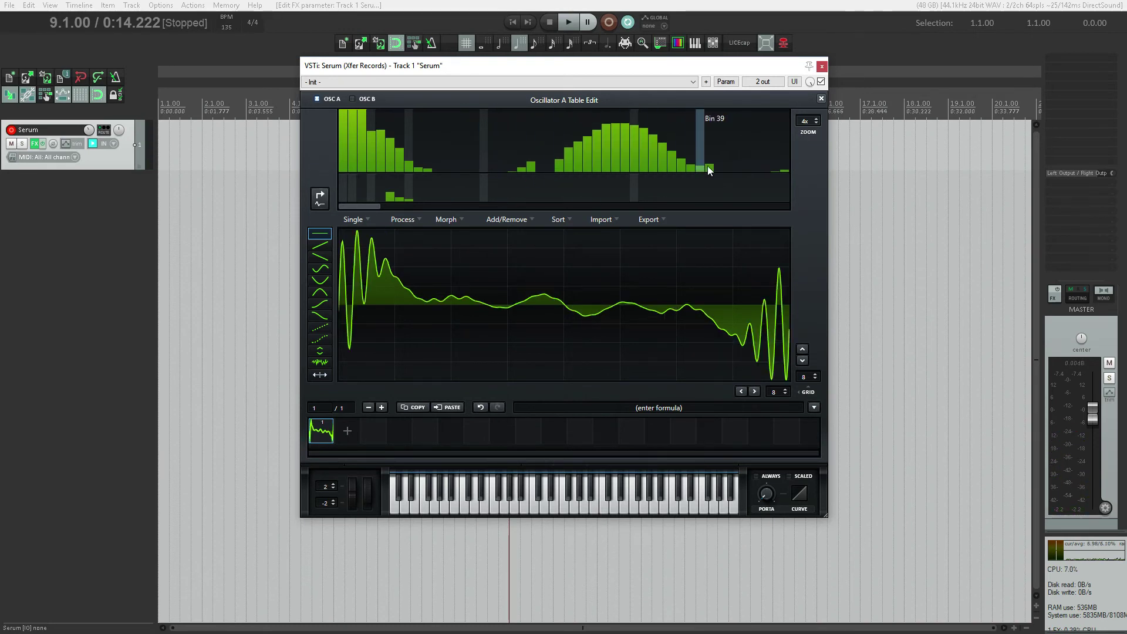
drag(467, 155, 612, 154)
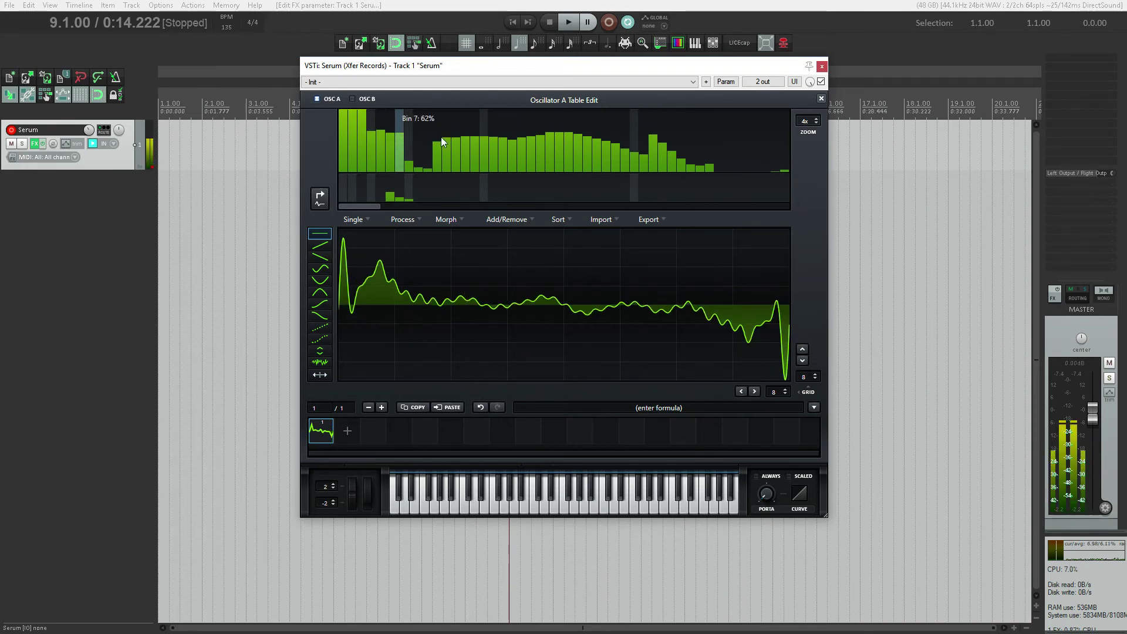
drag(370, 126, 725, 174)
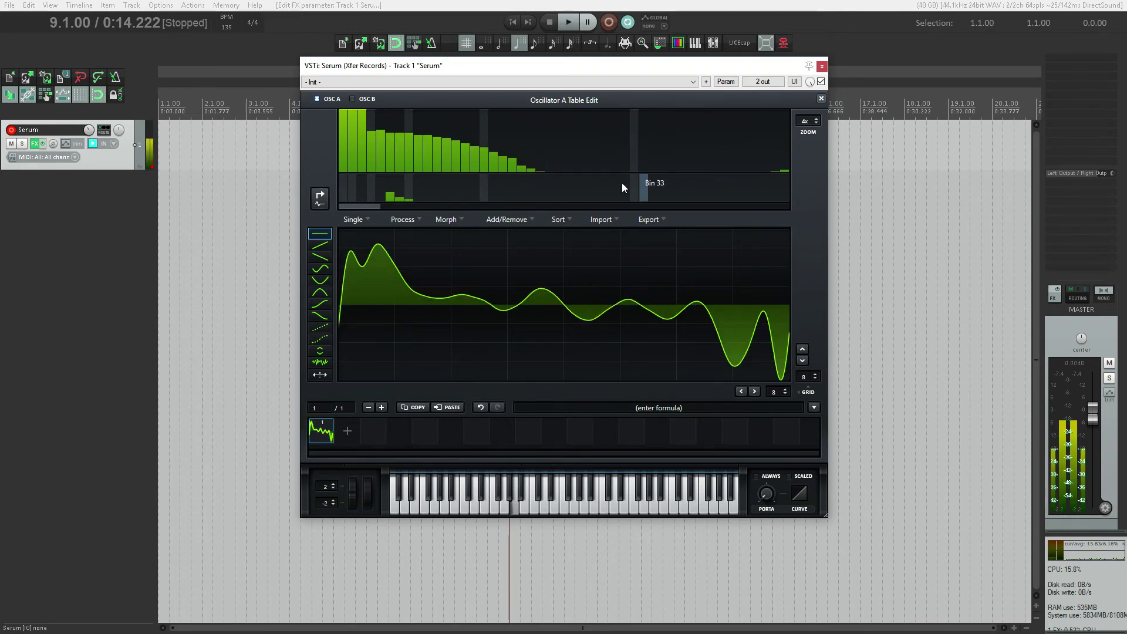
drag(566, 152, 784, 167)
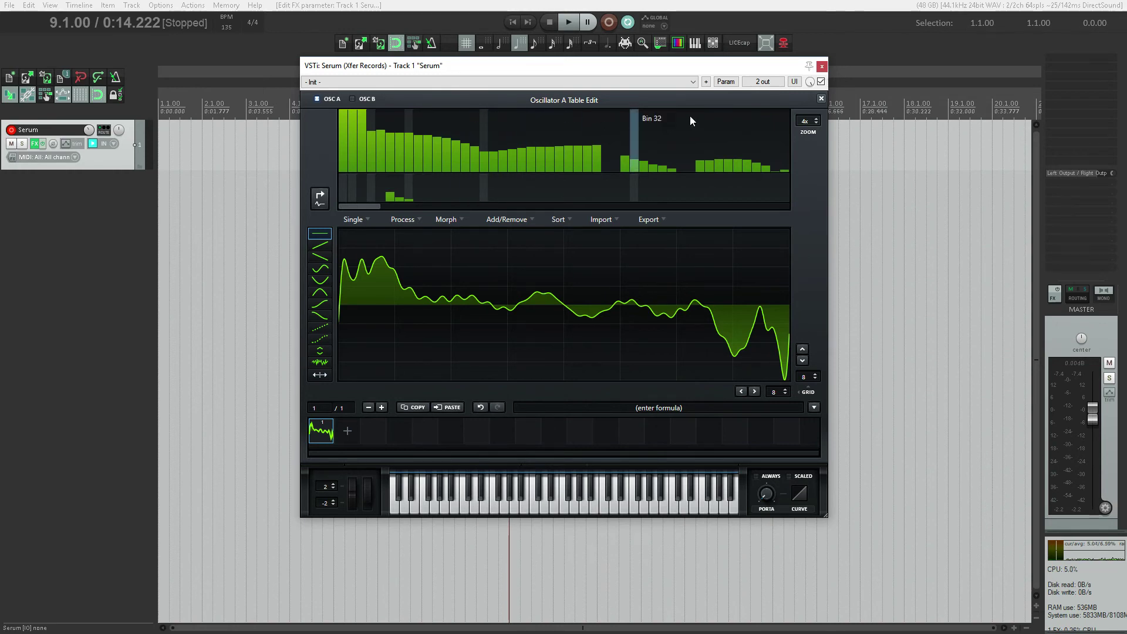
Step: Draw flat steps in the waveform, high in the second and fifth grid cells and low in the third and seventh
click(431, 253)
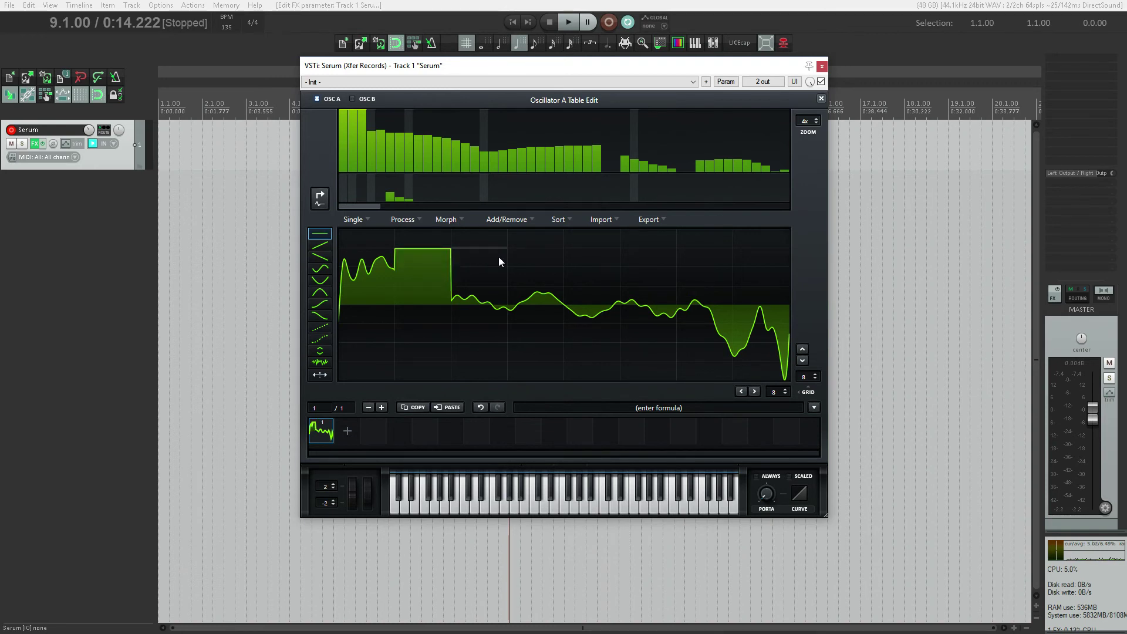
click(485, 361)
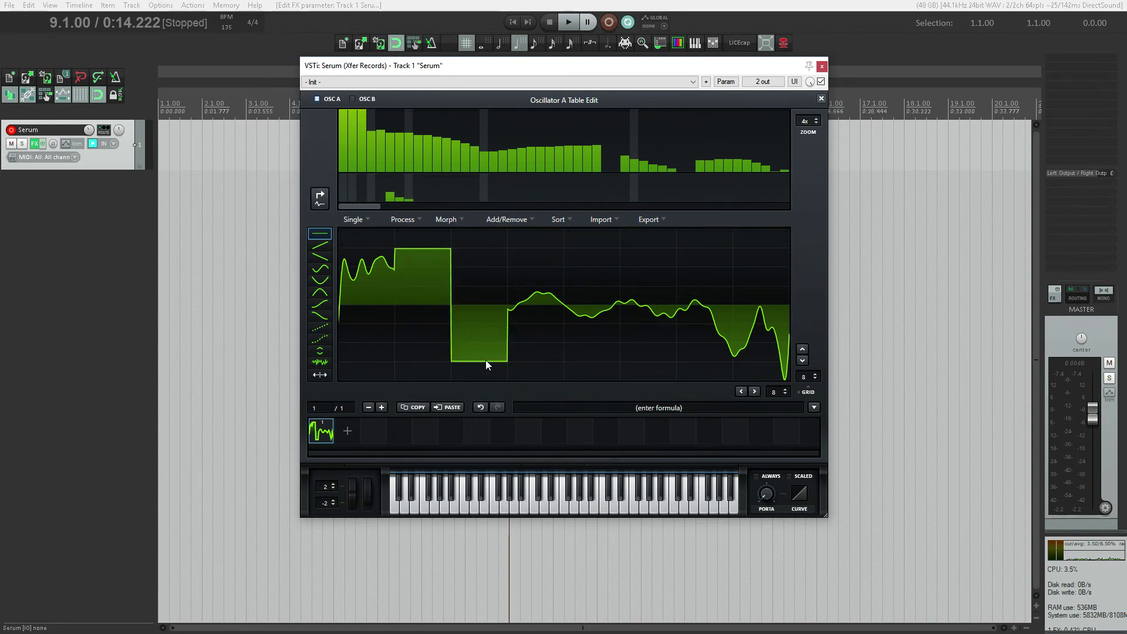
click(591, 252)
click(704, 373)
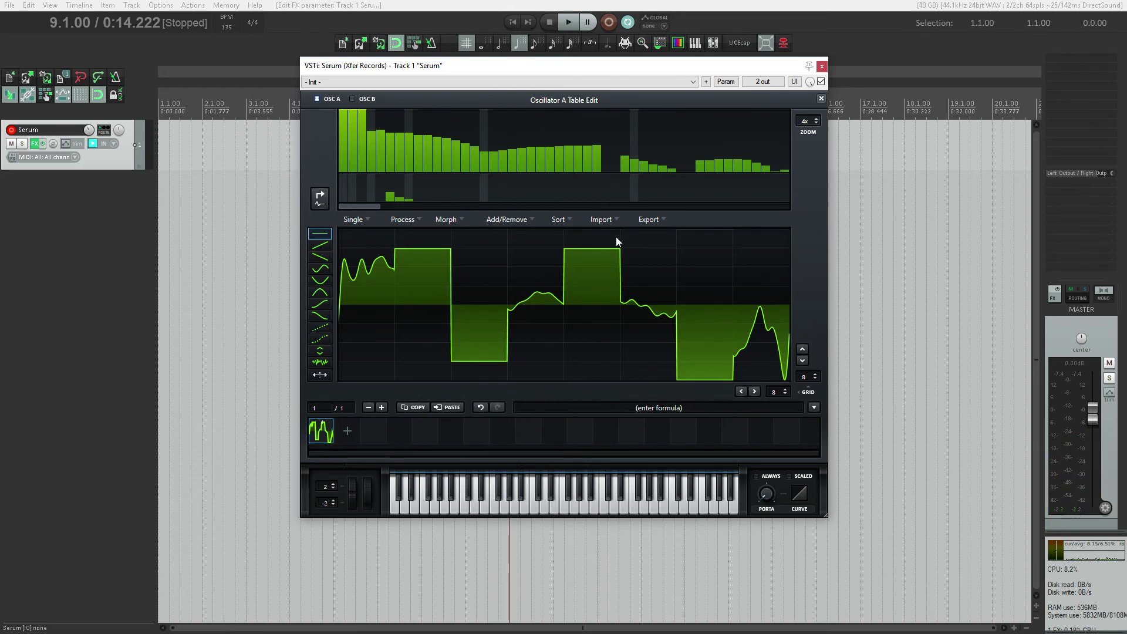
Step: Shift oscillator A's whole waveform horizontally by several grid cells so that it wraps around the frame
click(755, 392)
click(755, 392)
click(755, 391)
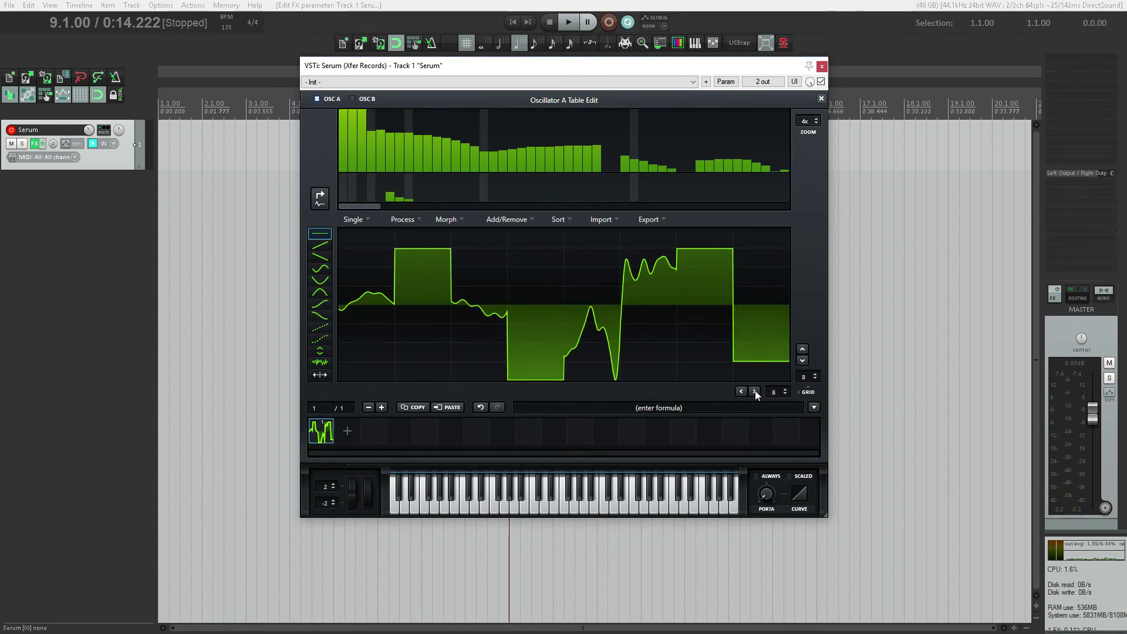
Step: Set the horizontal grid to 26 and draw narrow flat steps at alternating high and low levels across the waveform
scroll(784, 389, up, 6)
click(487, 260)
click(642, 342)
click(699, 267)
click(746, 267)
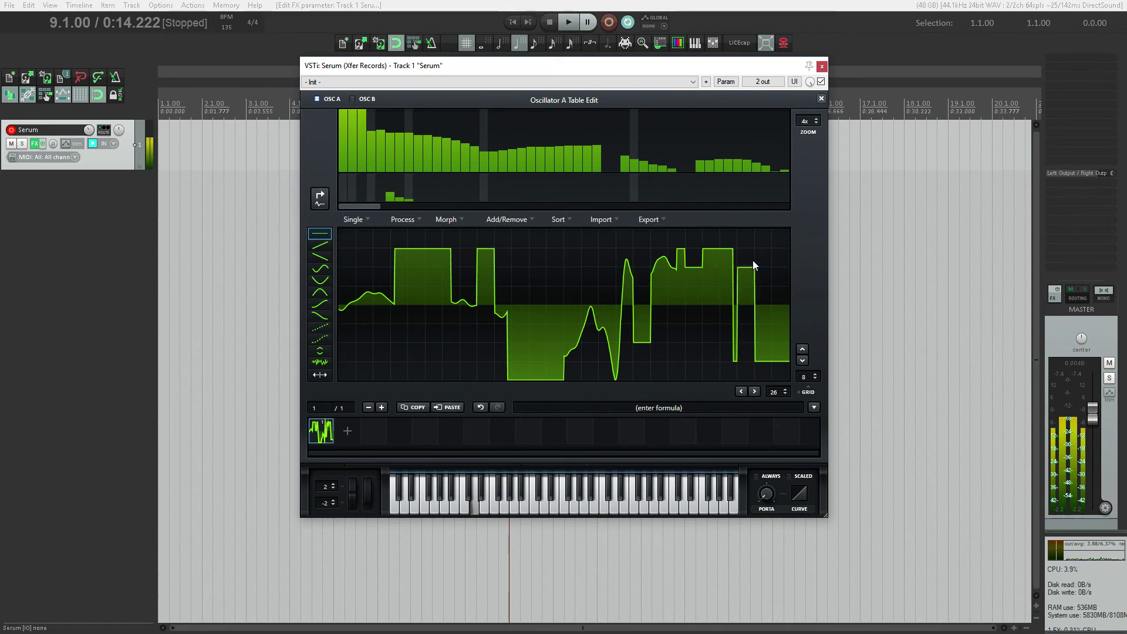
click(778, 232)
click(427, 360)
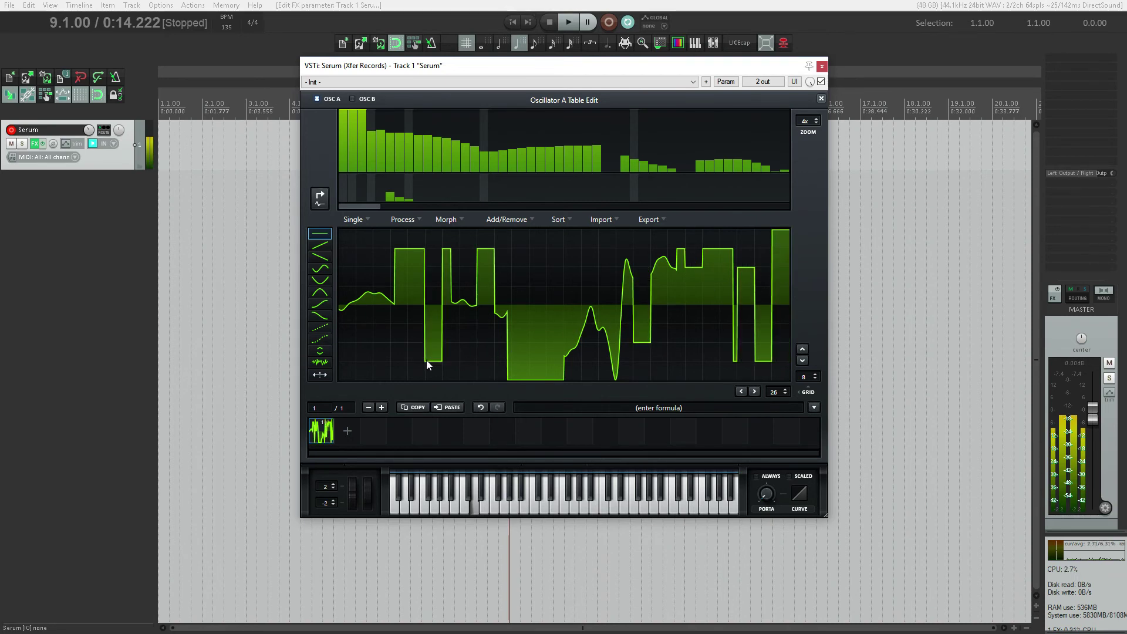
click(397, 379)
click(359, 235)
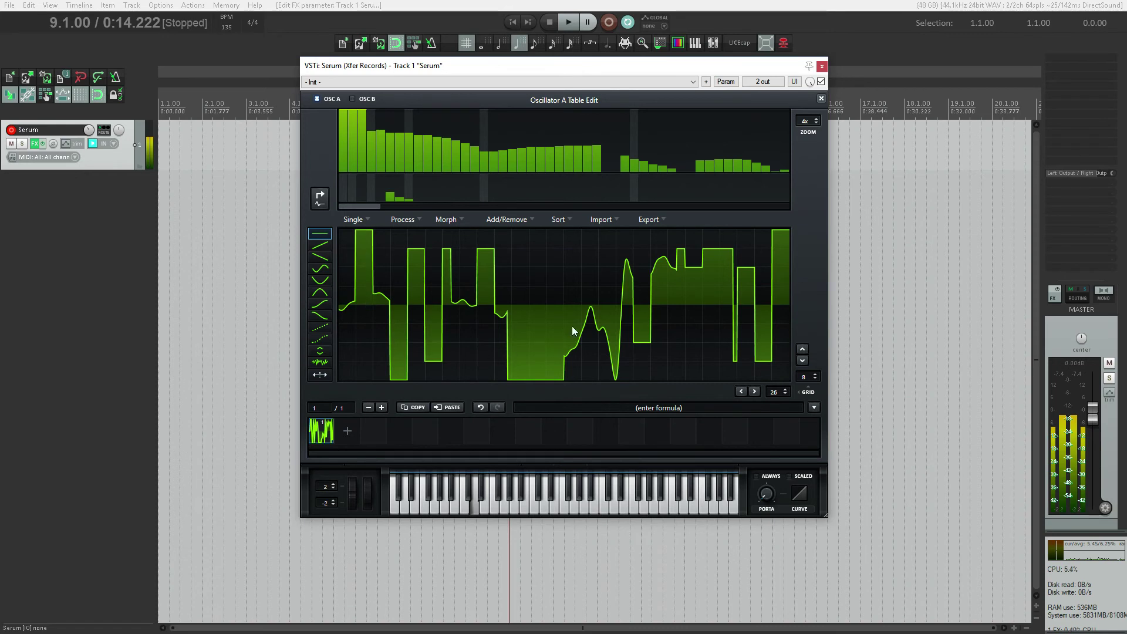
click(535, 250)
click(573, 237)
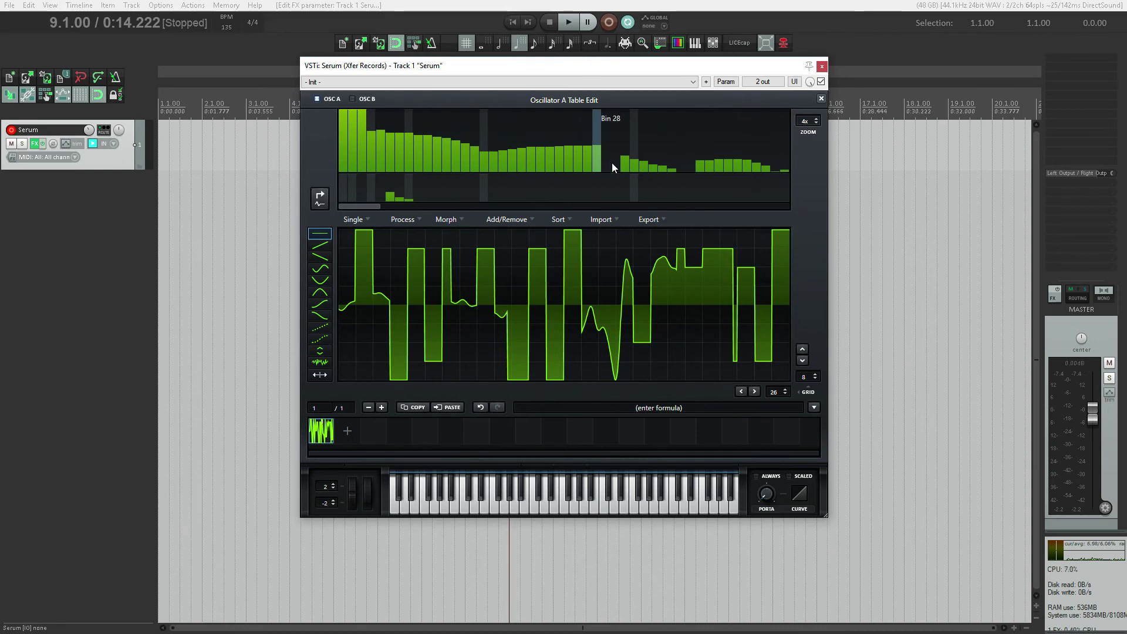
Step: Add a second wavetable frame, redrawing its harmonics from about bin 14 upward and drawing wide high and low flat steps across its waveform
click(349, 432)
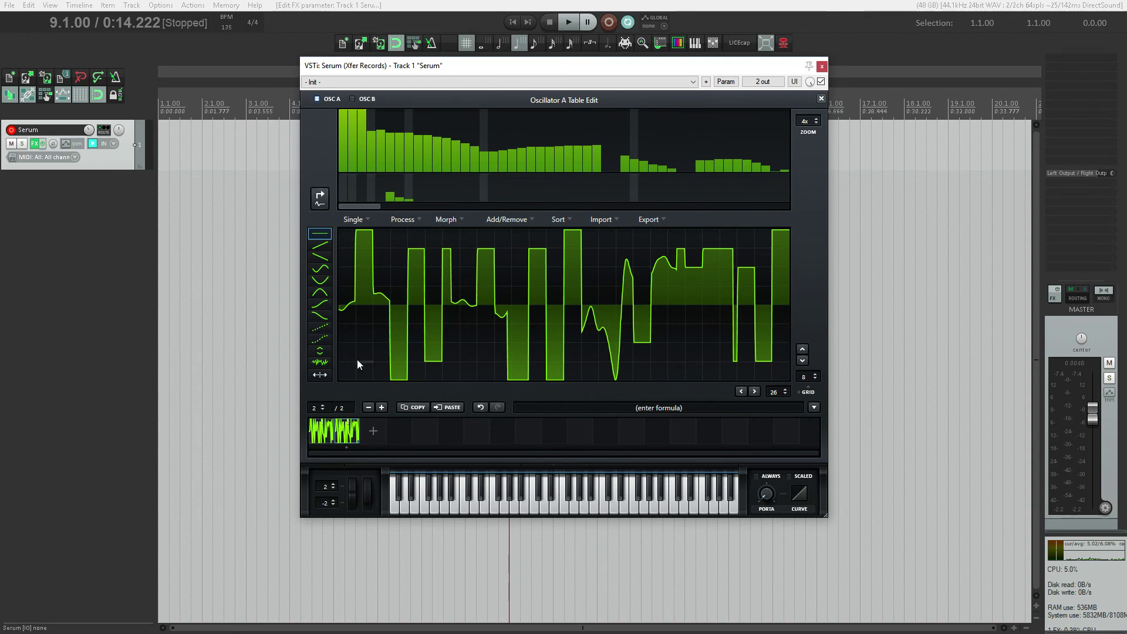
mouse_move(357, 364)
mouse_down()
mouse_move(639, 231)
mouse_move(906, 281)
mouse_up()
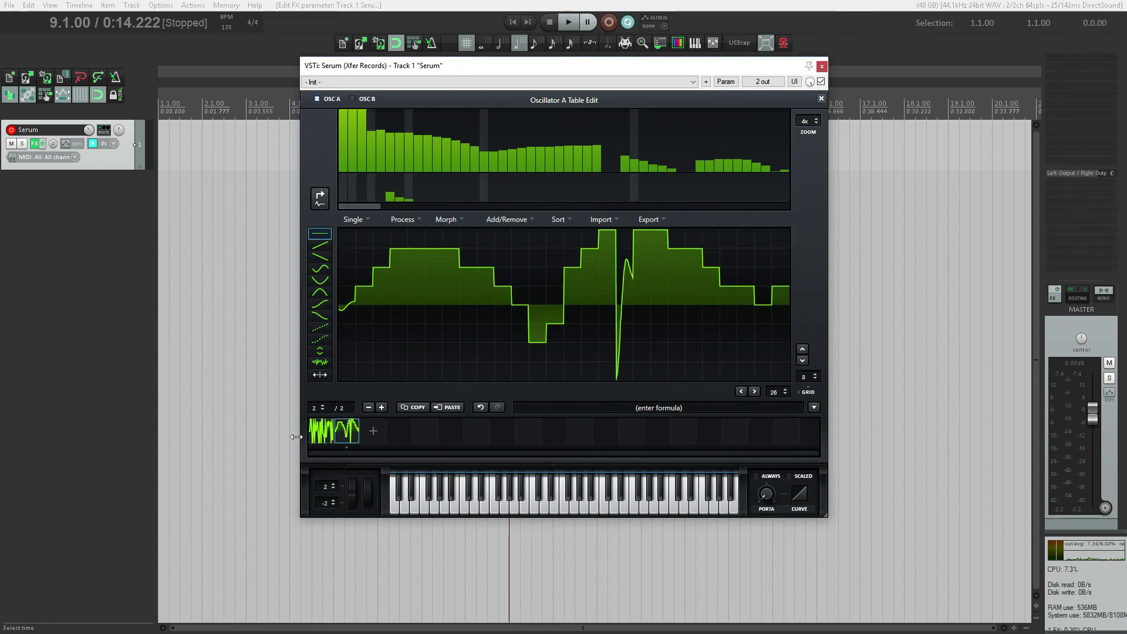
click(321, 442)
click(348, 431)
mouse_move(461, 147)
mouse_down()
mouse_move(467, 170)
mouse_move(580, 128)
mouse_move(643, 136)
mouse_move(741, 182)
mouse_up()
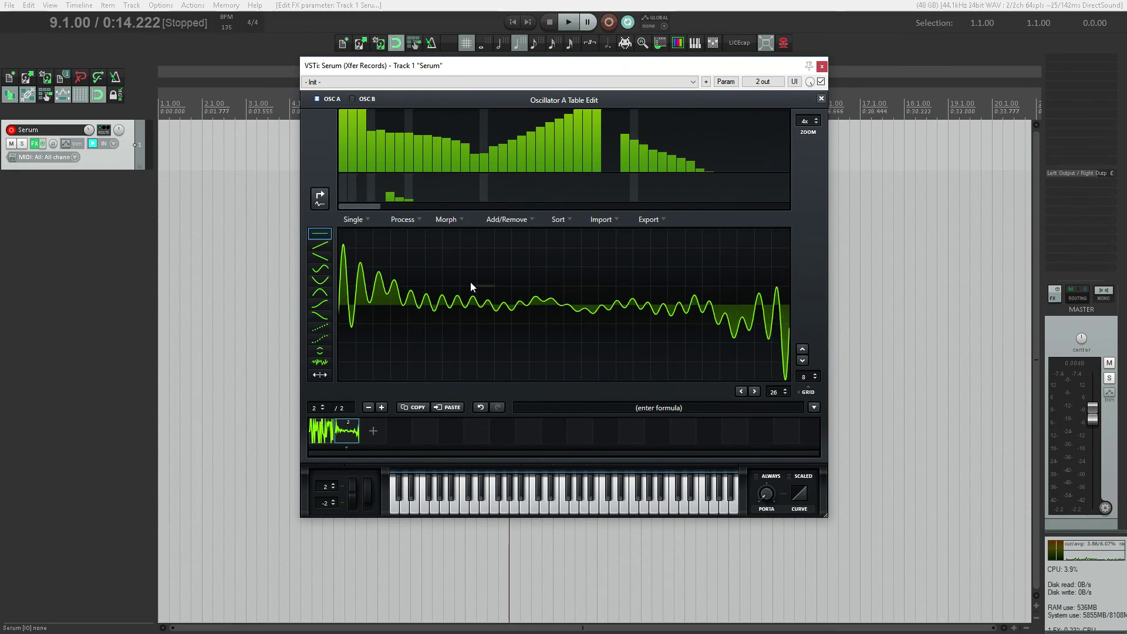
mouse_move(408, 317)
mouse_down()
mouse_move(580, 234)
mouse_move(664, 301)
mouse_move(738, 269)
mouse_move(773, 231)
mouse_up()
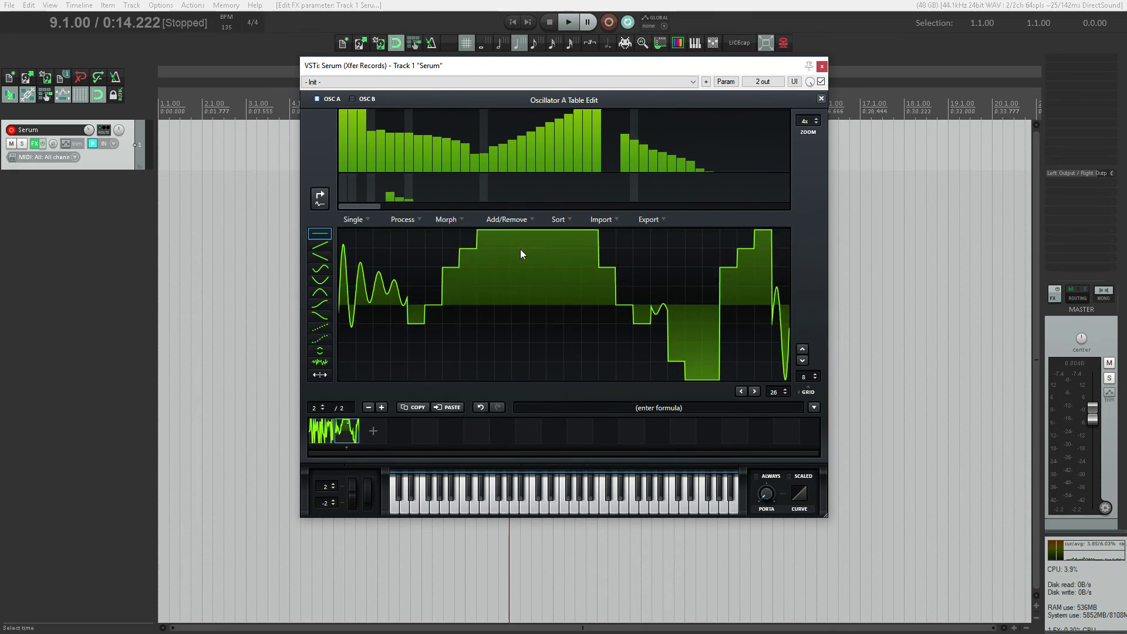
Step: Apply a spectral morph between the two frames and close the wavetable editor
click(446, 219)
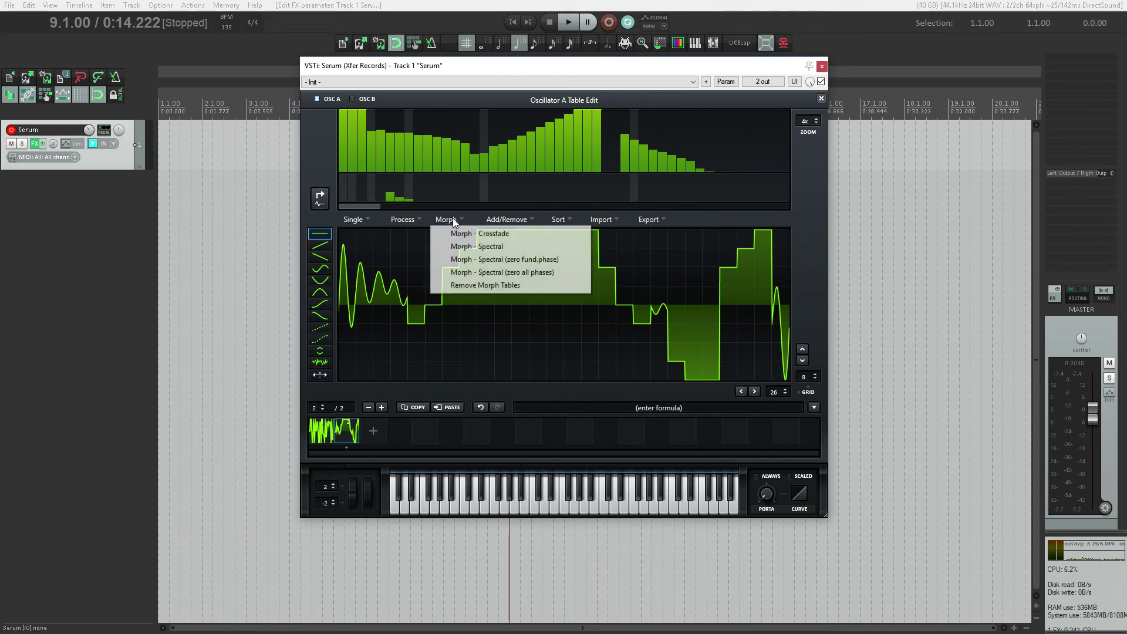
click(467, 251)
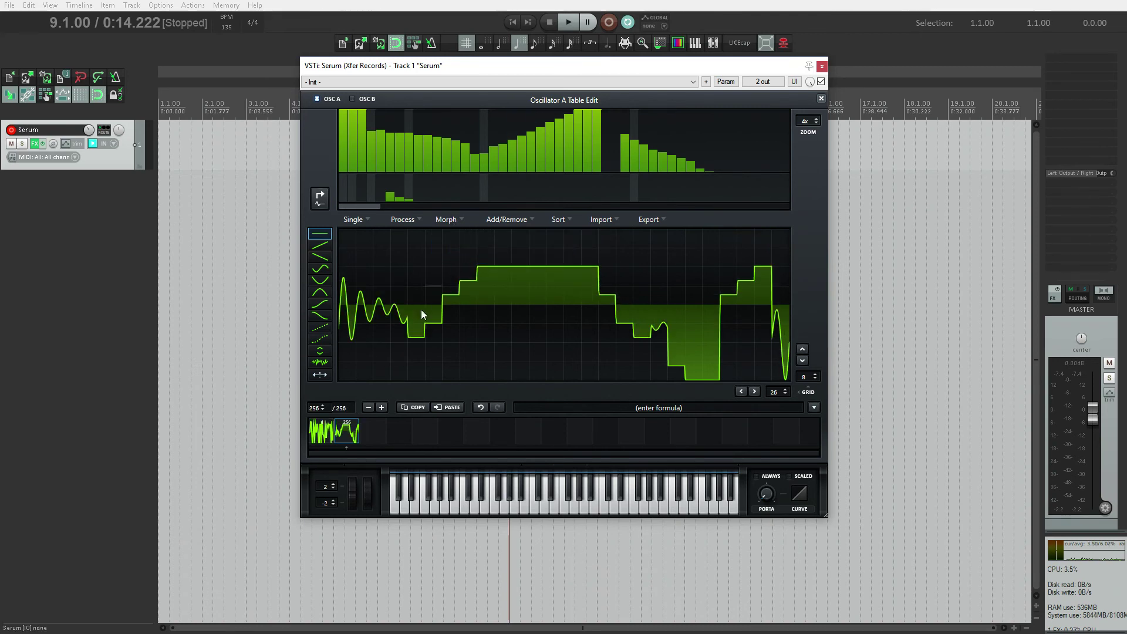
click(821, 99)
Step: Show oscillator A's wavetable in 3D and sweep its wavetable position up to frame 256 and back to frame 1
drag(411, 290, 405, 339)
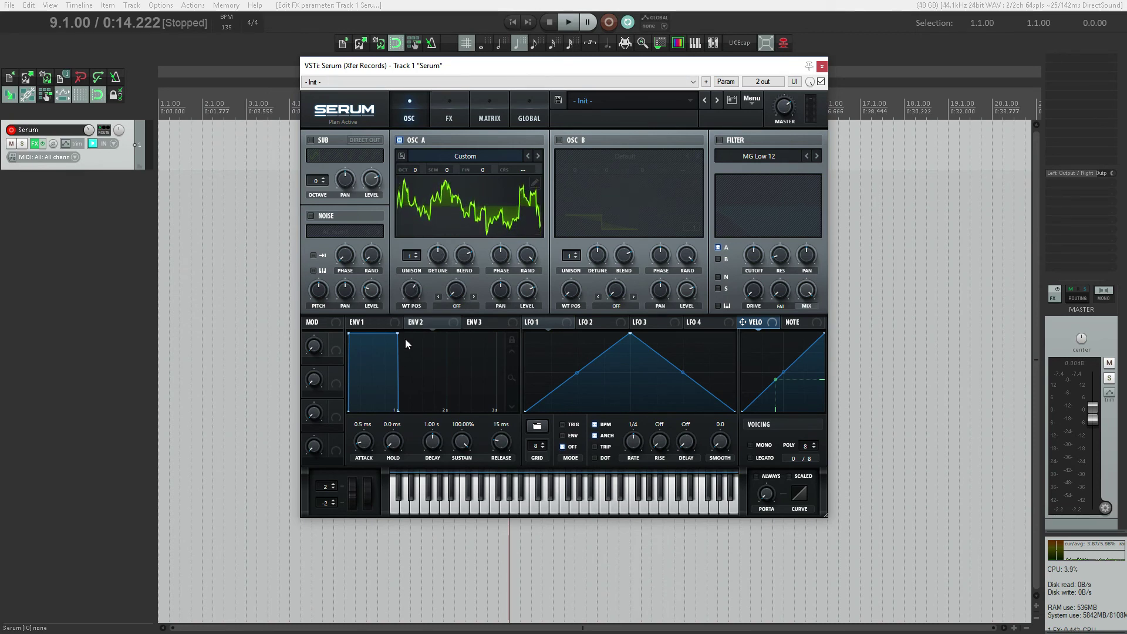
drag(411, 290, 402, 385)
click(459, 206)
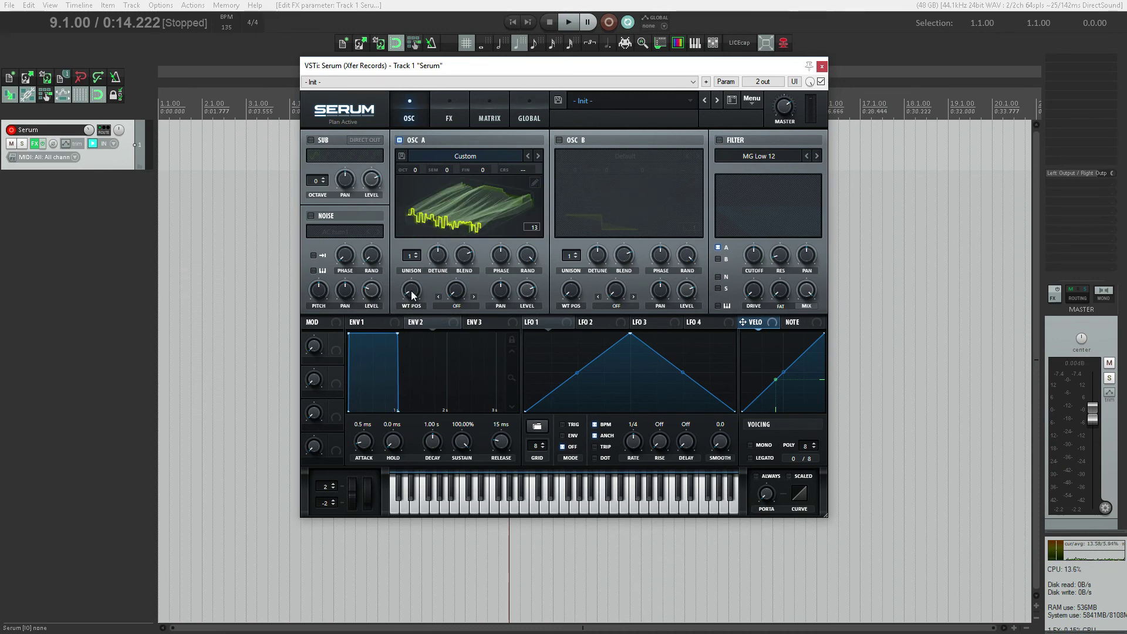
drag(411, 290, 433, 171)
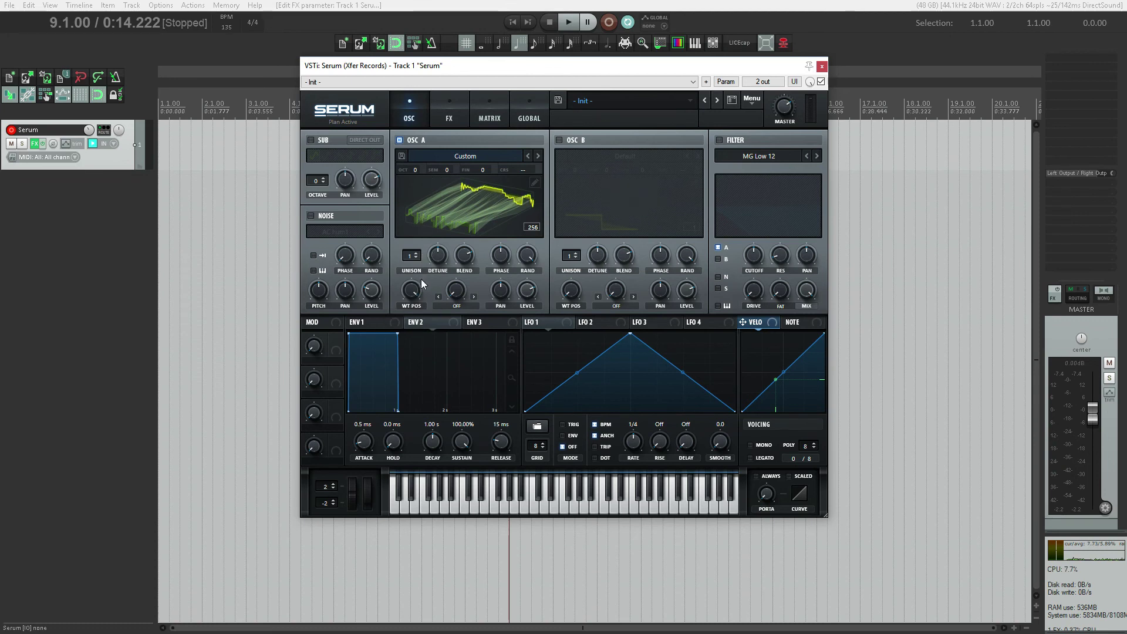
drag(414, 295, 393, 411)
drag(414, 293, 432, 359)
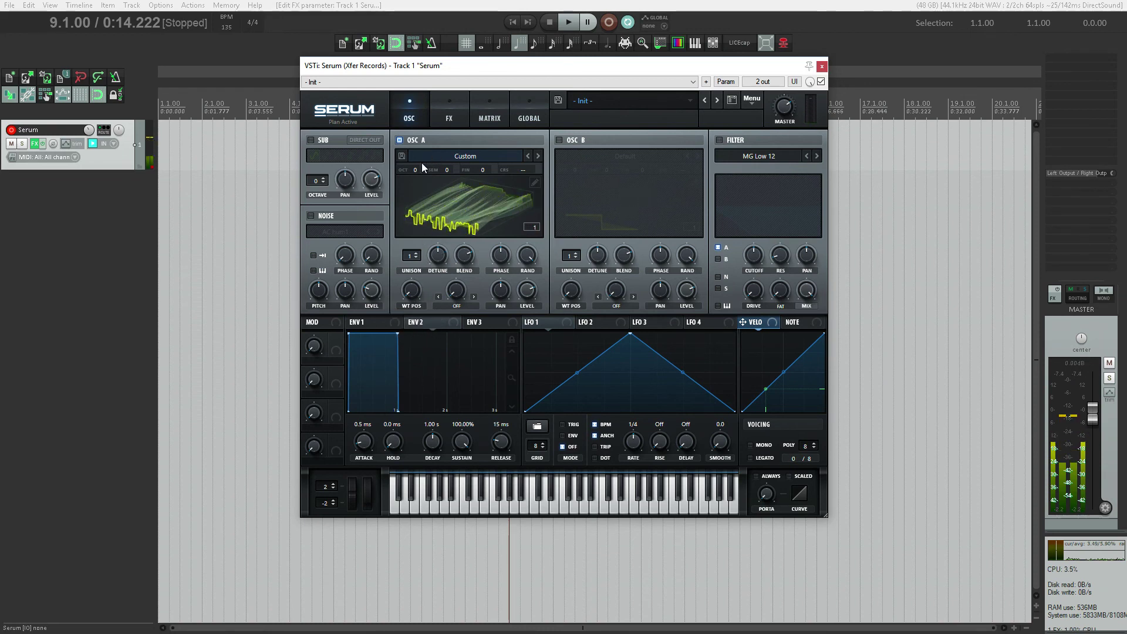
Step: Lower oscillator A's octave to -2 and raise its wavetable position
drag(420, 169, 417, 191)
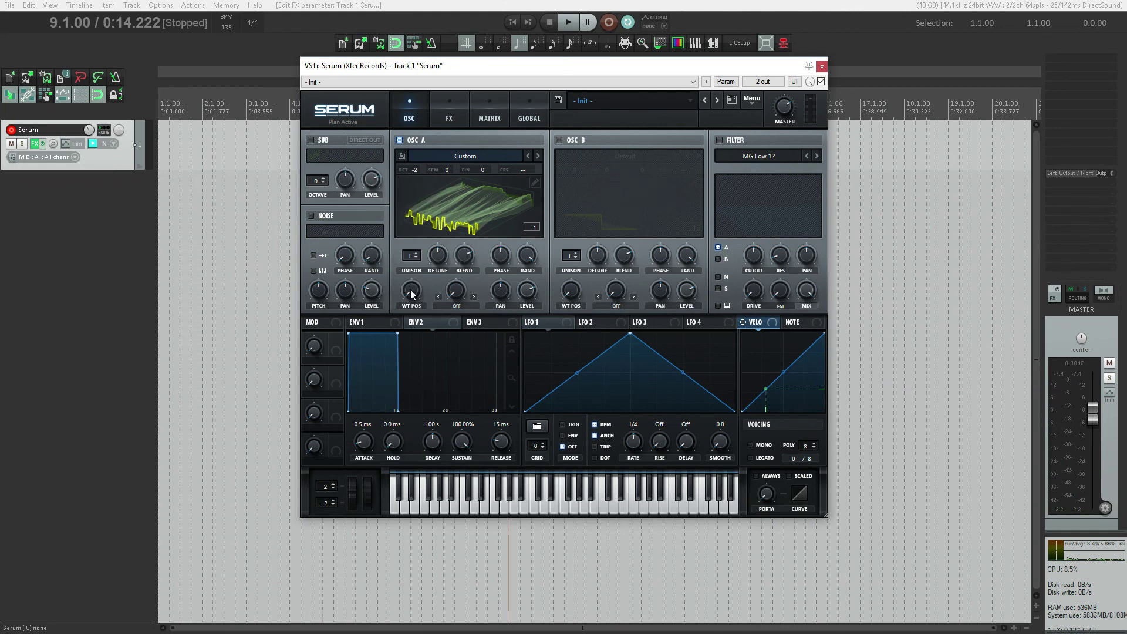
mouse_move(411, 293)
mouse_down()
mouse_move(424, 174)
mouse_move(429, 317)
mouse_move(435, 186)
mouse_move(428, 314)
mouse_move(432, 188)
mouse_move(435, 309)
mouse_move(438, 226)
mouse_move(421, 293)
mouse_move(426, 182)
mouse_move(428, 281)
mouse_up()
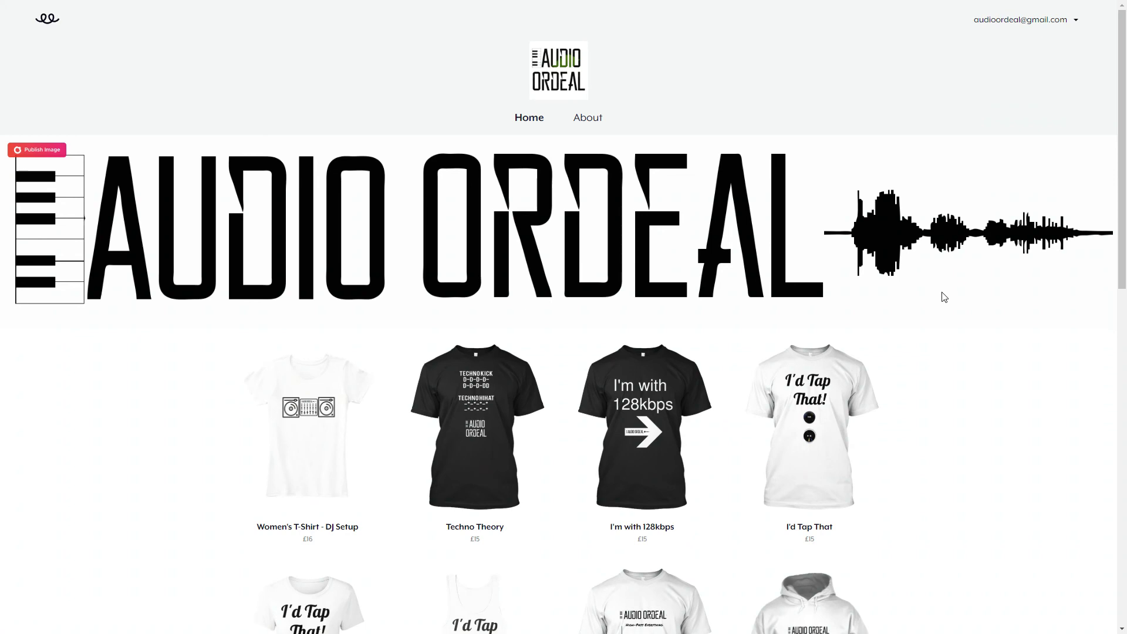
Step: Look through the products in the Audio Ordeal merchandise store down to the page footer
scroll(922, 297, down, 6)
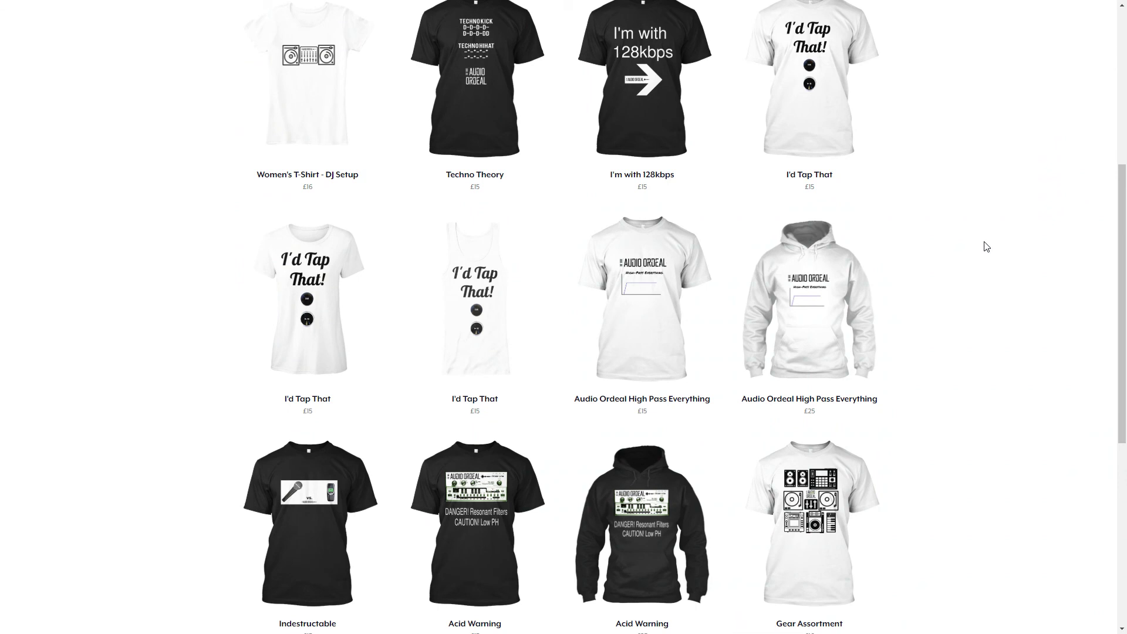
scroll(987, 249, down, 1)
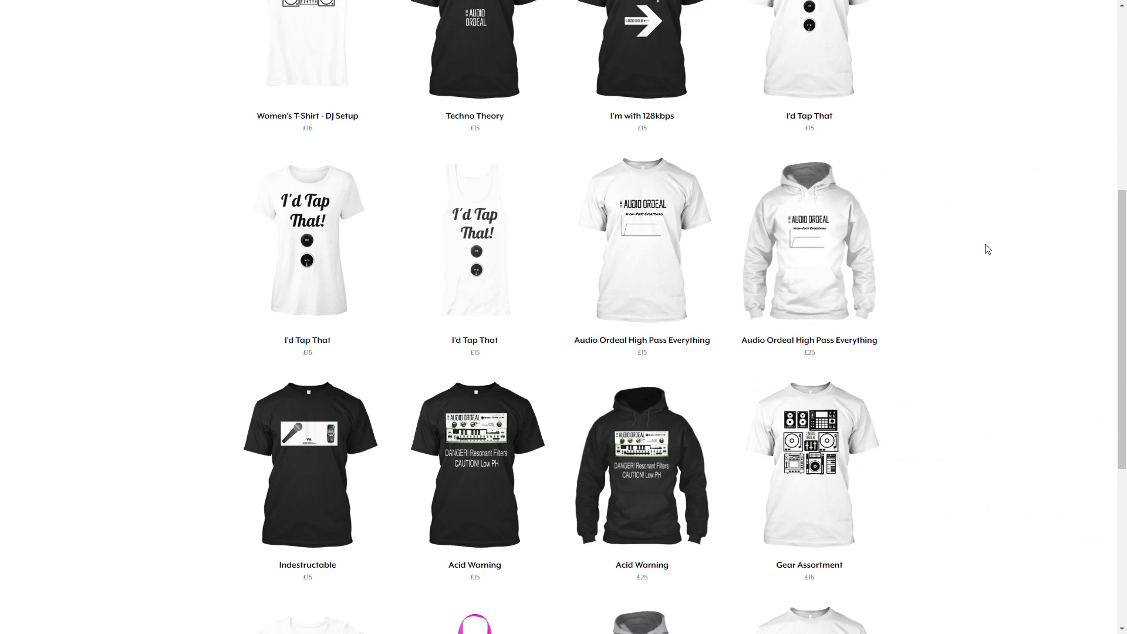
scroll(987, 249, down, 3)
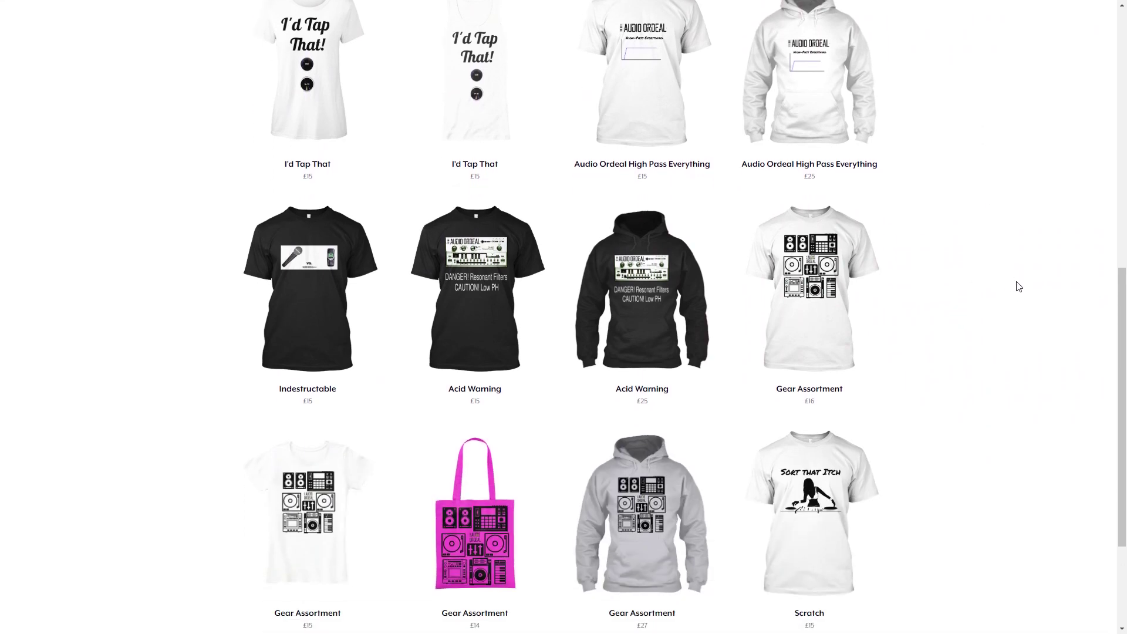
scroll(1033, 329, down, 3)
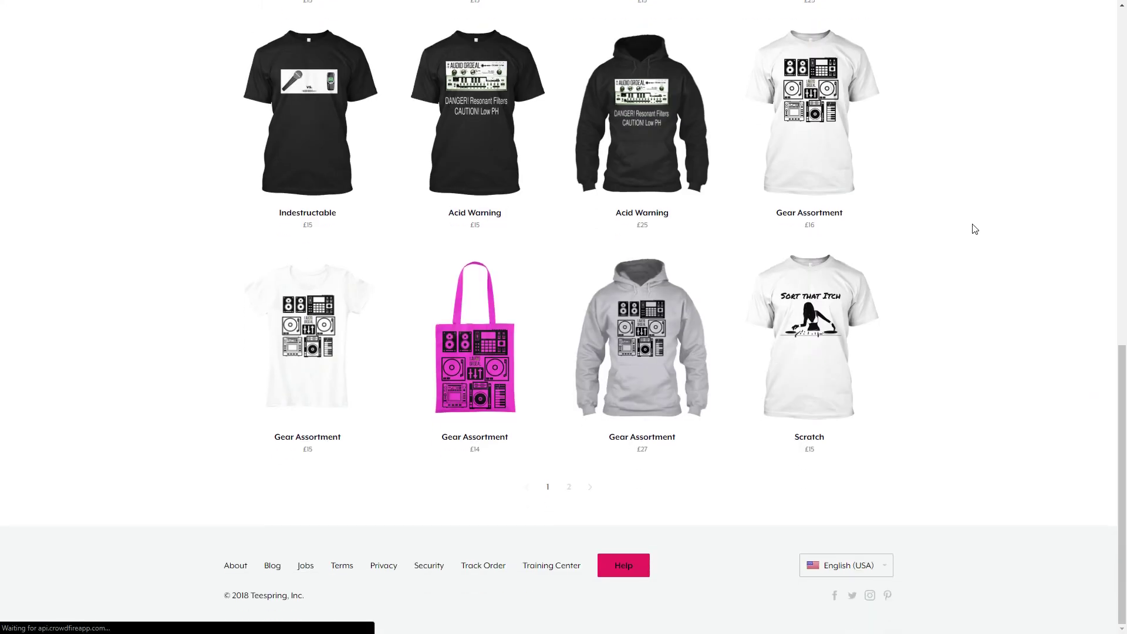